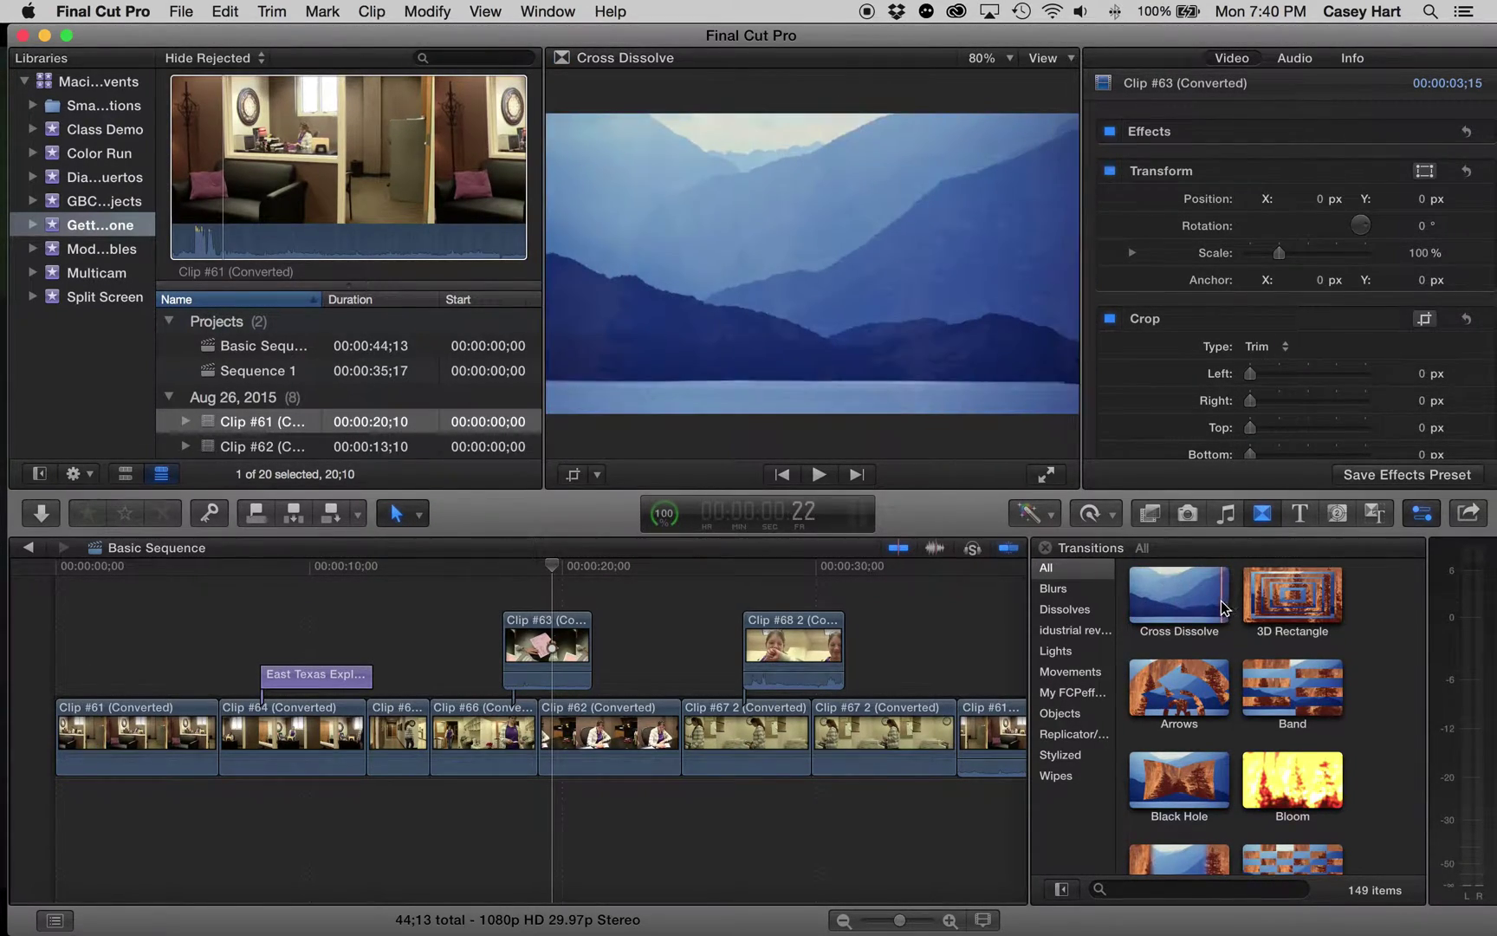
drag(1224, 606, 817, 700)
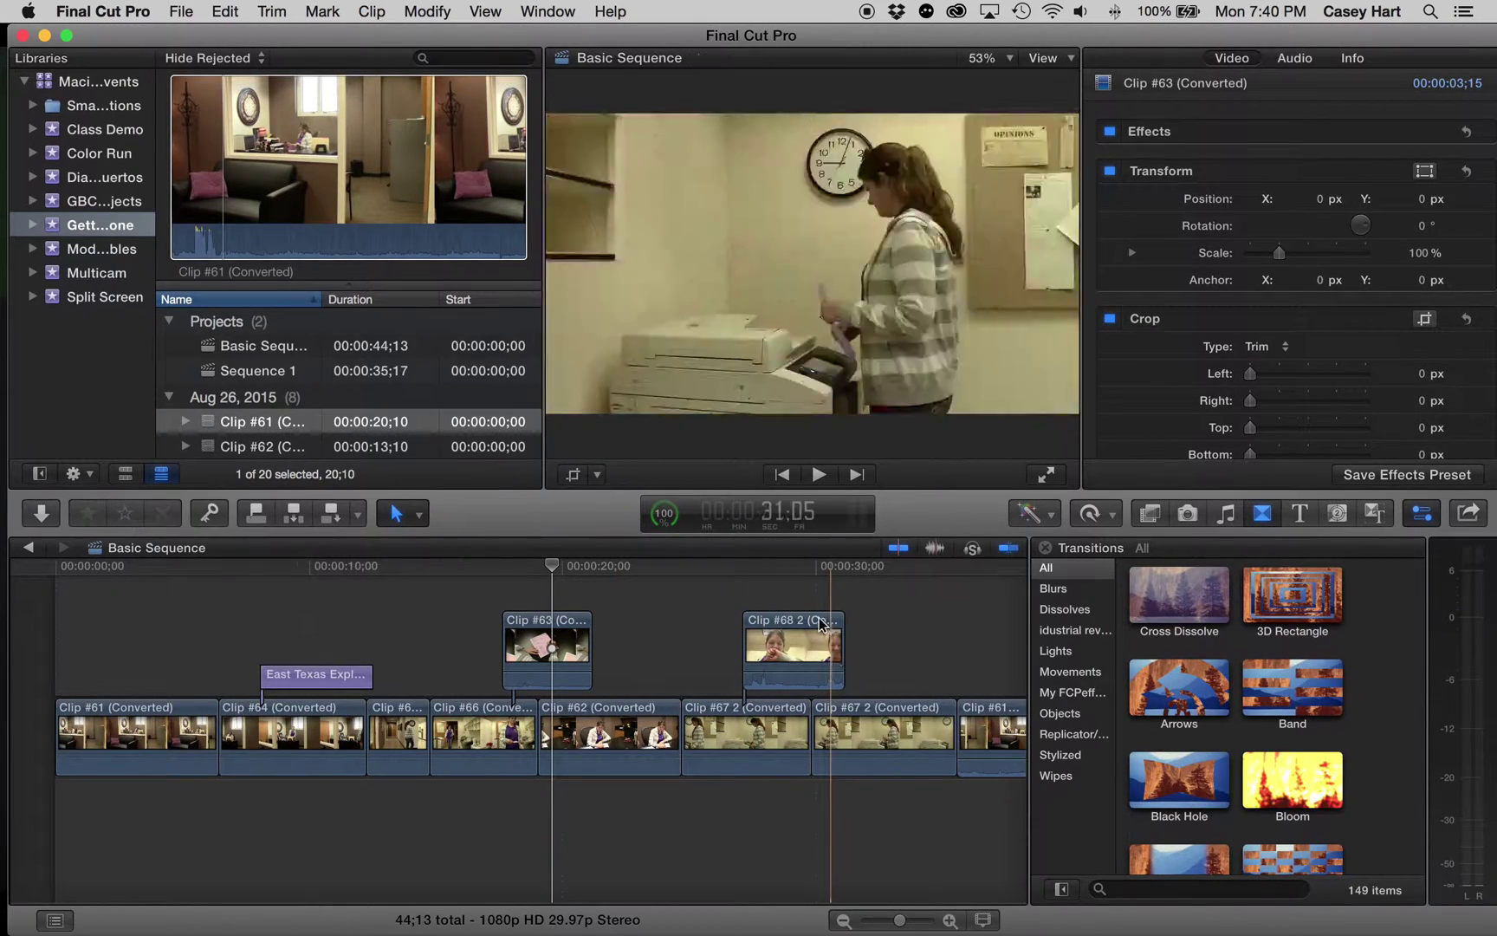
scroll(537, 694, left, 2)
scroll(458, 689, right, 2)
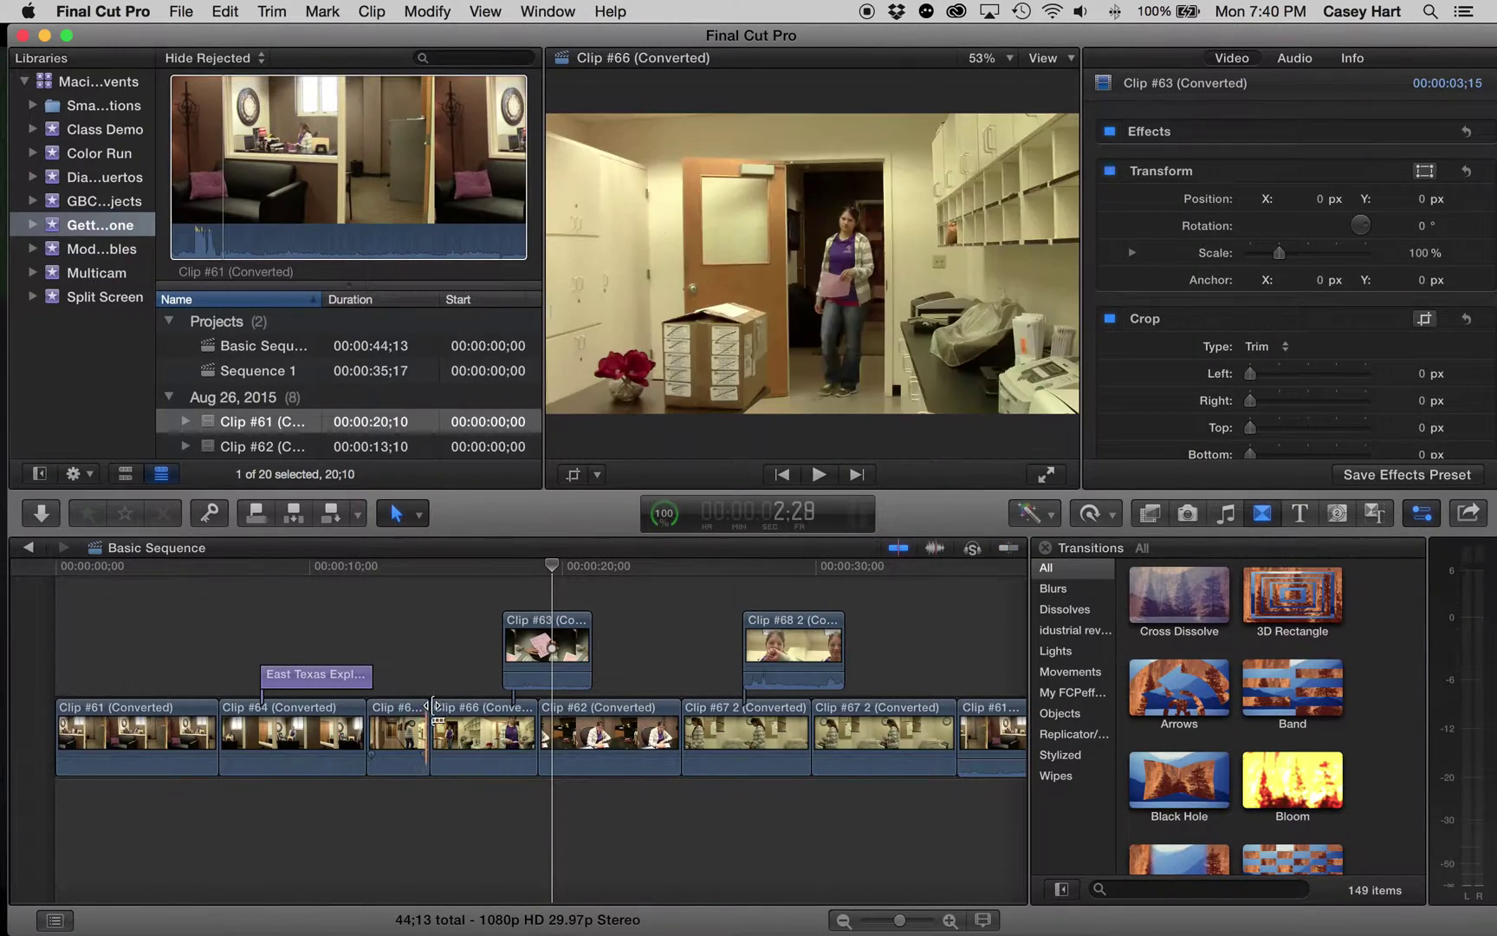
drag(412, 667, 448, 773)
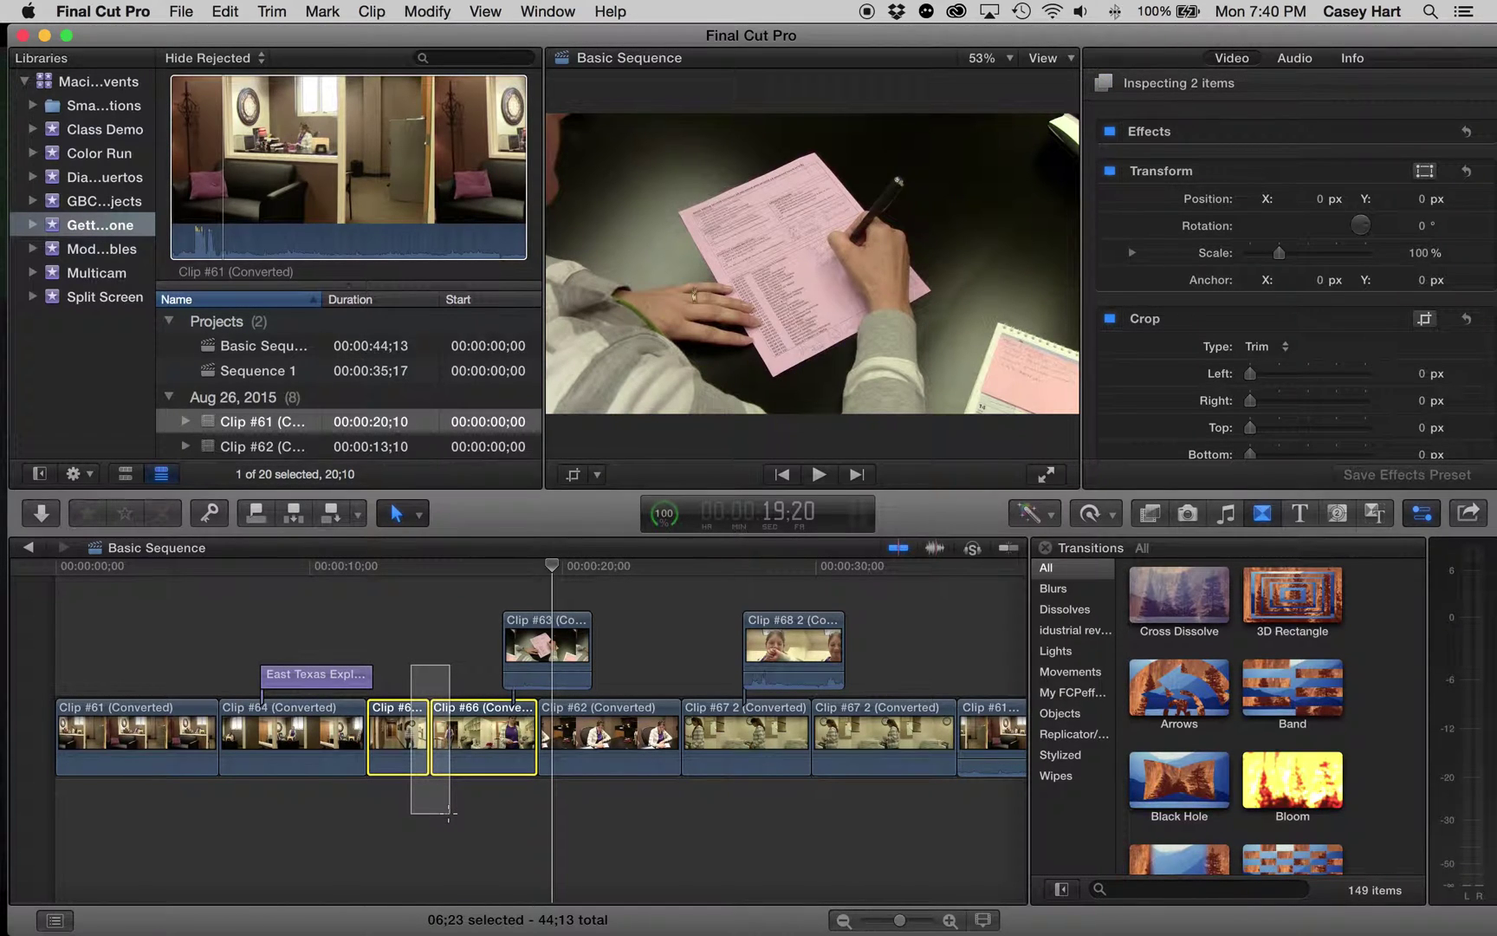
click(417, 648)
scroll(563, 659, right, 3)
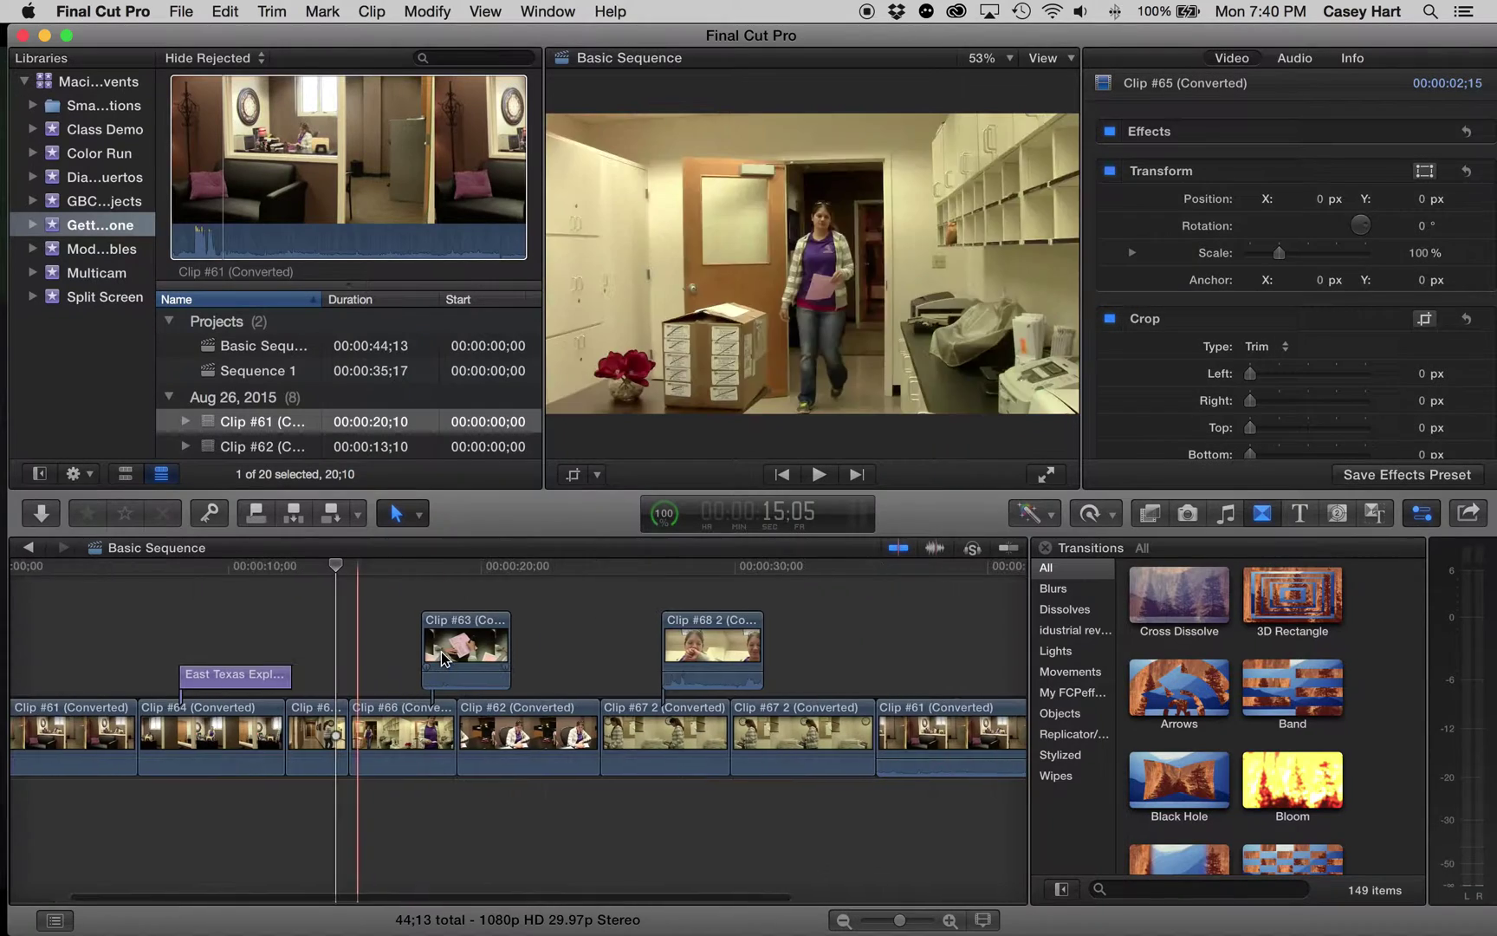
scroll(718, 666, right, 5)
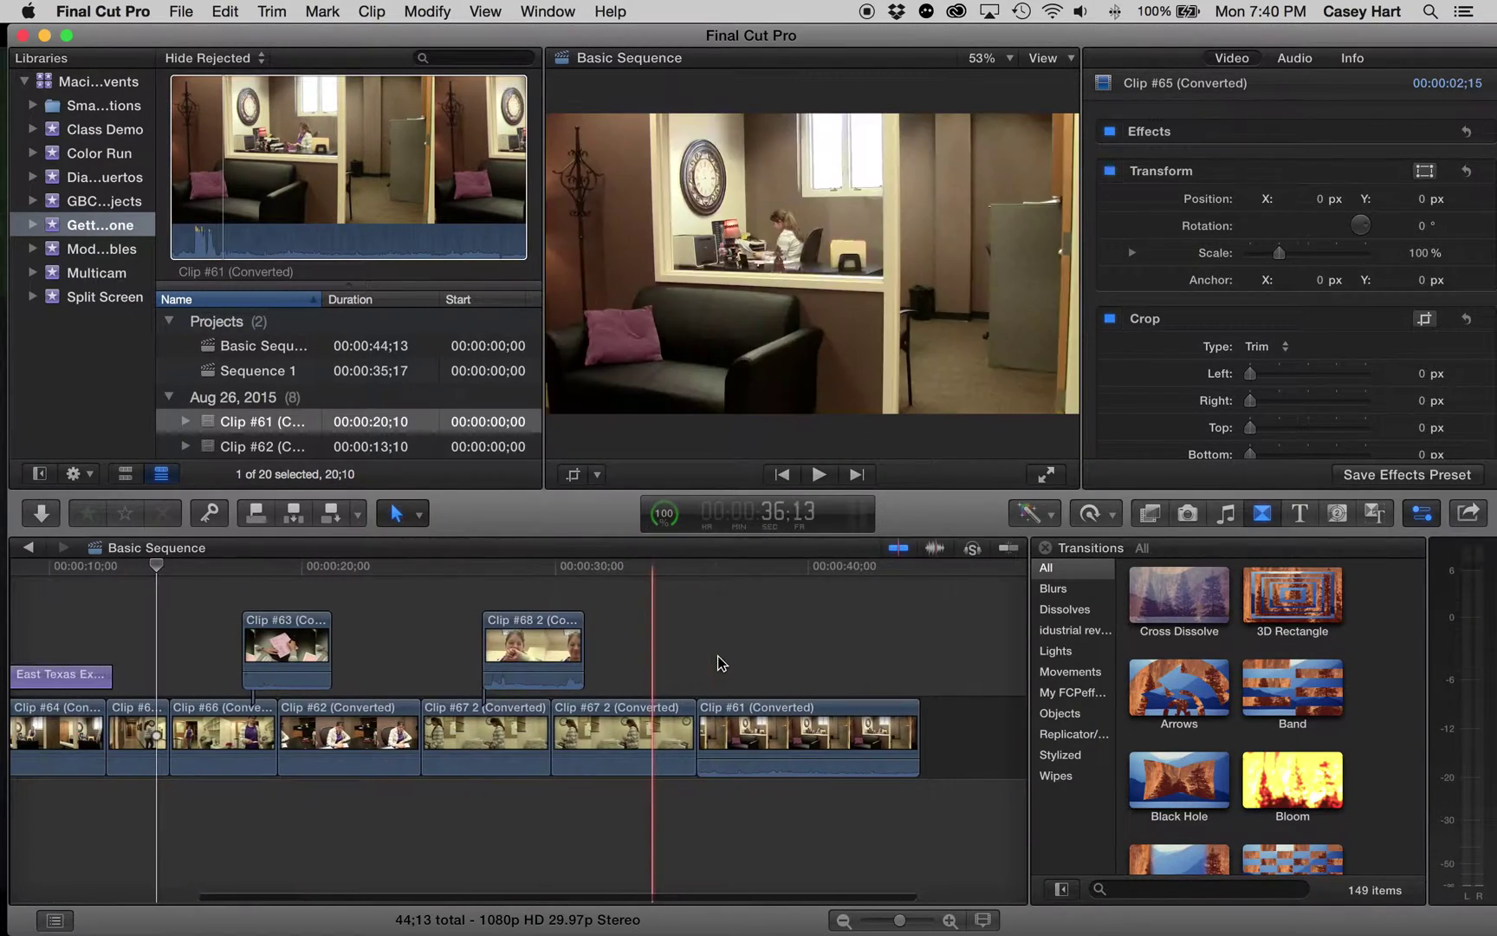
scroll(674, 658, left, 8)
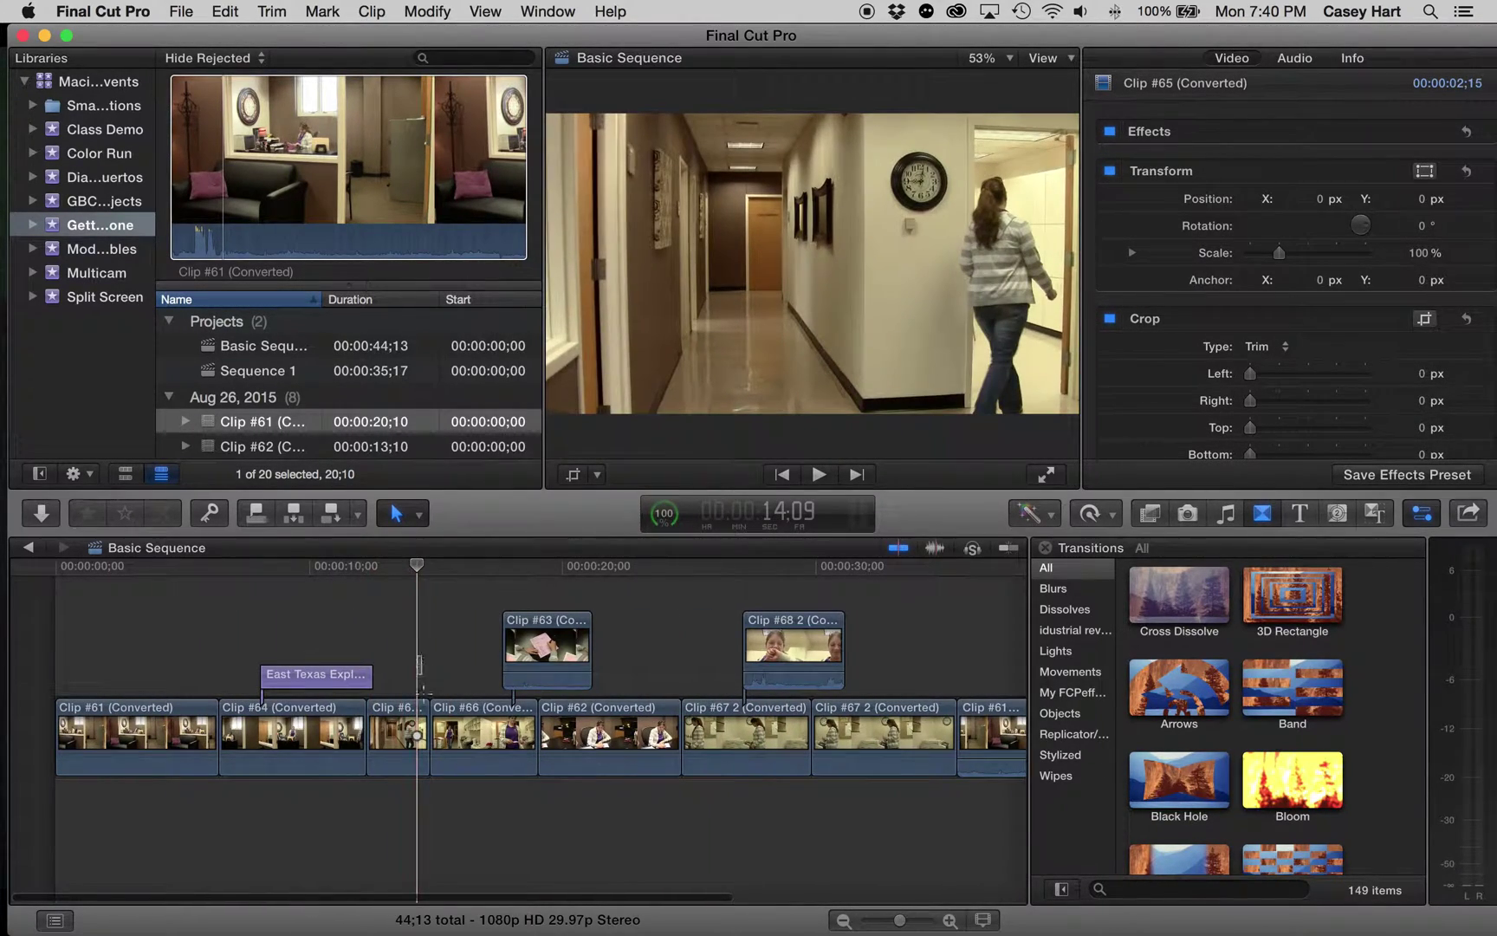
drag(417, 656, 449, 802)
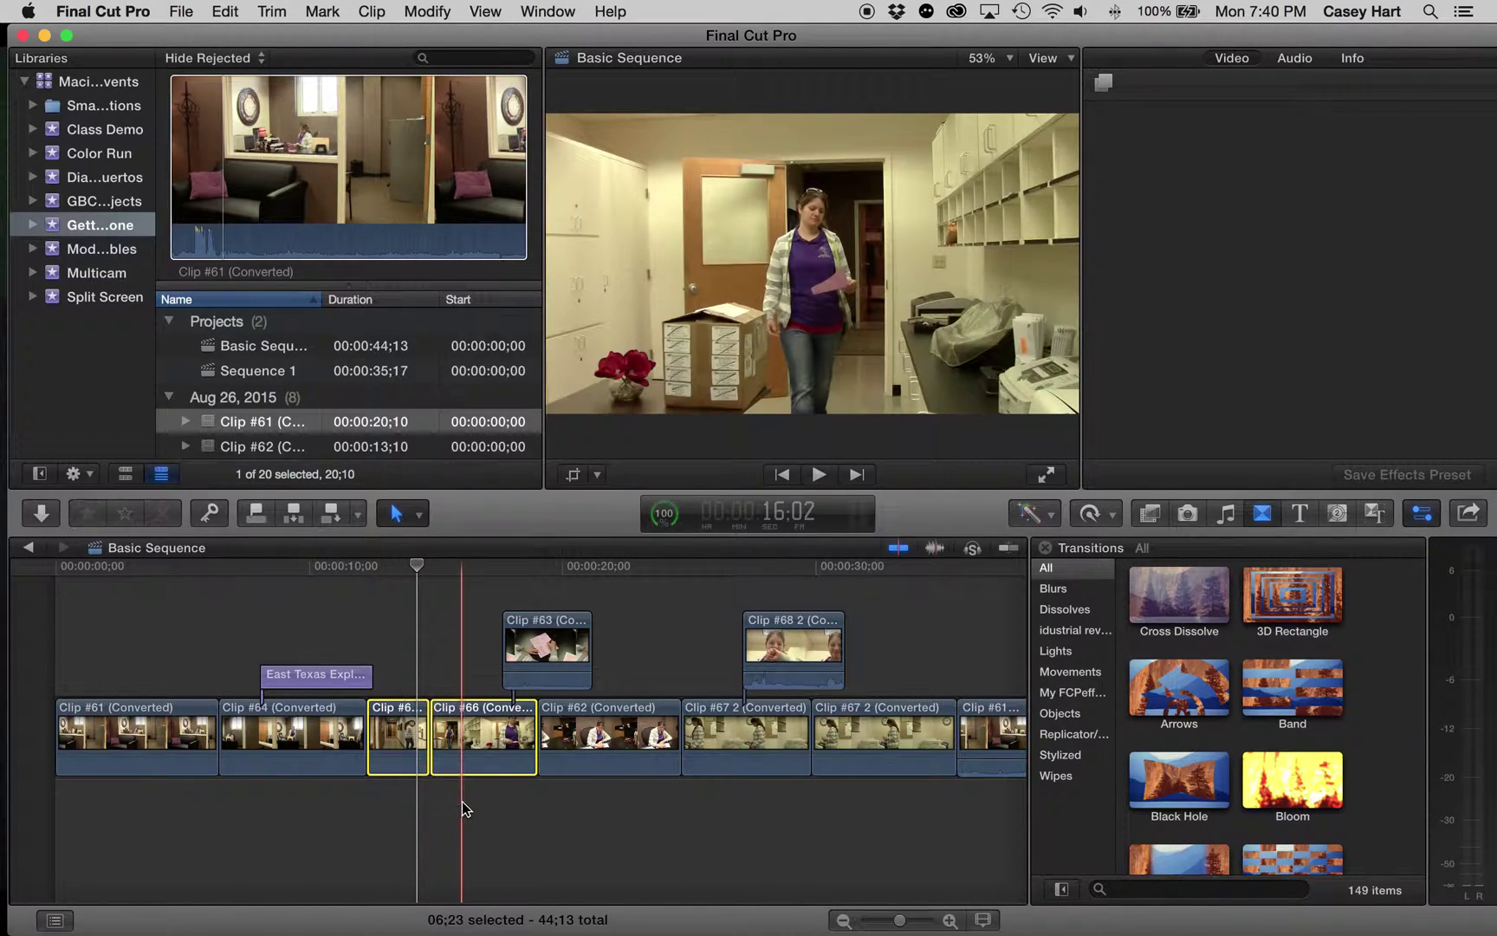
click(462, 800)
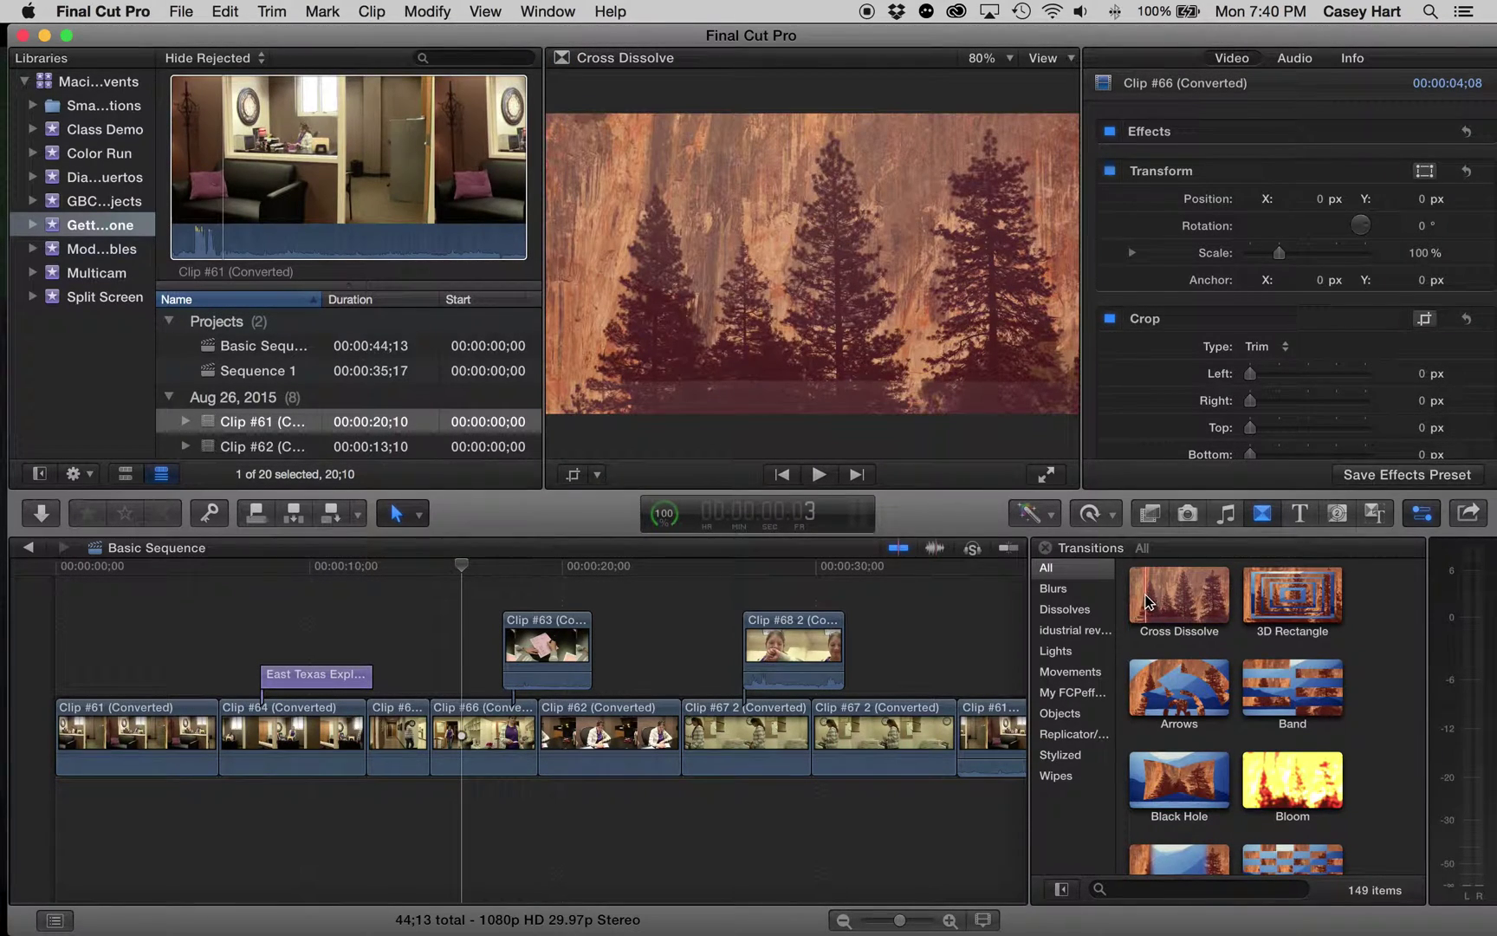
Hide the Transitions Browser and show it again.
scroll(1239, 563, down, 1)
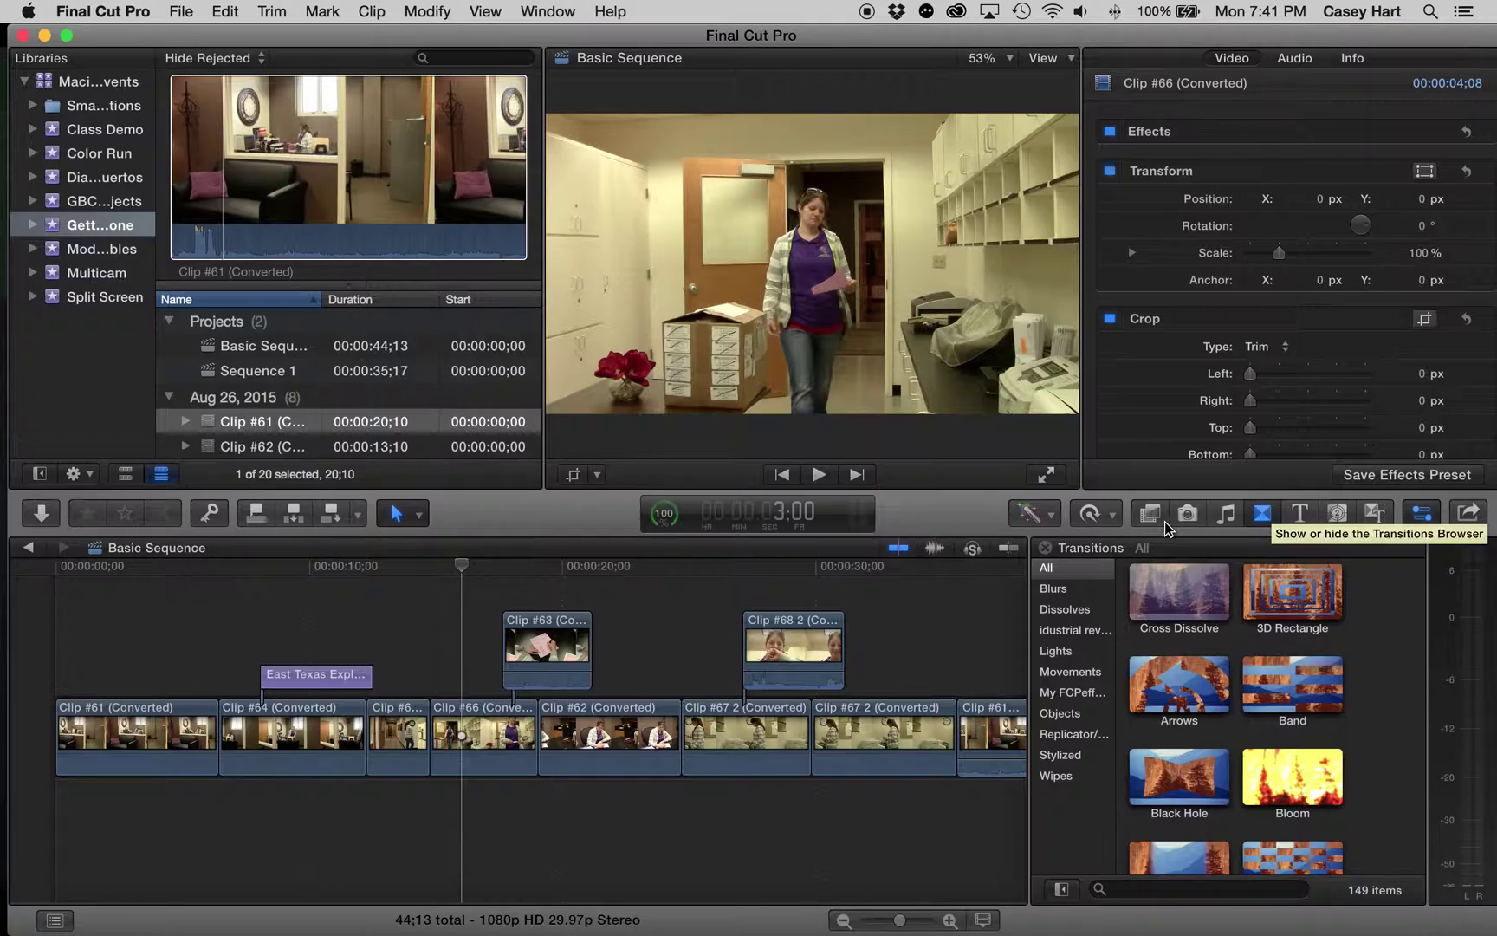
click(1270, 517)
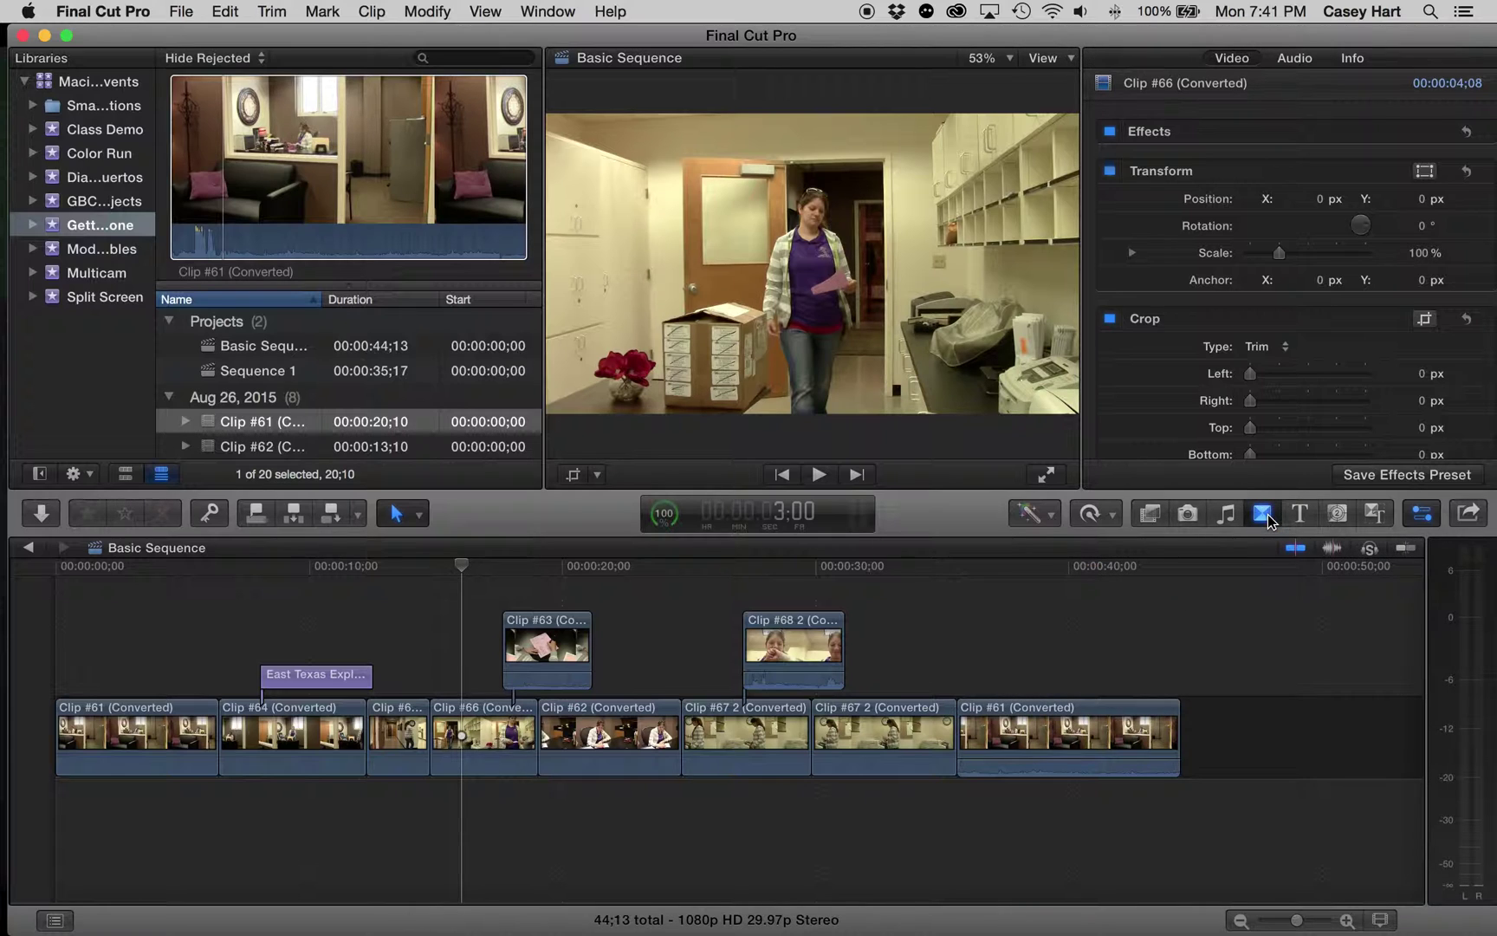
click(1268, 517)
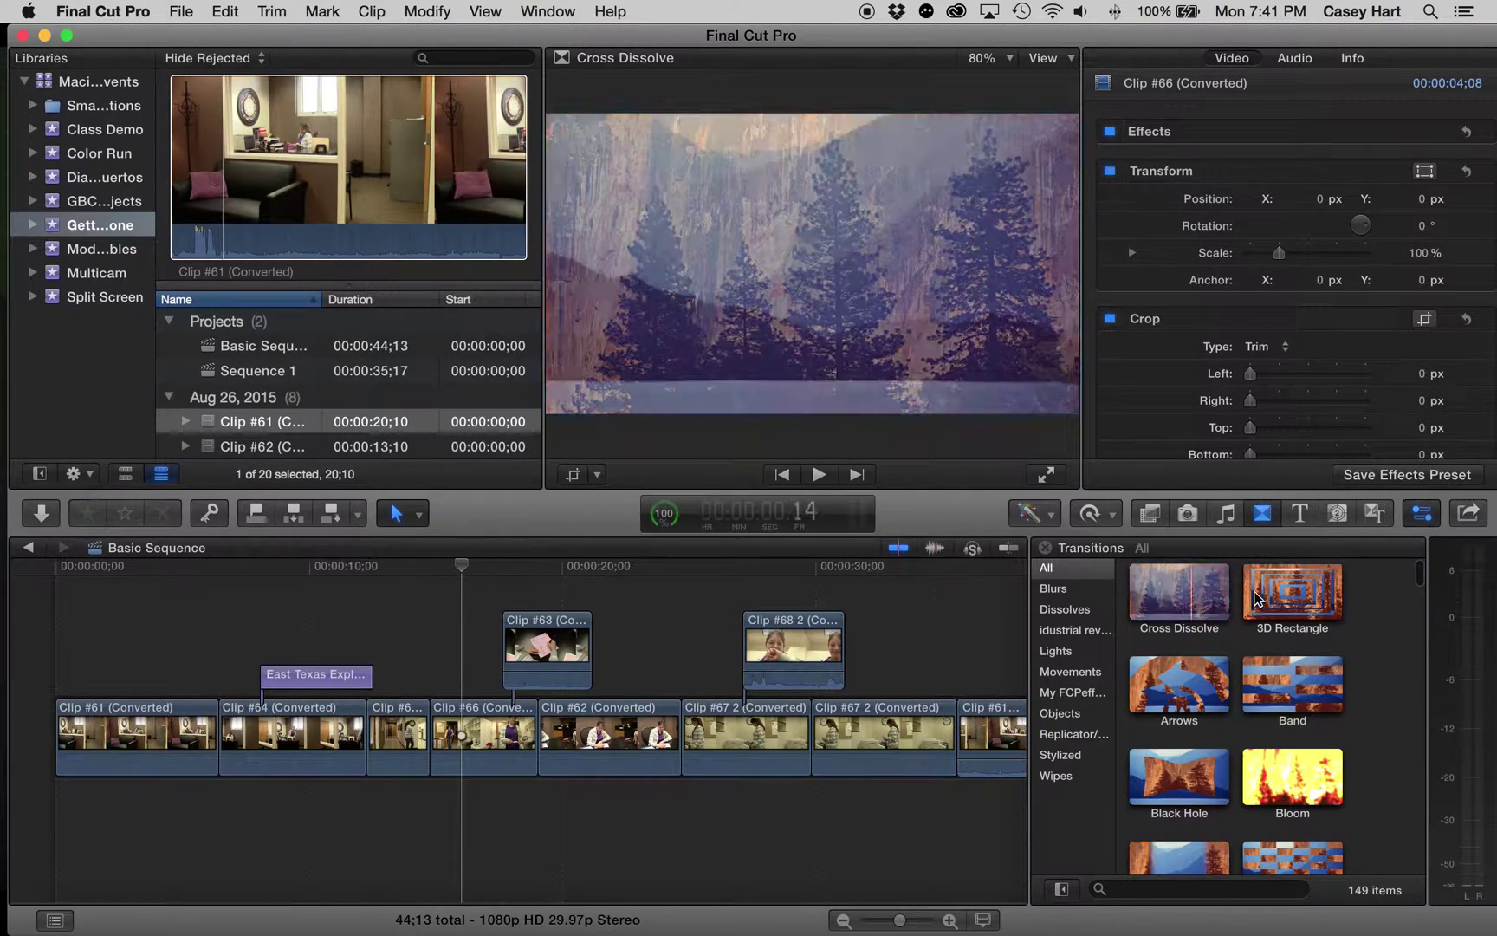
Browse the full transitions library and preview effects such as Cross Dissolve, 3D Rectangle, Clone Spin, Clothesline, Divide, Duplicate and Flashback.
scroll(1239, 600, down, 3)
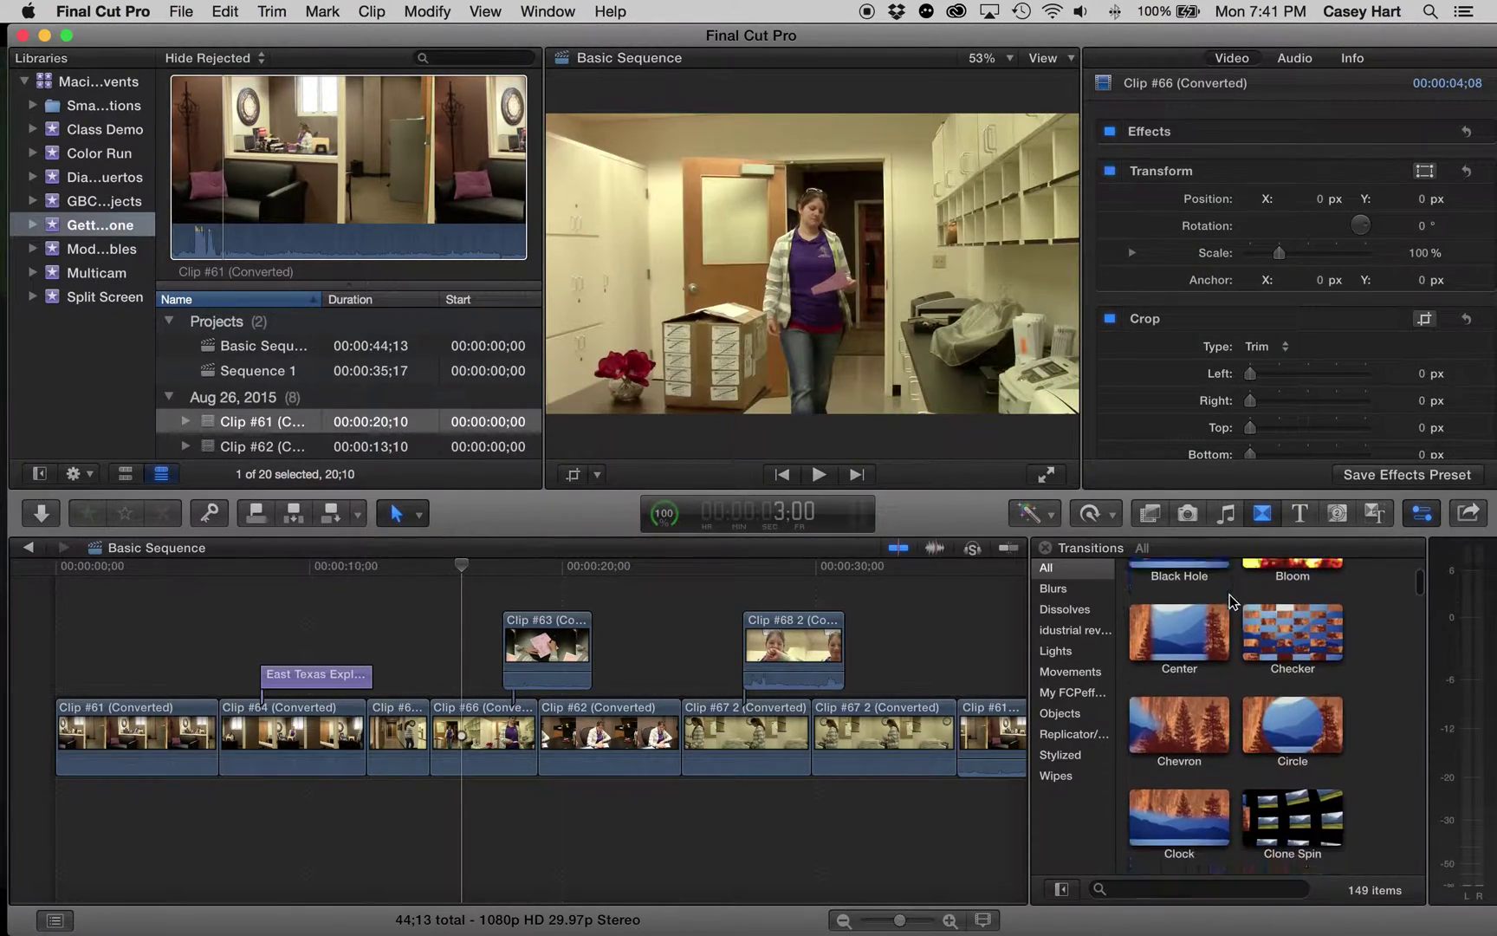
scroll(1233, 600, up, 3)
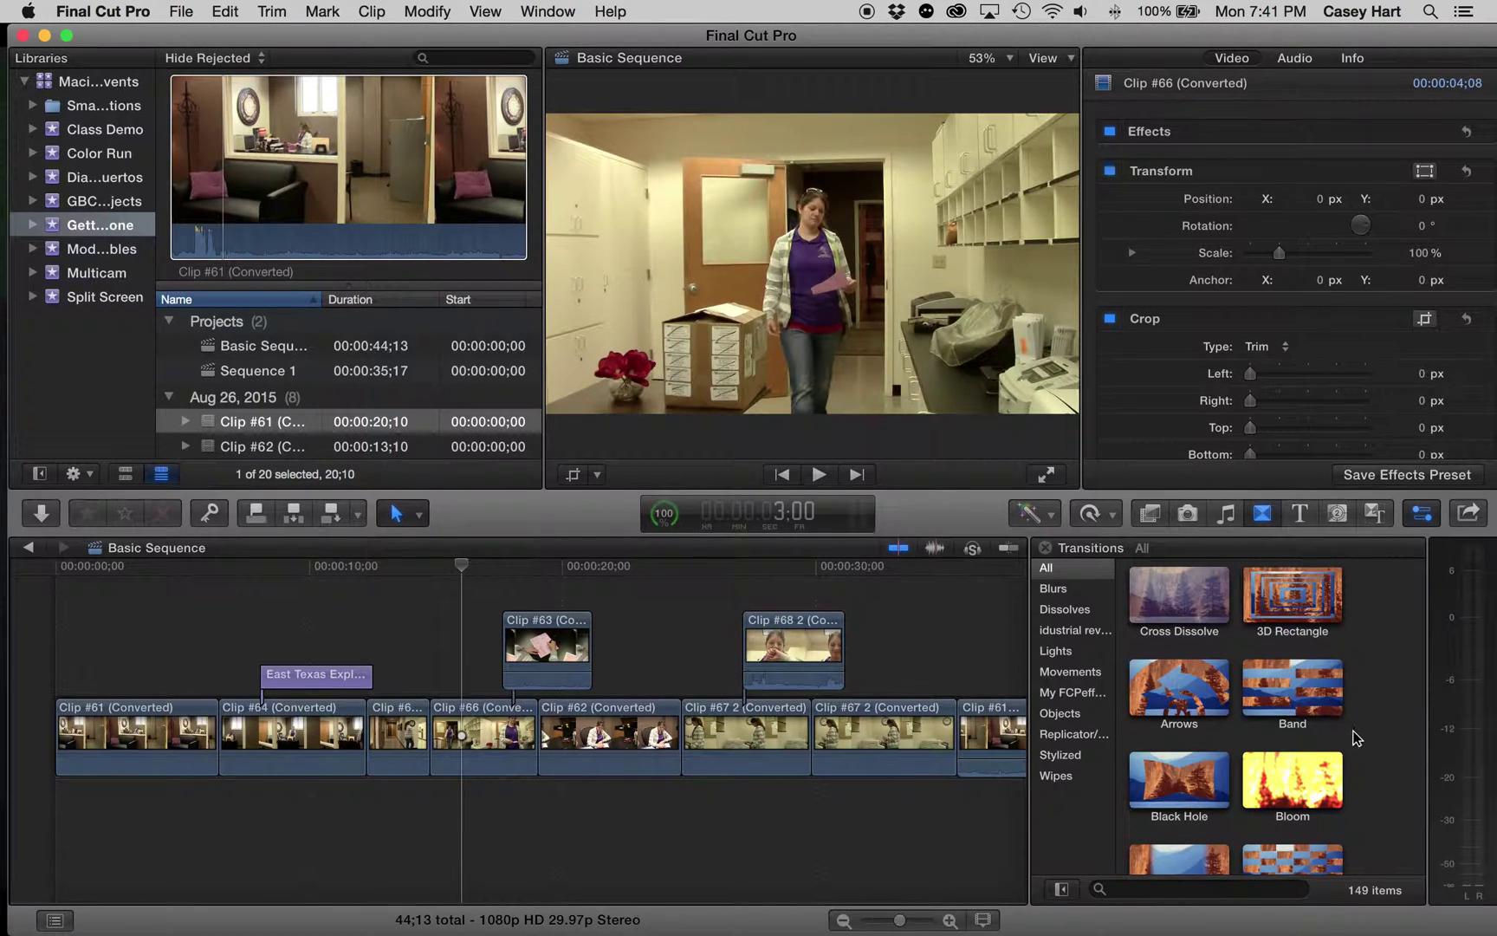
scroll(1366, 728, down, 5)
scroll(1367, 728, up, 5)
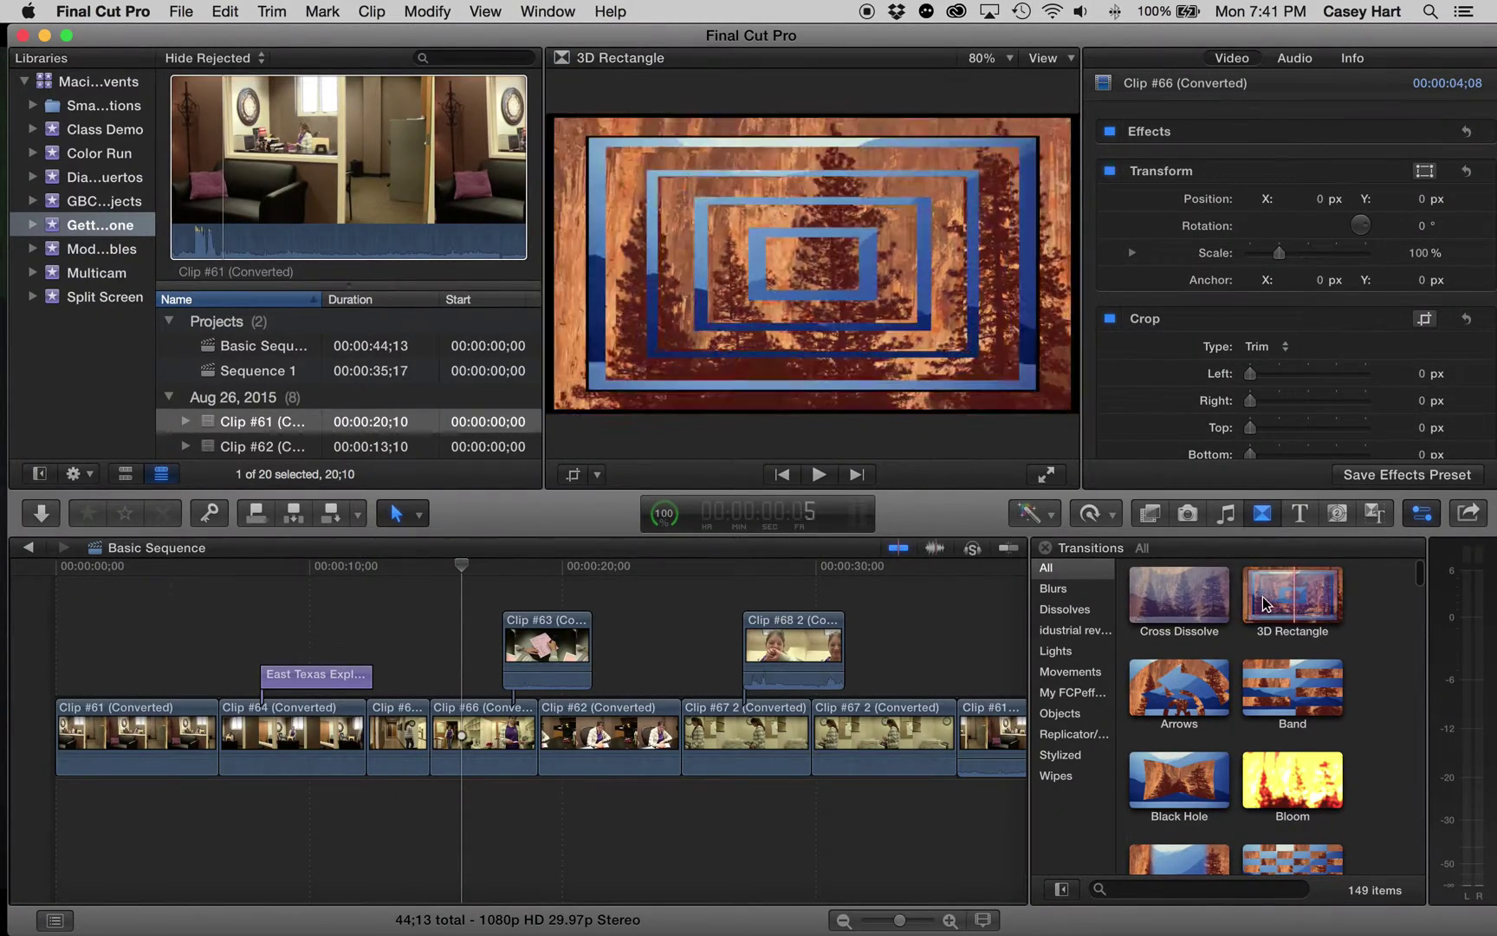
scroll(1334, 684, down, 5)
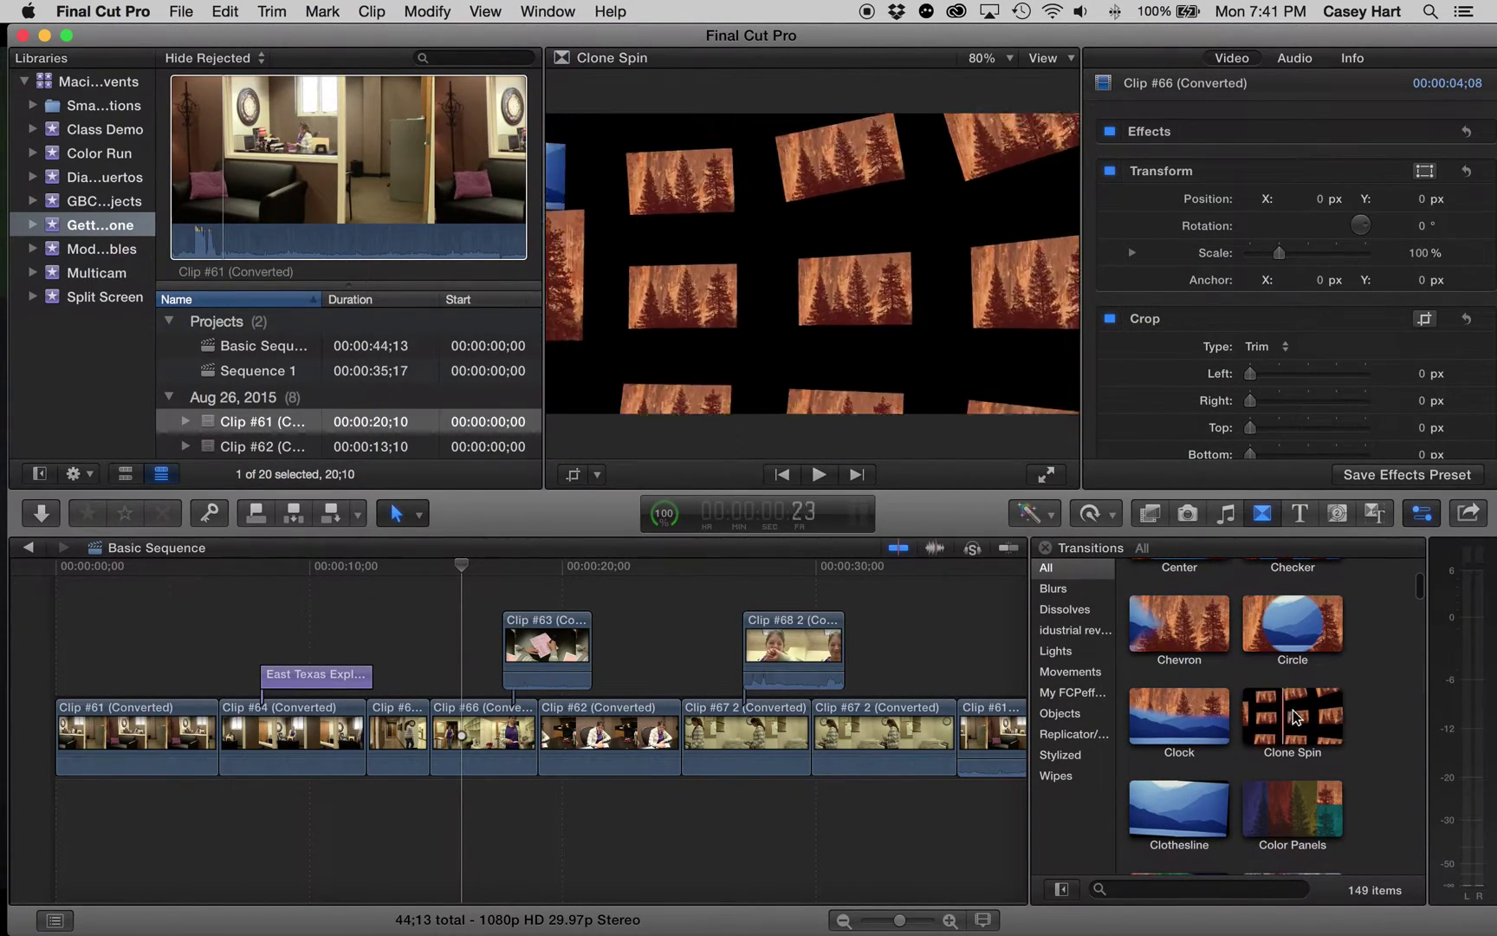
scroll(1389, 712, up, 5)
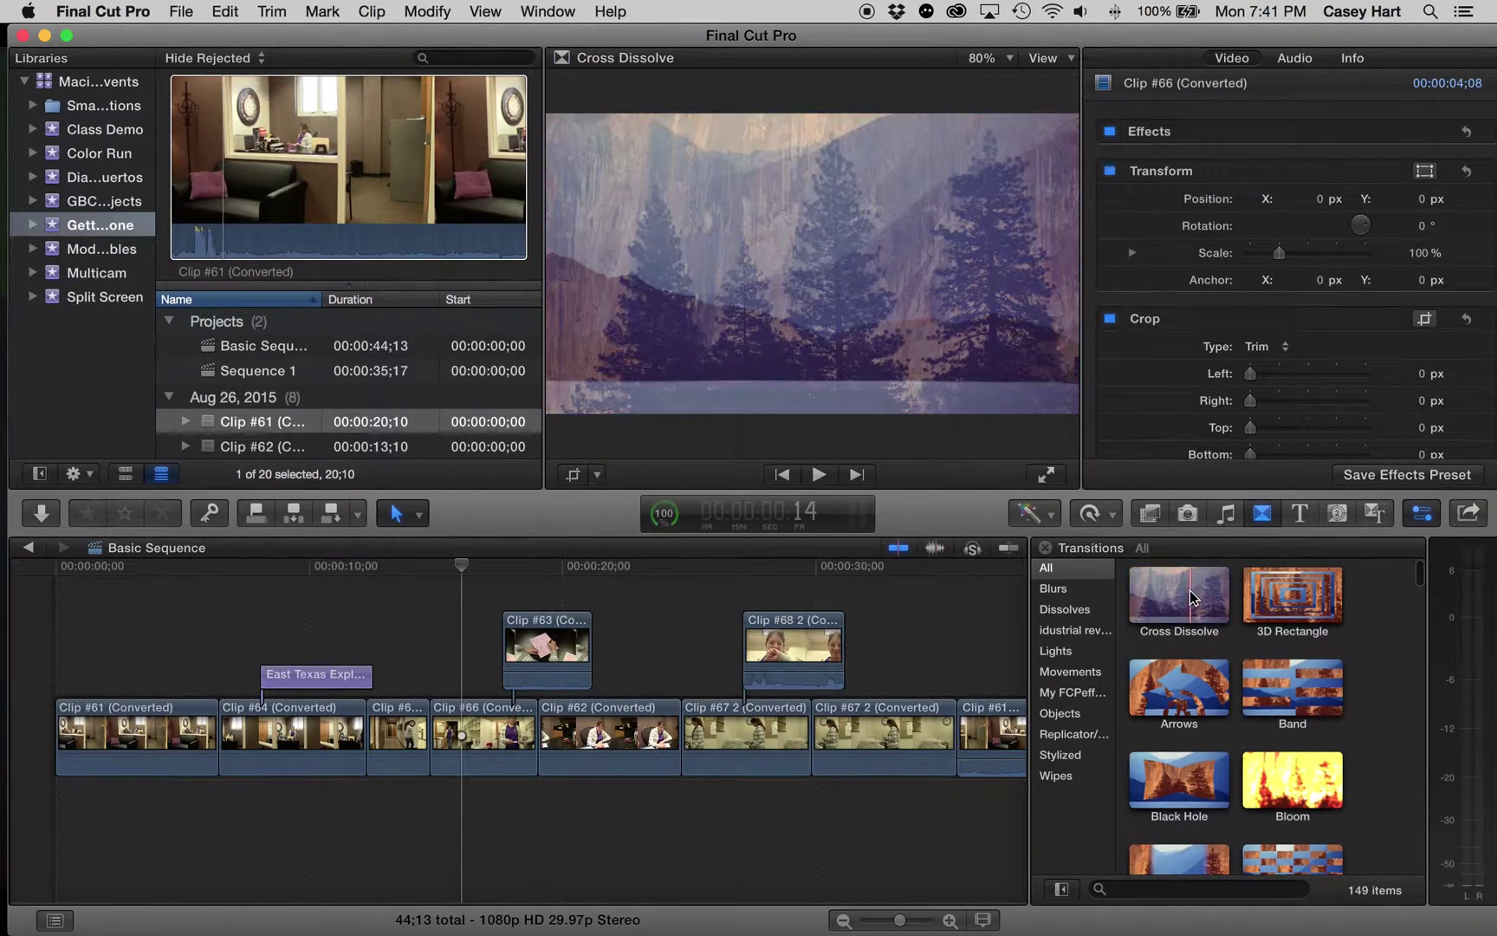
scroll(1170, 693, down, 5)
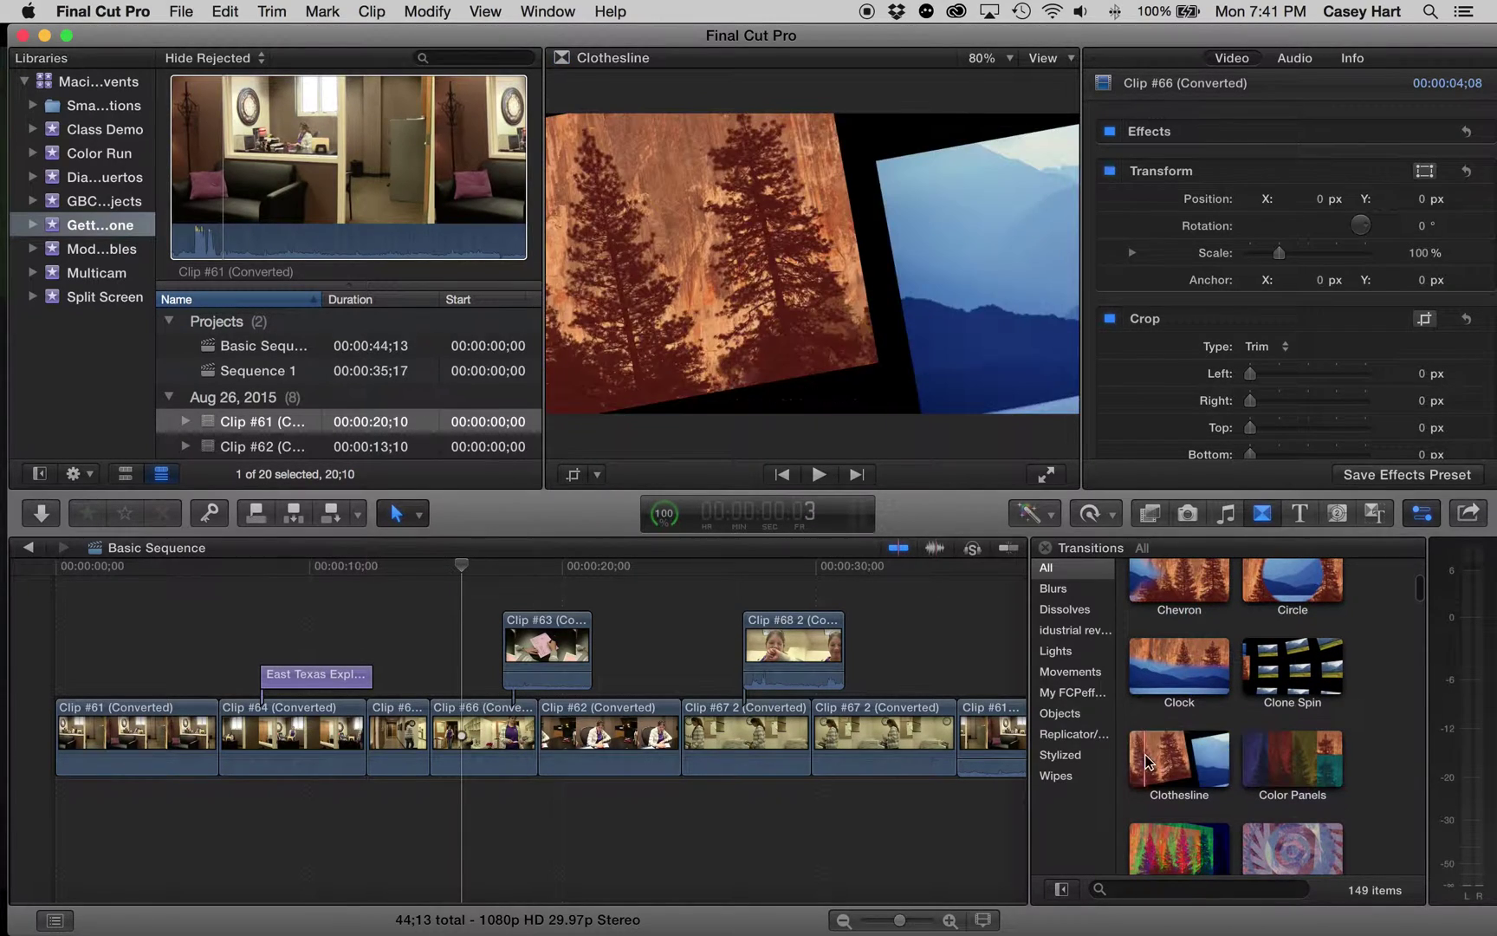
scroll(1152, 759, down, 5)
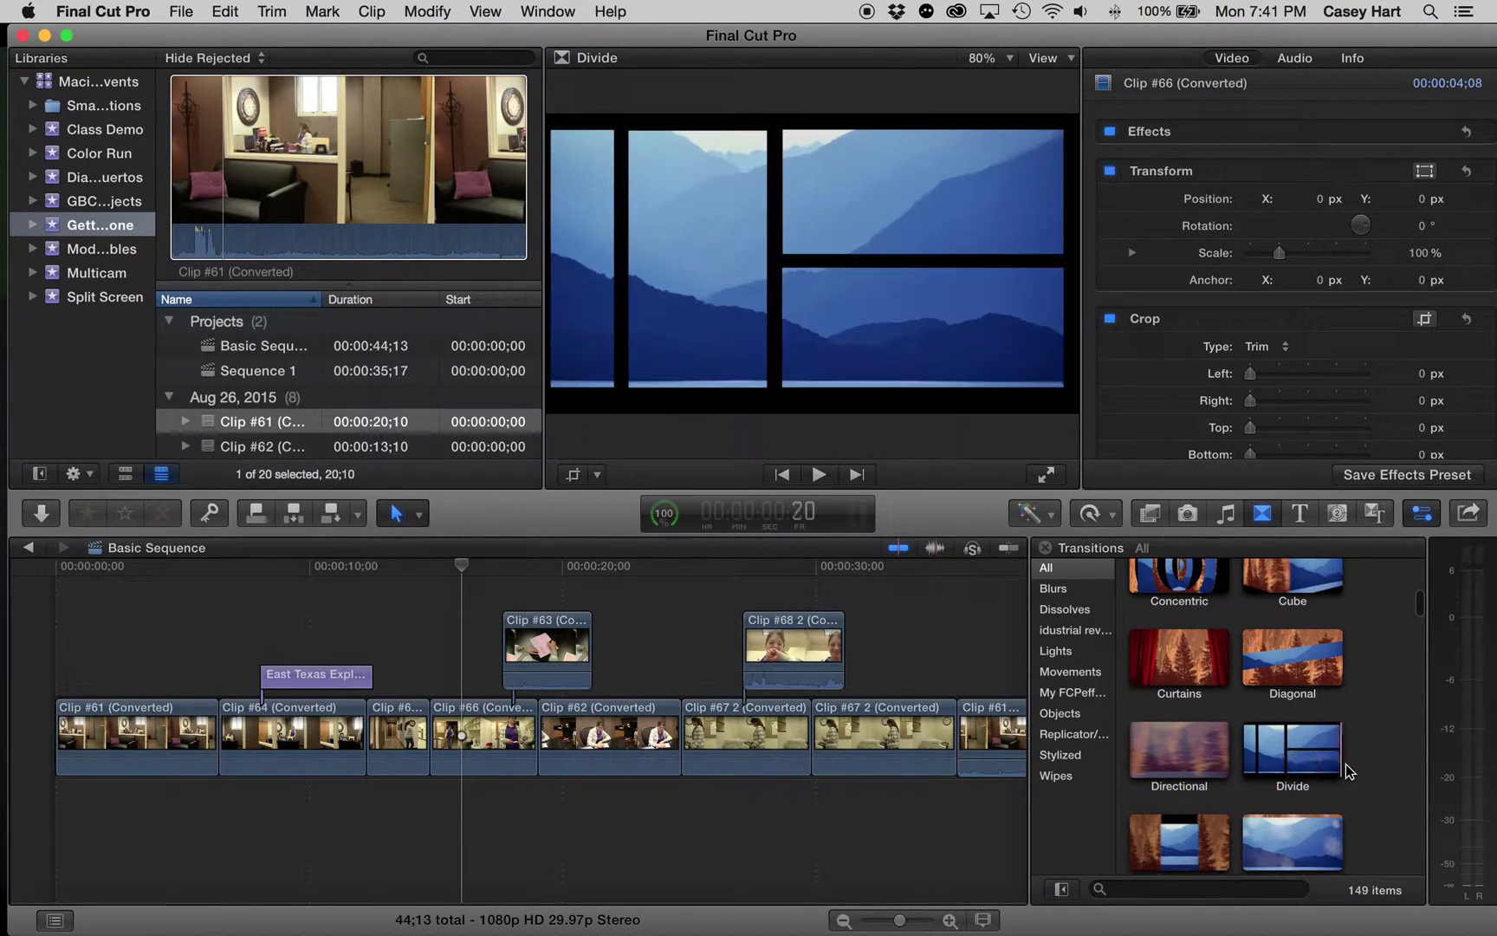
scroll(1350, 767, down, 3)
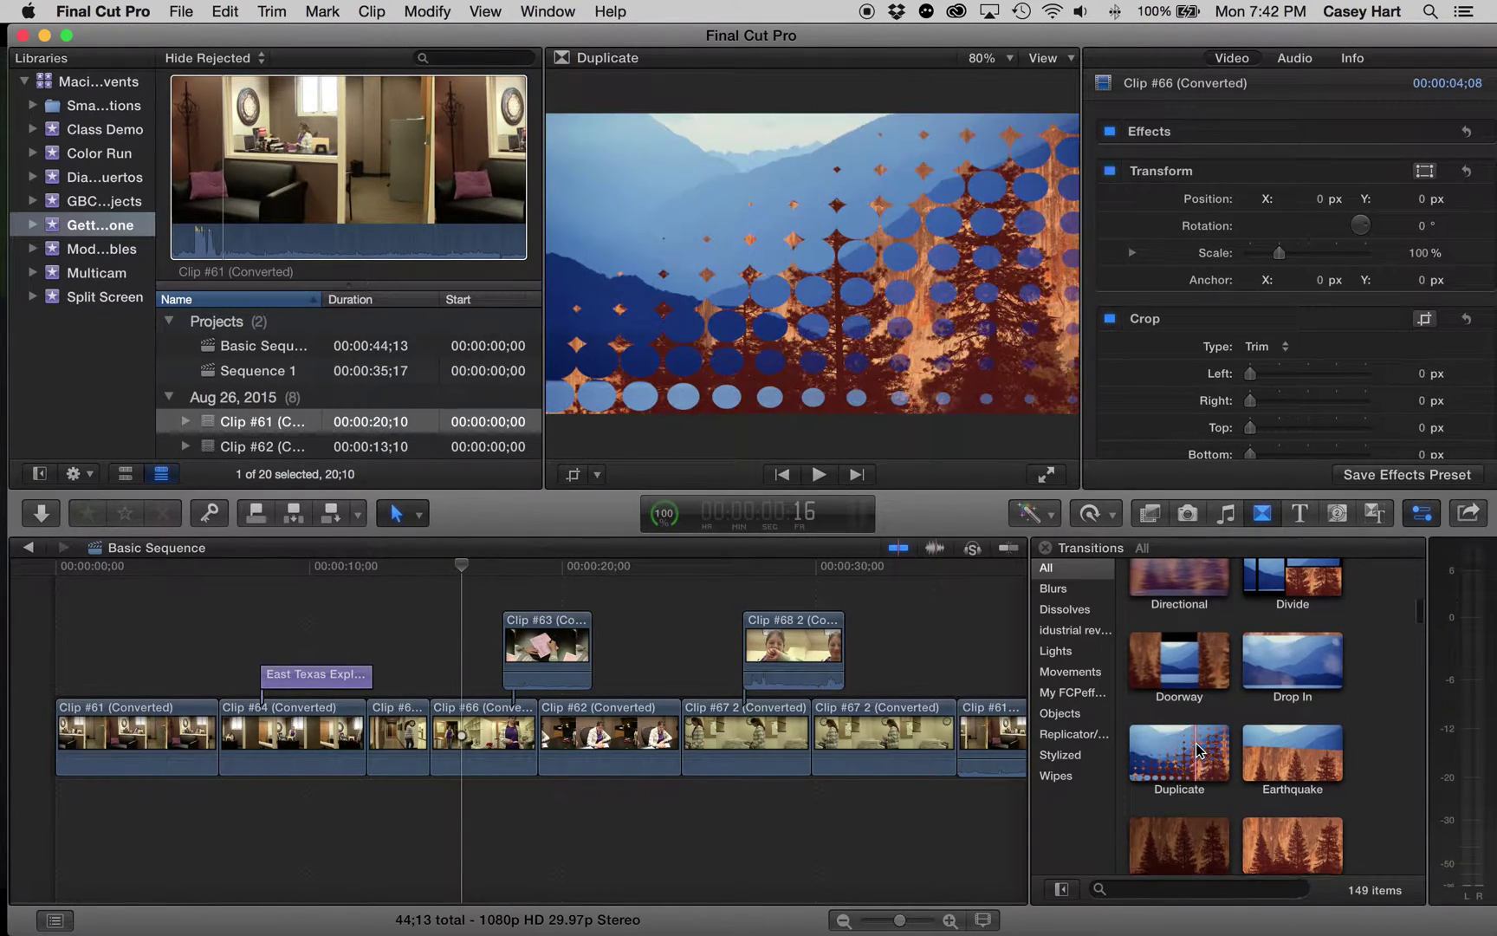
scroll(1199, 751, down, 2)
key(space)
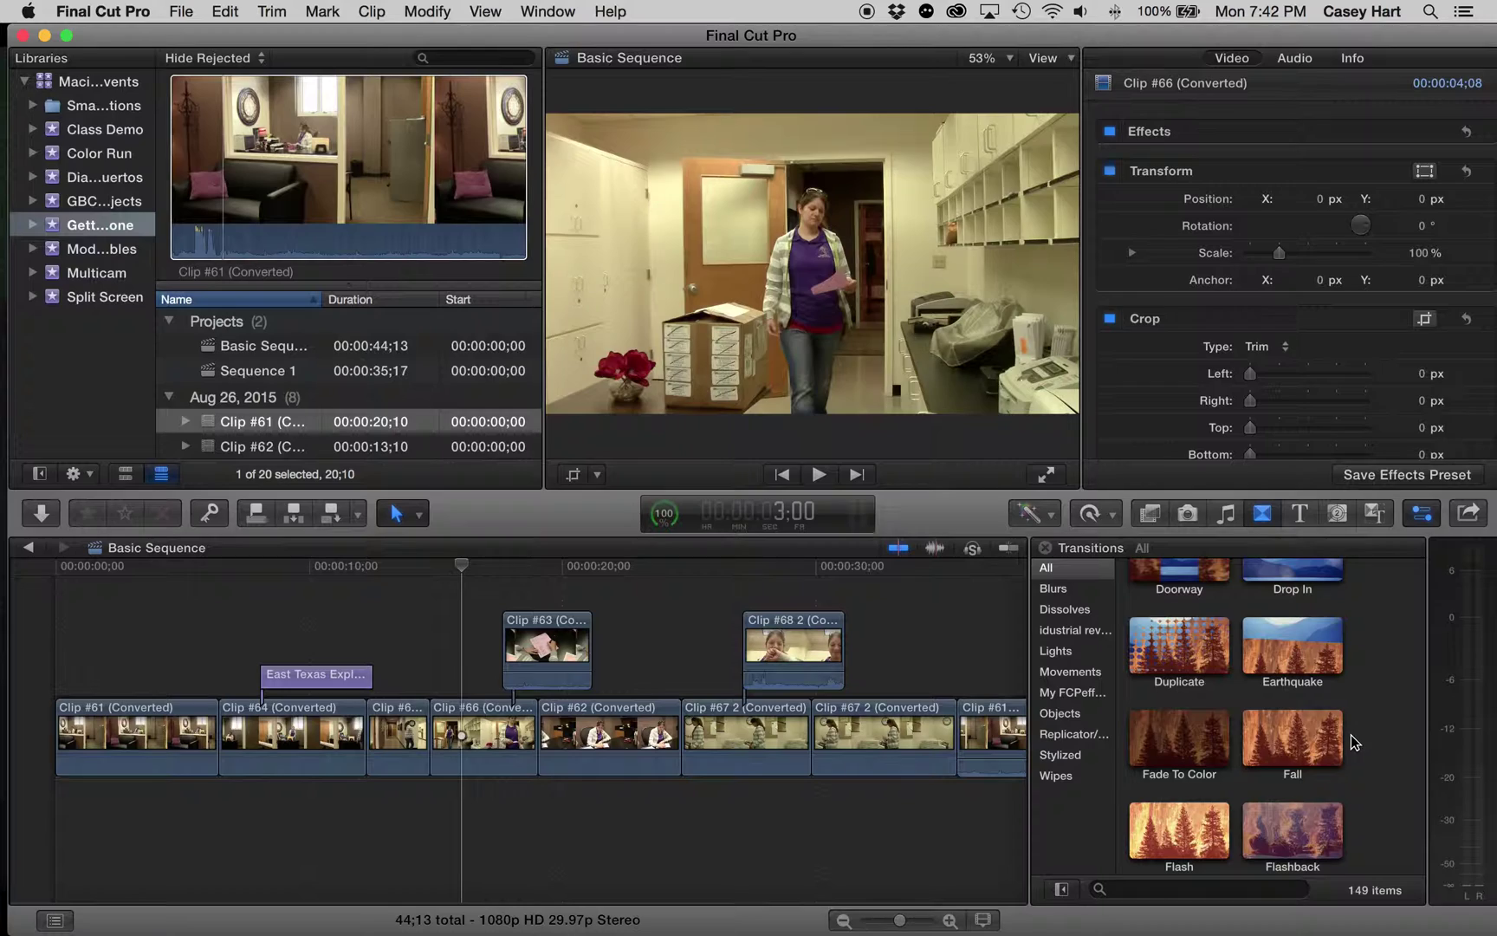
key(space)
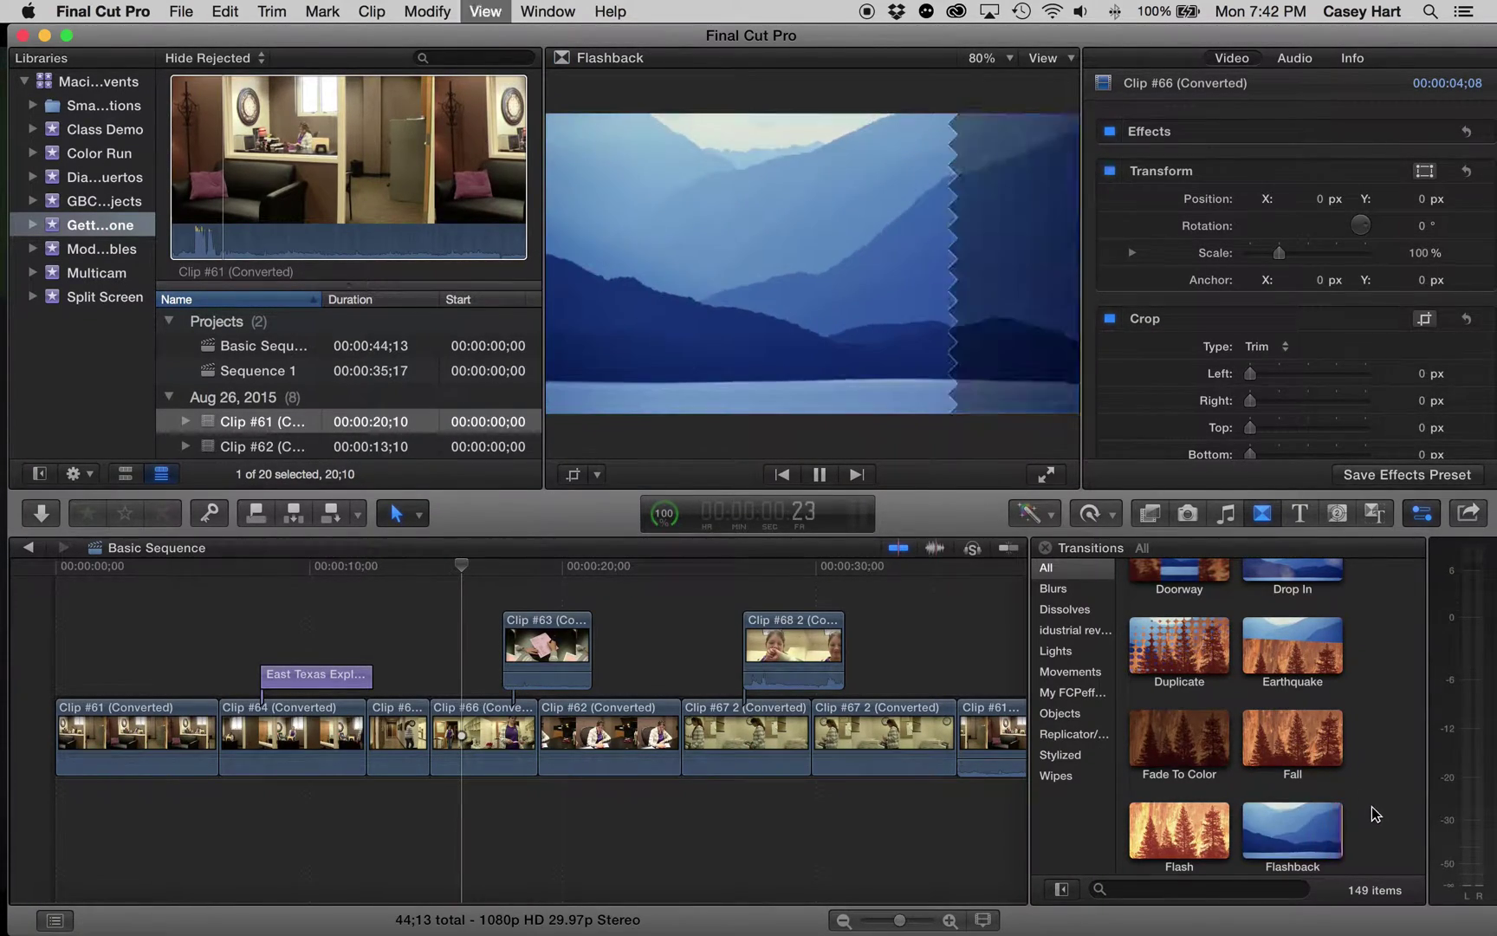
scroll(1380, 794, up, 10)
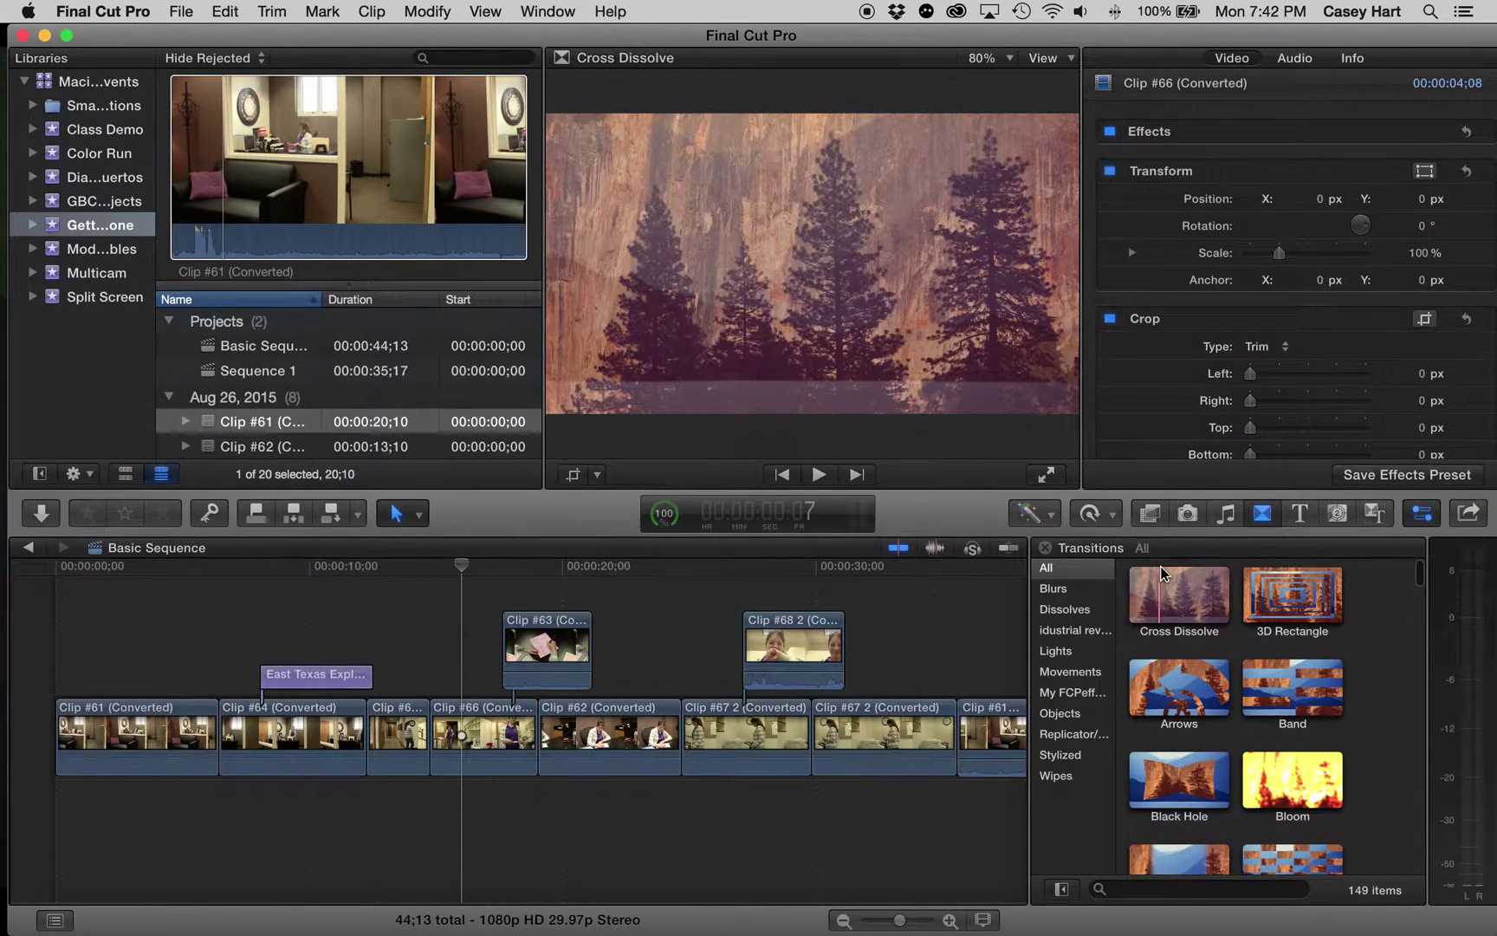
scroll(1161, 594, down, 1)
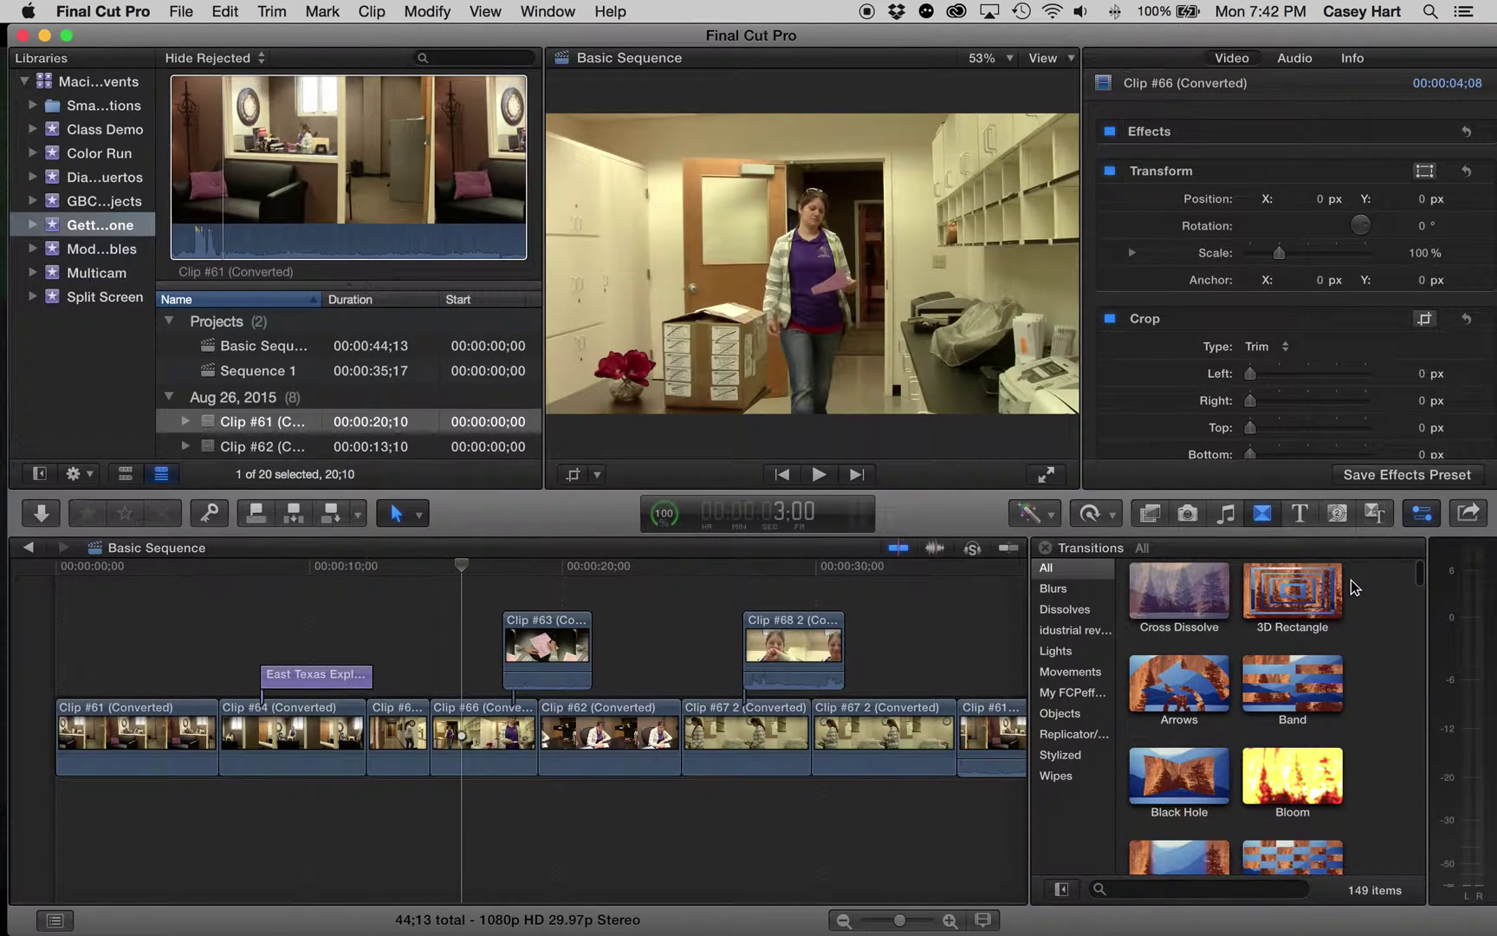
Add a Cross Dissolve transition at the cut between Clip #65 and Clip #66 in the main storyline.
scroll(512, 662, right, 10)
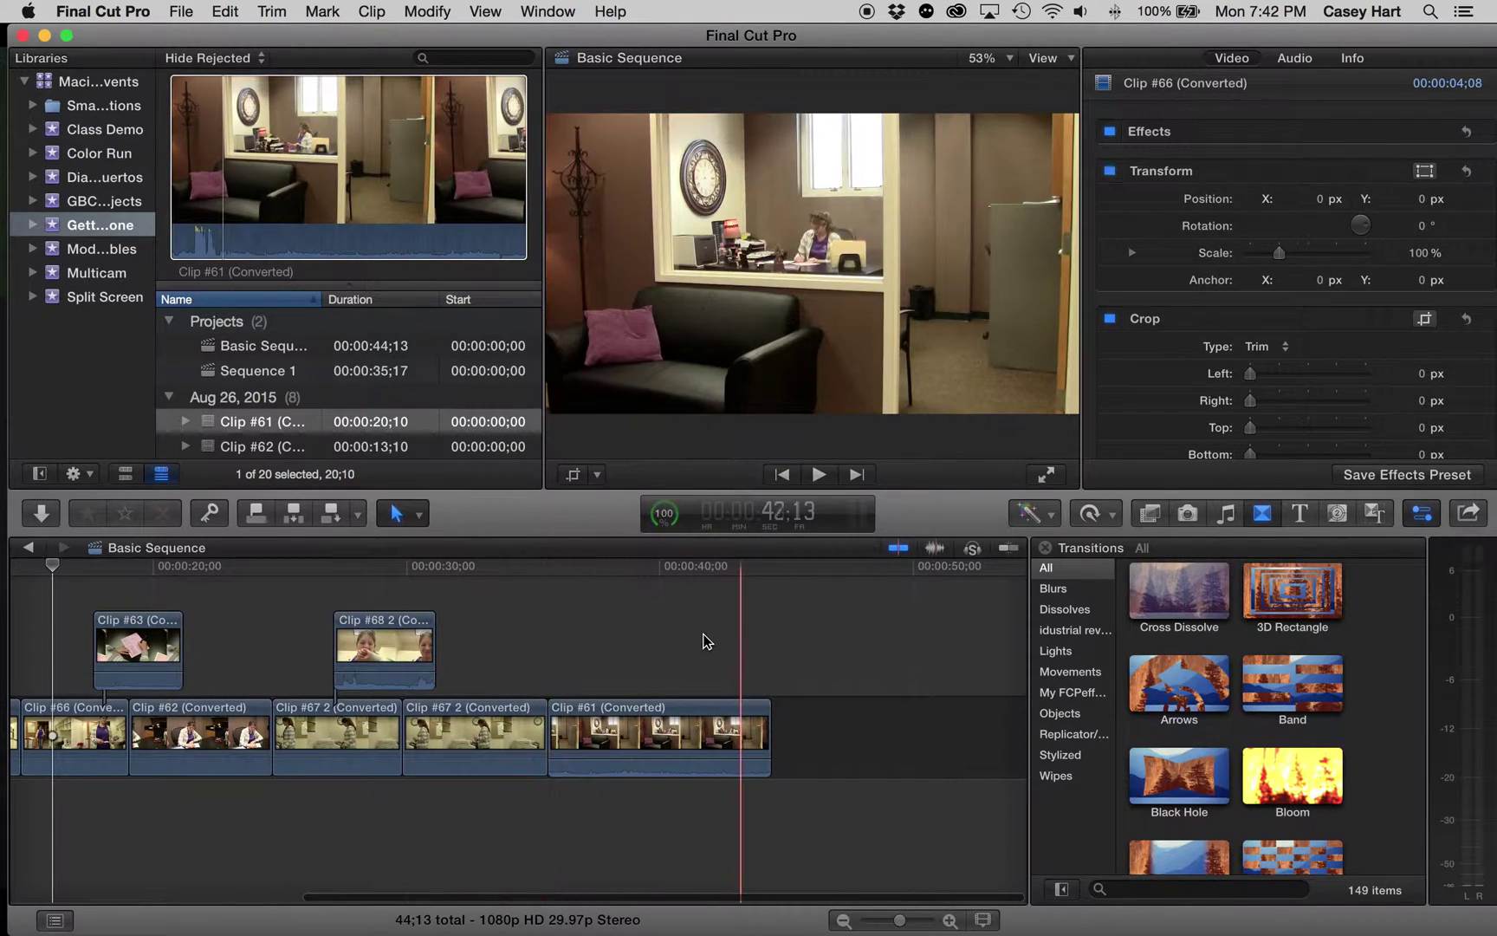
scroll(701, 642, left, 7)
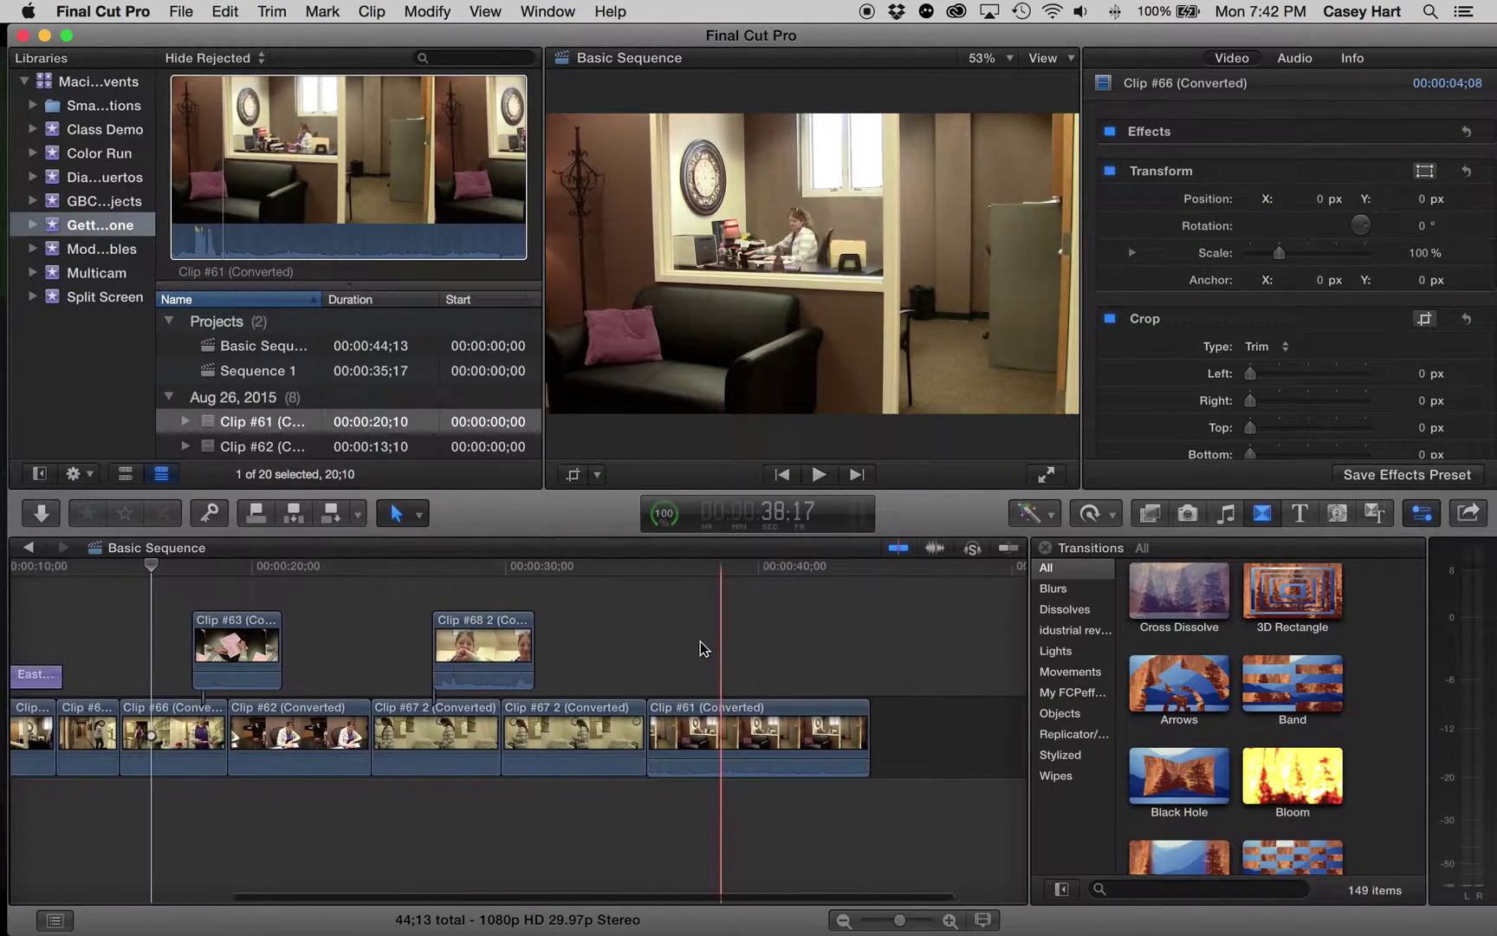
scroll(478, 624, left, 5)
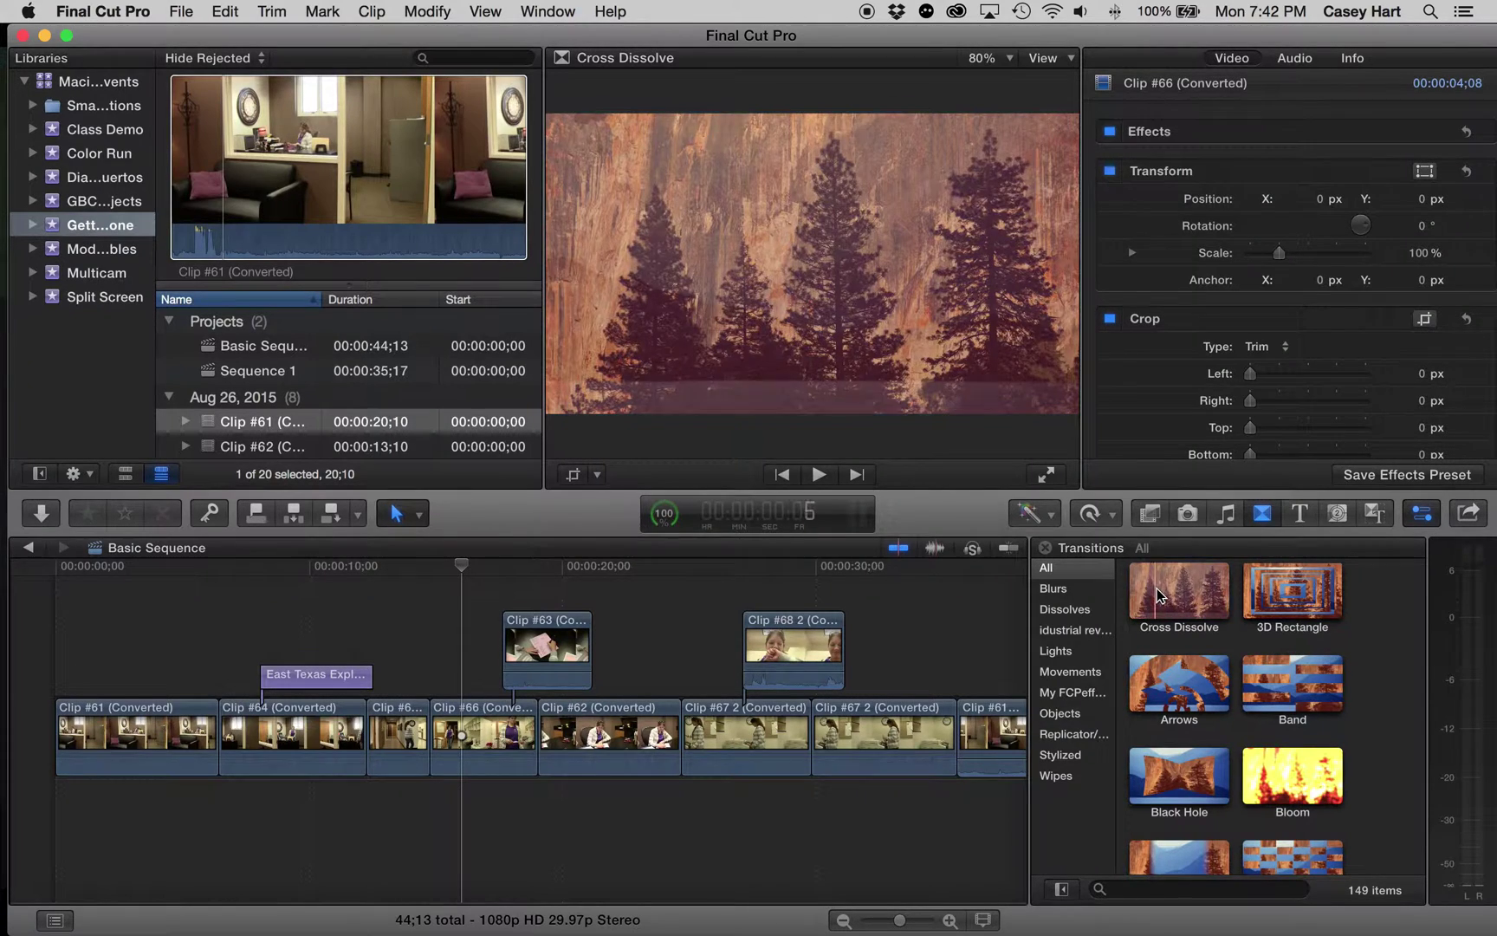
drag(1159, 595, 710, 679)
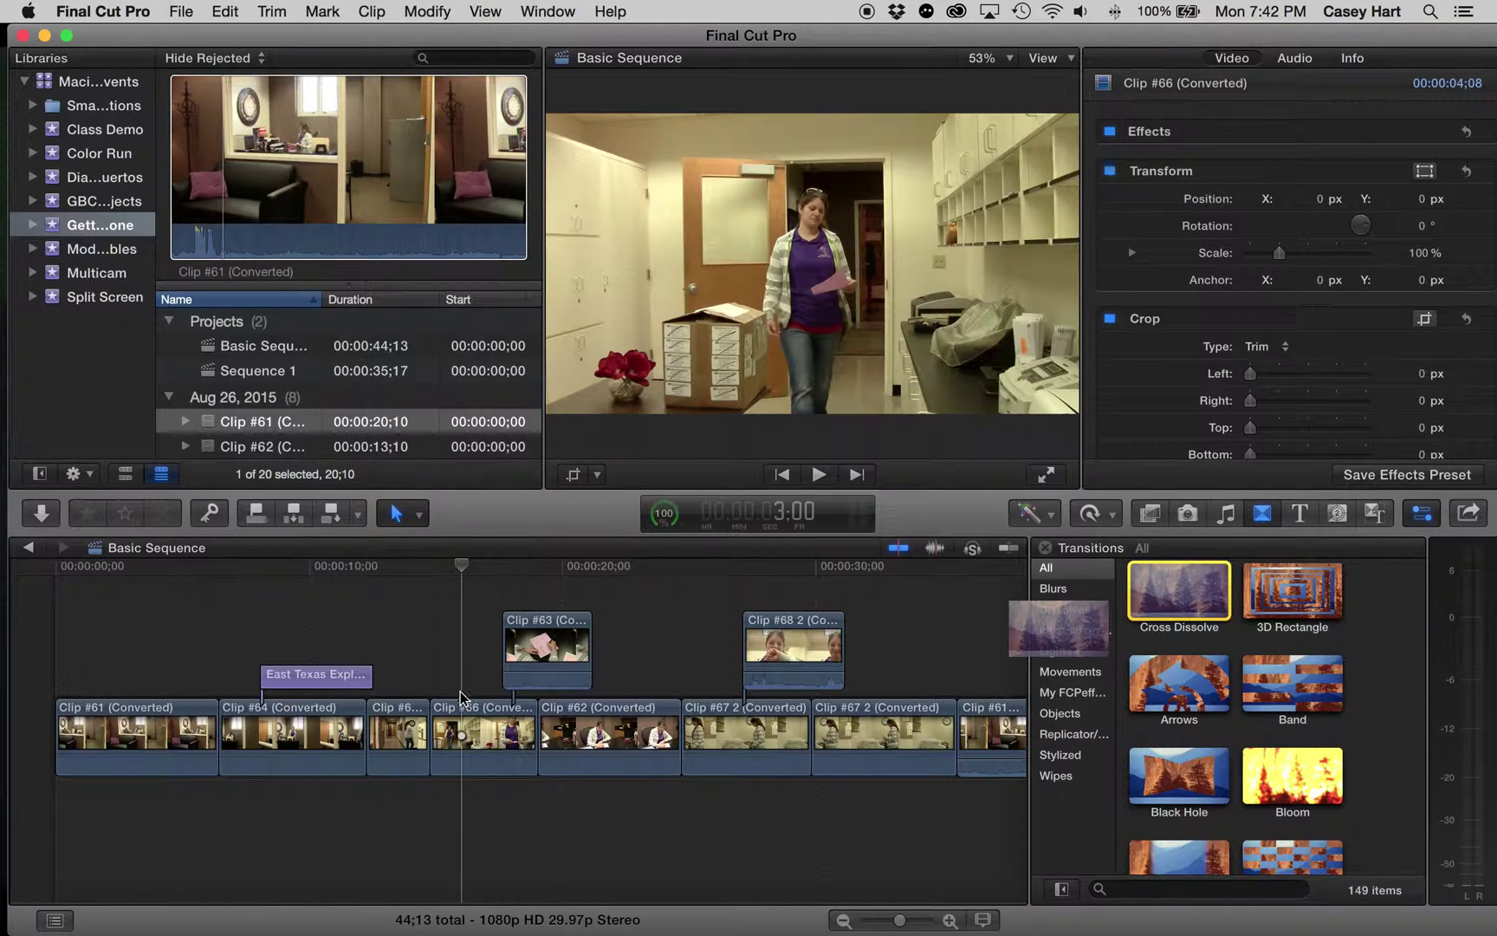
drag(460, 692, 460, 693)
Play back the Cross Dissolve between Clip #65 and Clip #66 and place the playhead within the transition.
click(410, 578)
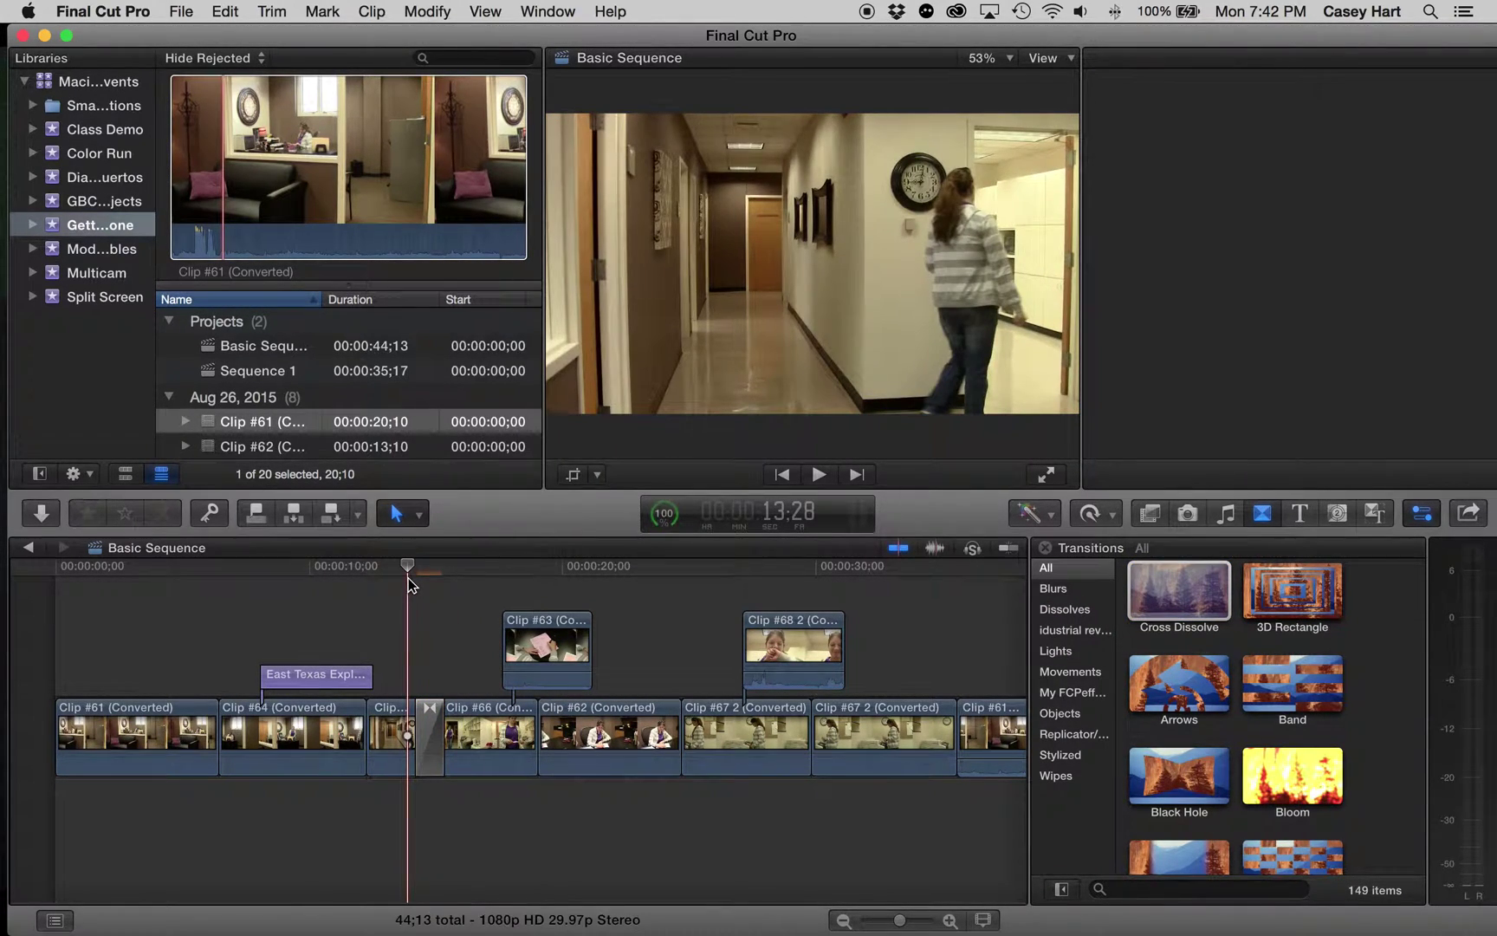
key(space)
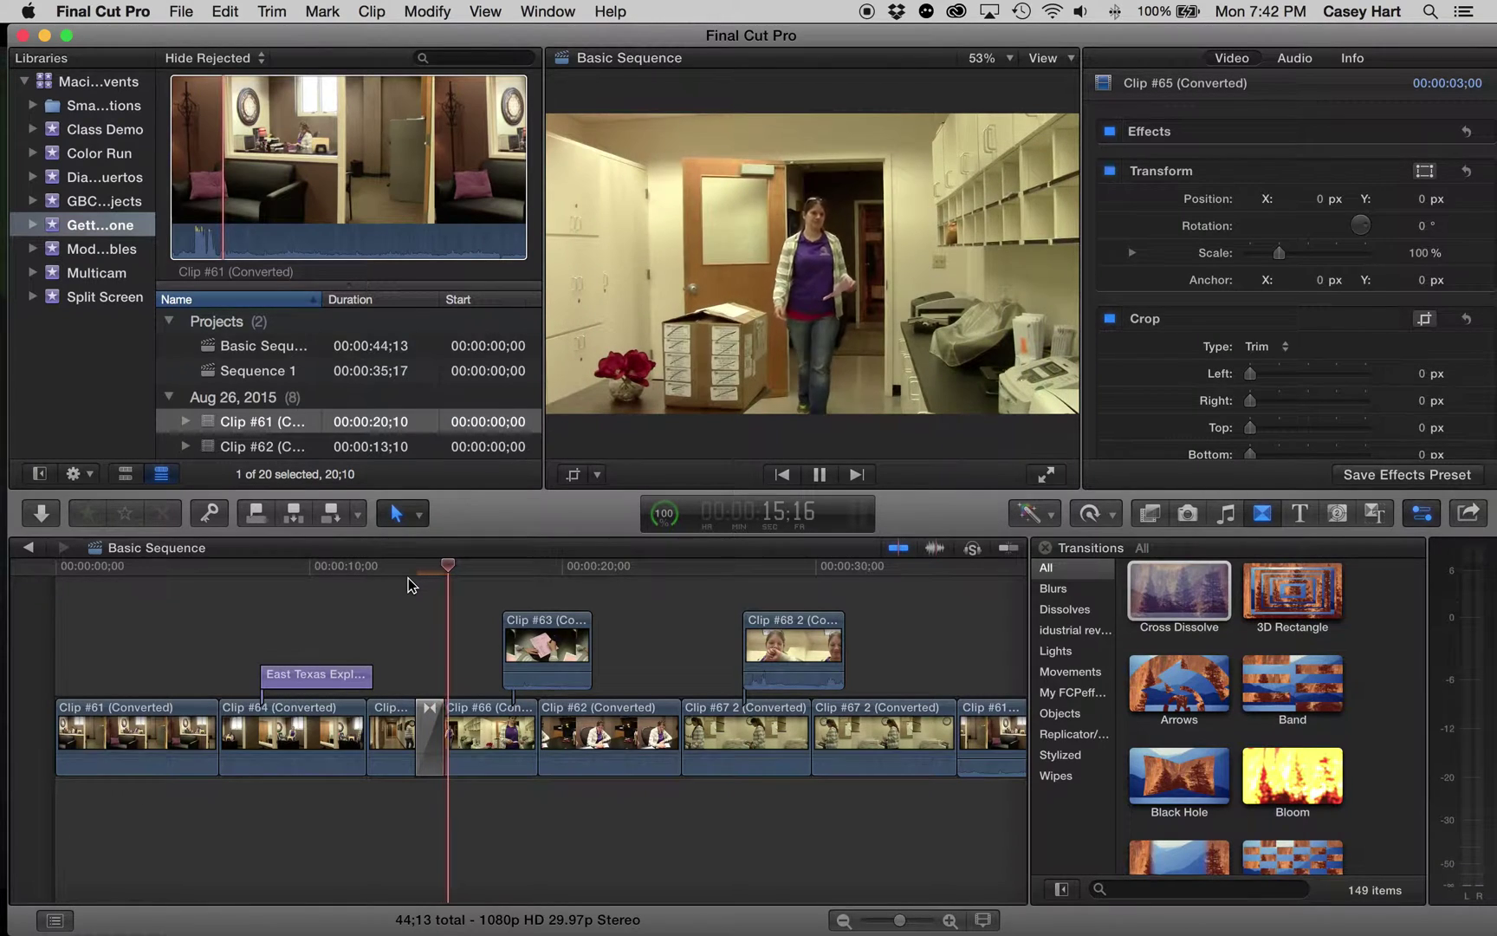
mouse_move(442, 573)
mouse_down()
mouse_move(411, 573)
mouse_move(434, 574)
mouse_up()
Delete the Cross Dissolve between Clip #65 and Clip #66 and dismiss the mail notification.
click(430, 728)
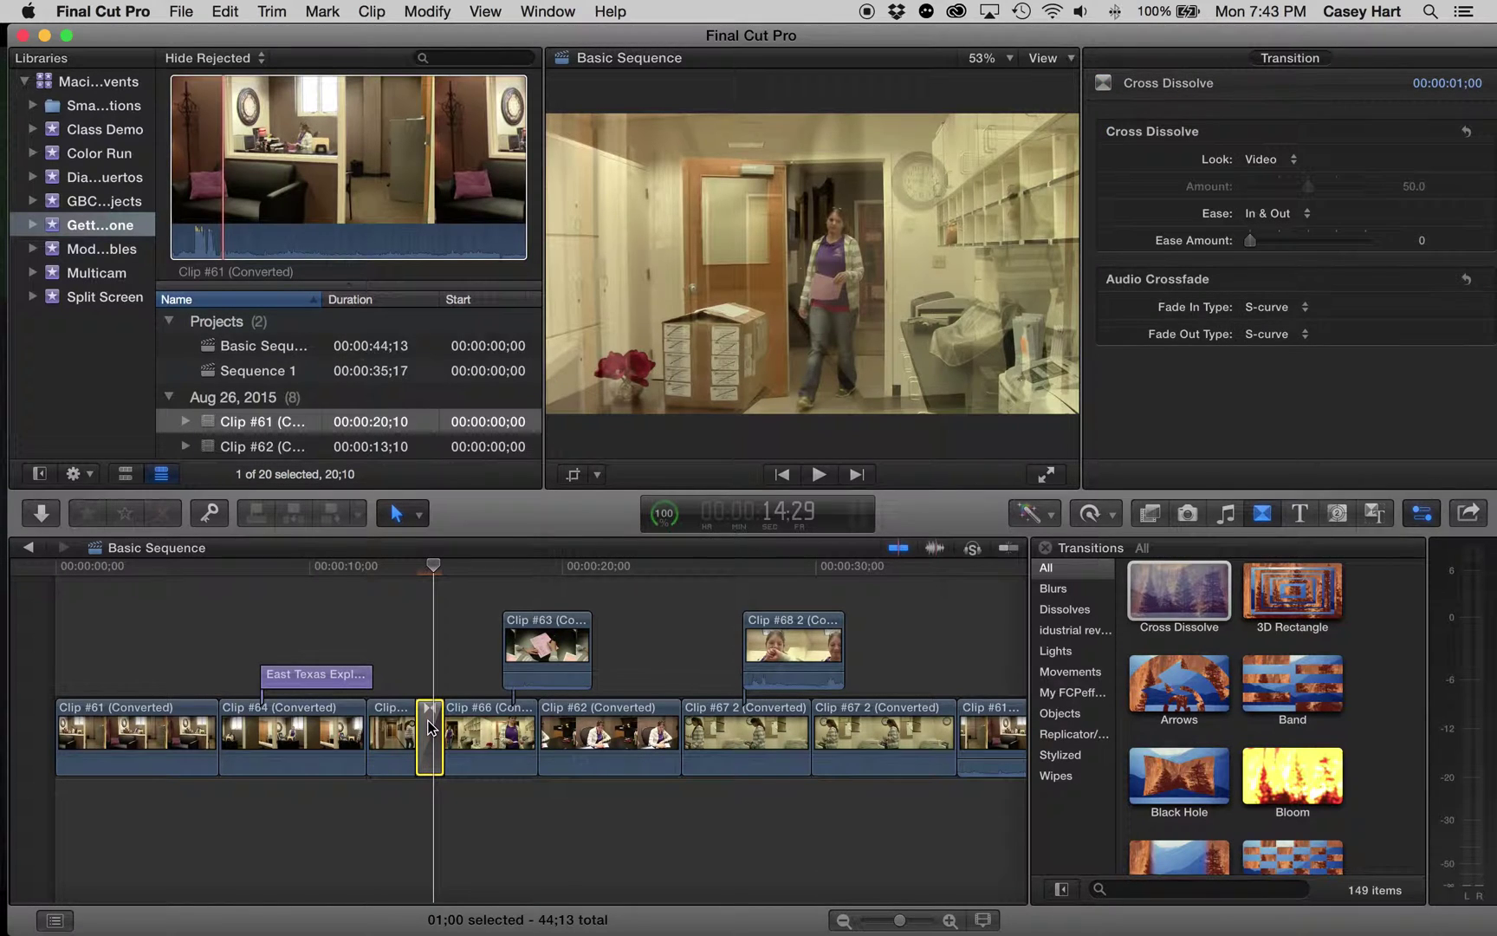
key(Delete)
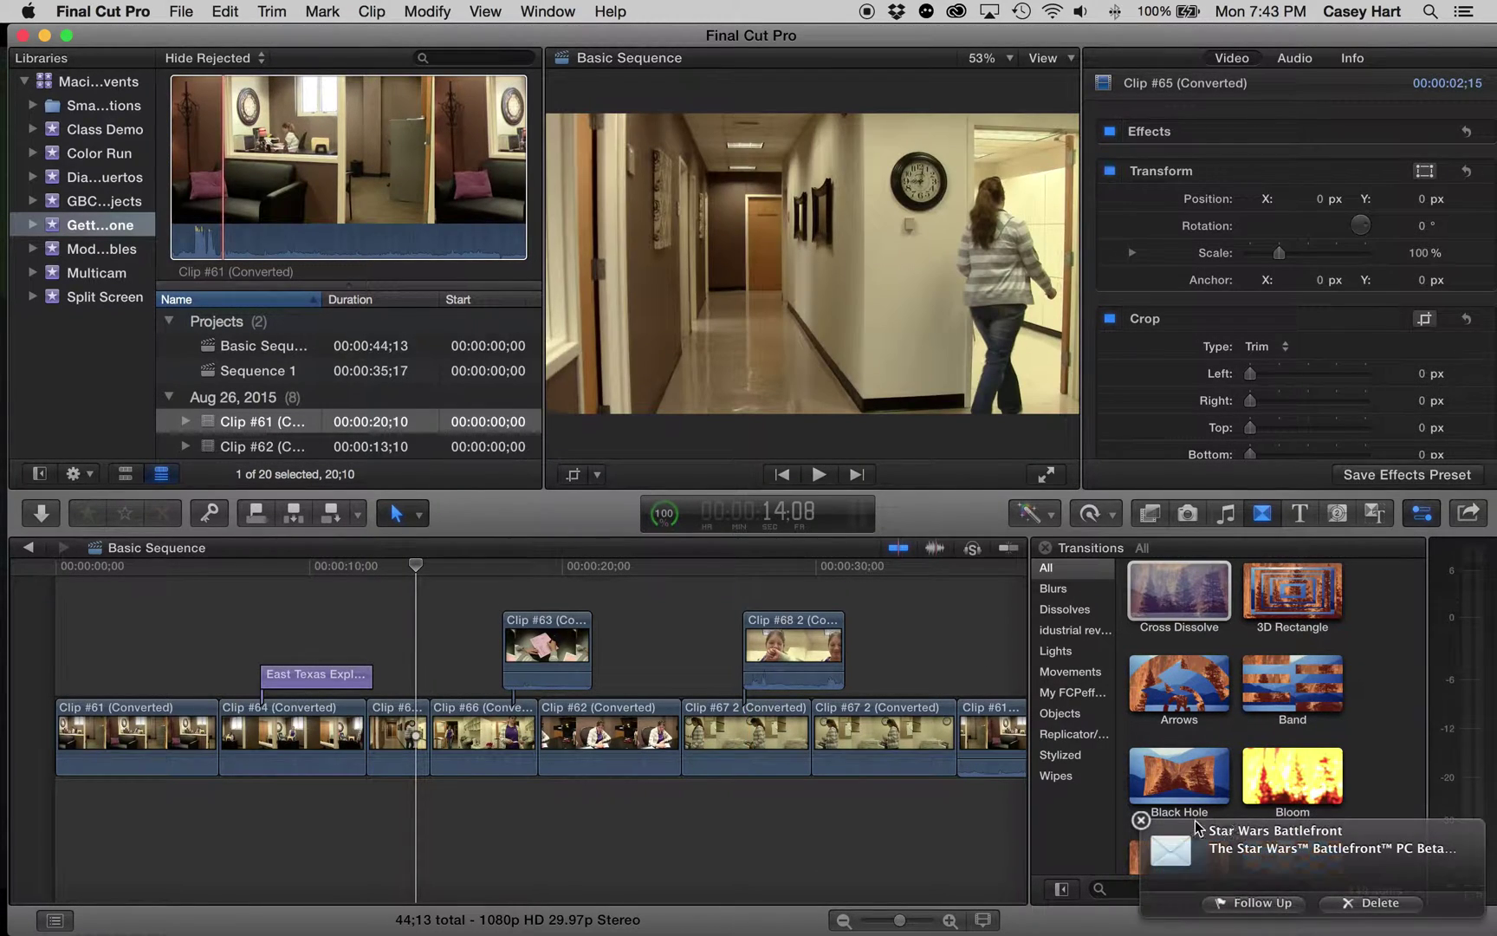
click(1139, 821)
Add a Cross Dissolve transition at the cut between the opening Clip #61 and Clip #64 and play it back.
click(1158, 577)
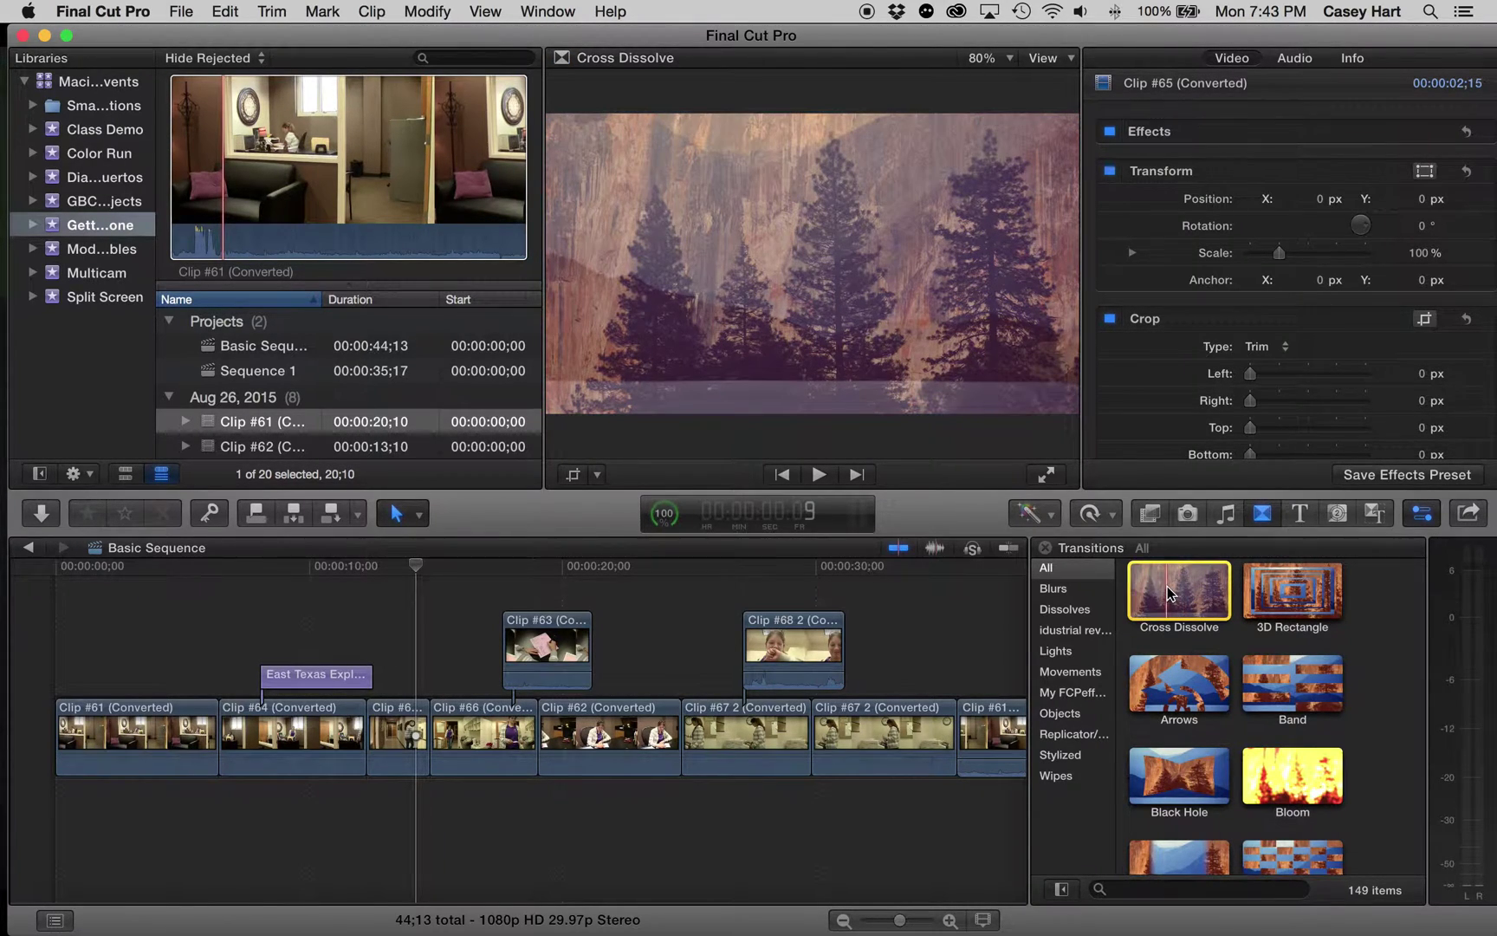
drag(1167, 586, 212, 768)
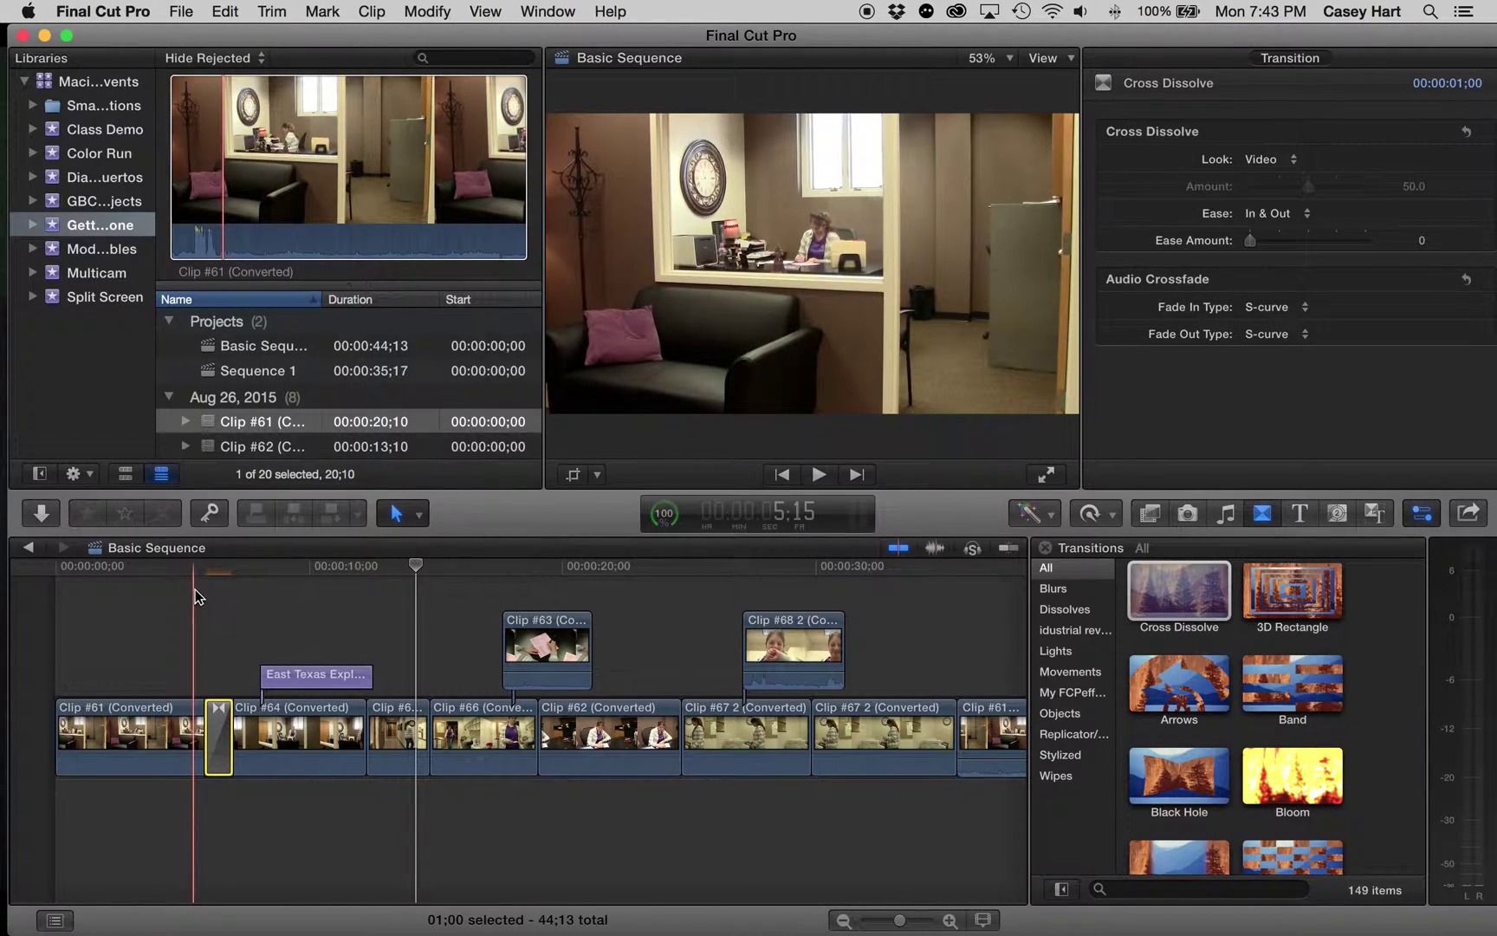
key(space)
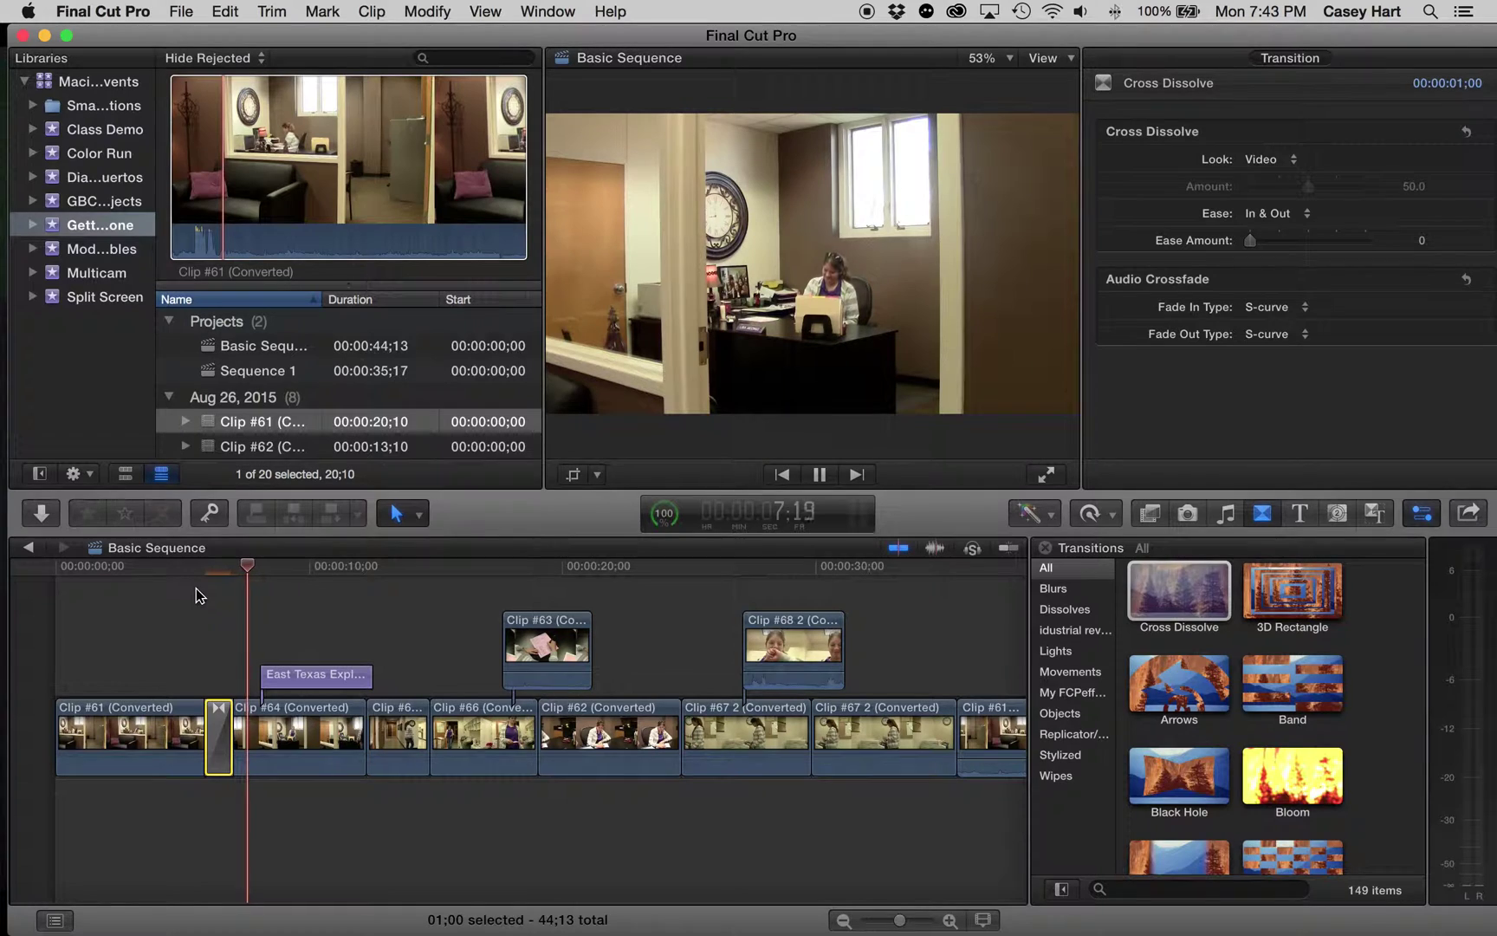
key(space)
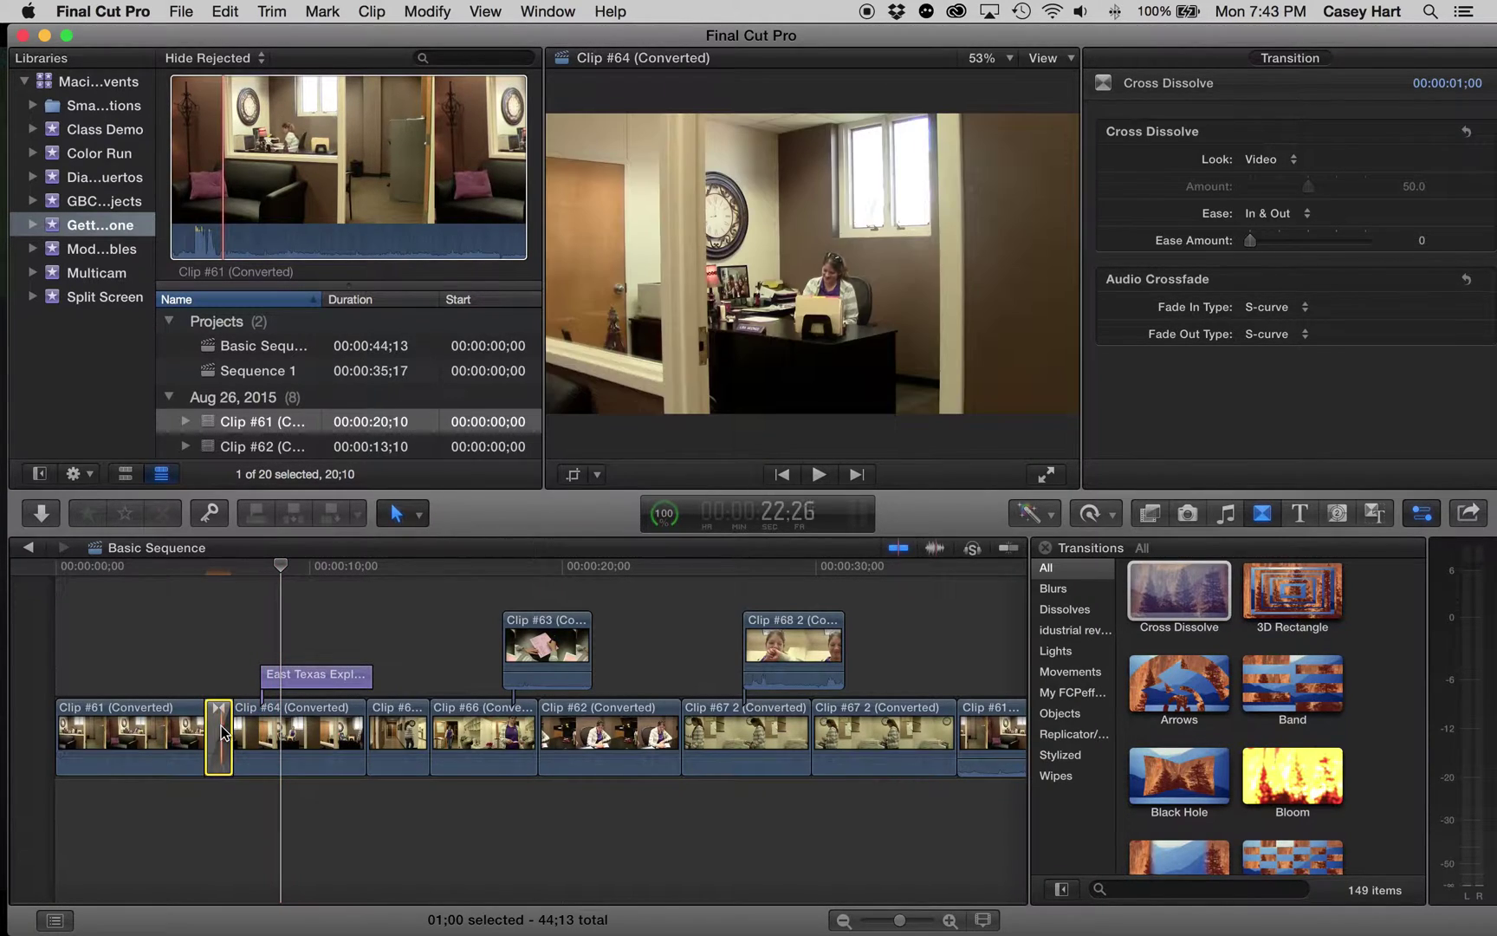
Move the Cross Dissolve to the cut between Clip #65 and Clip #66 and play it back.
drag(221, 726, 433, 737)
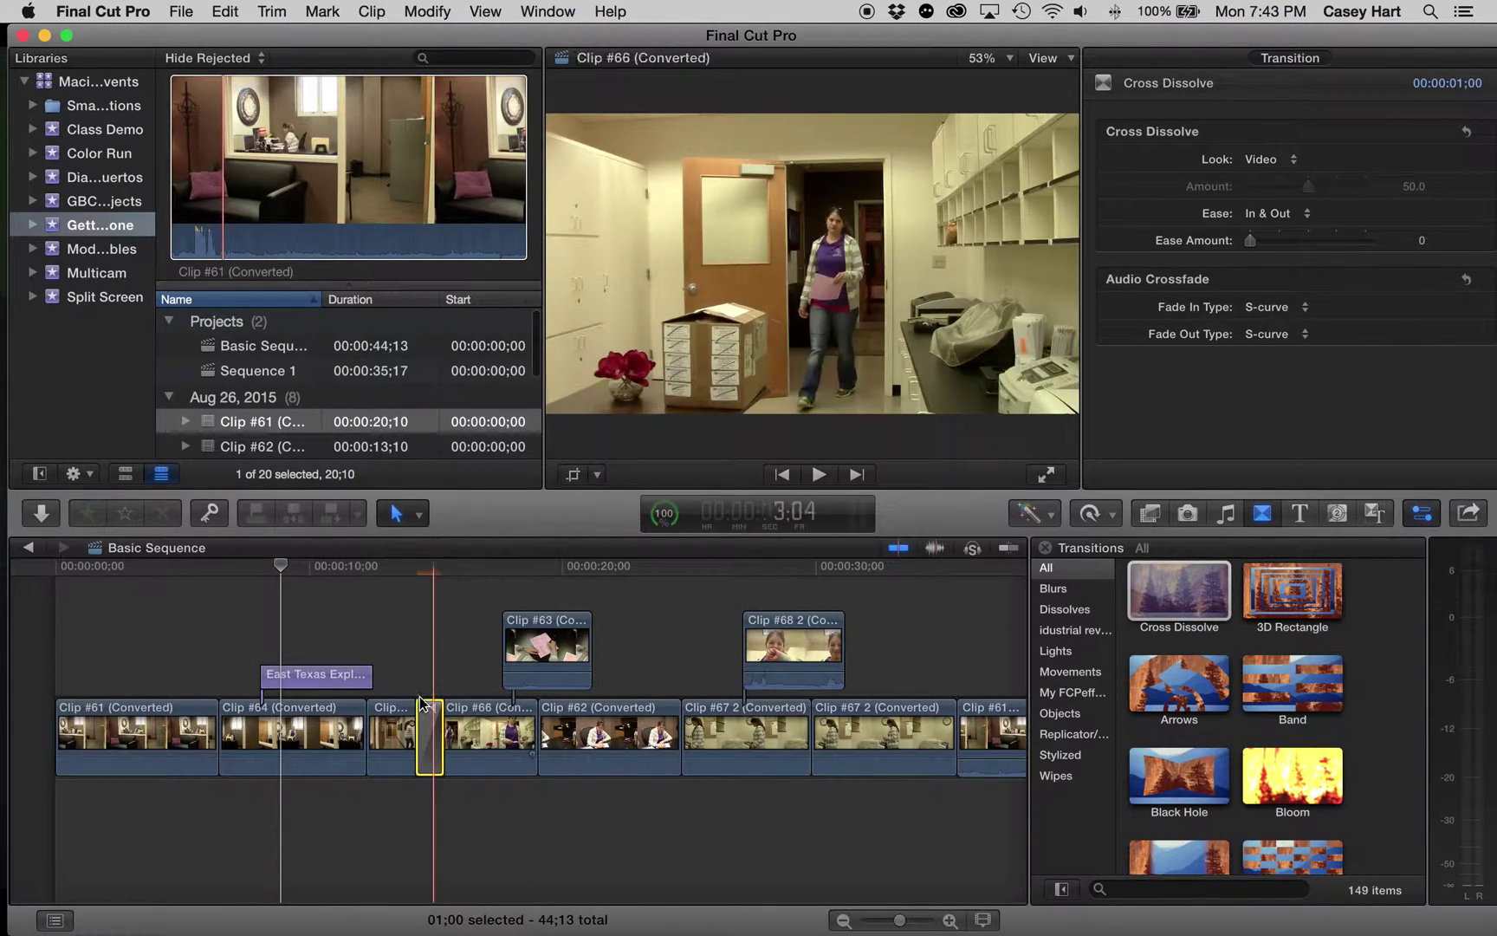
key(space)
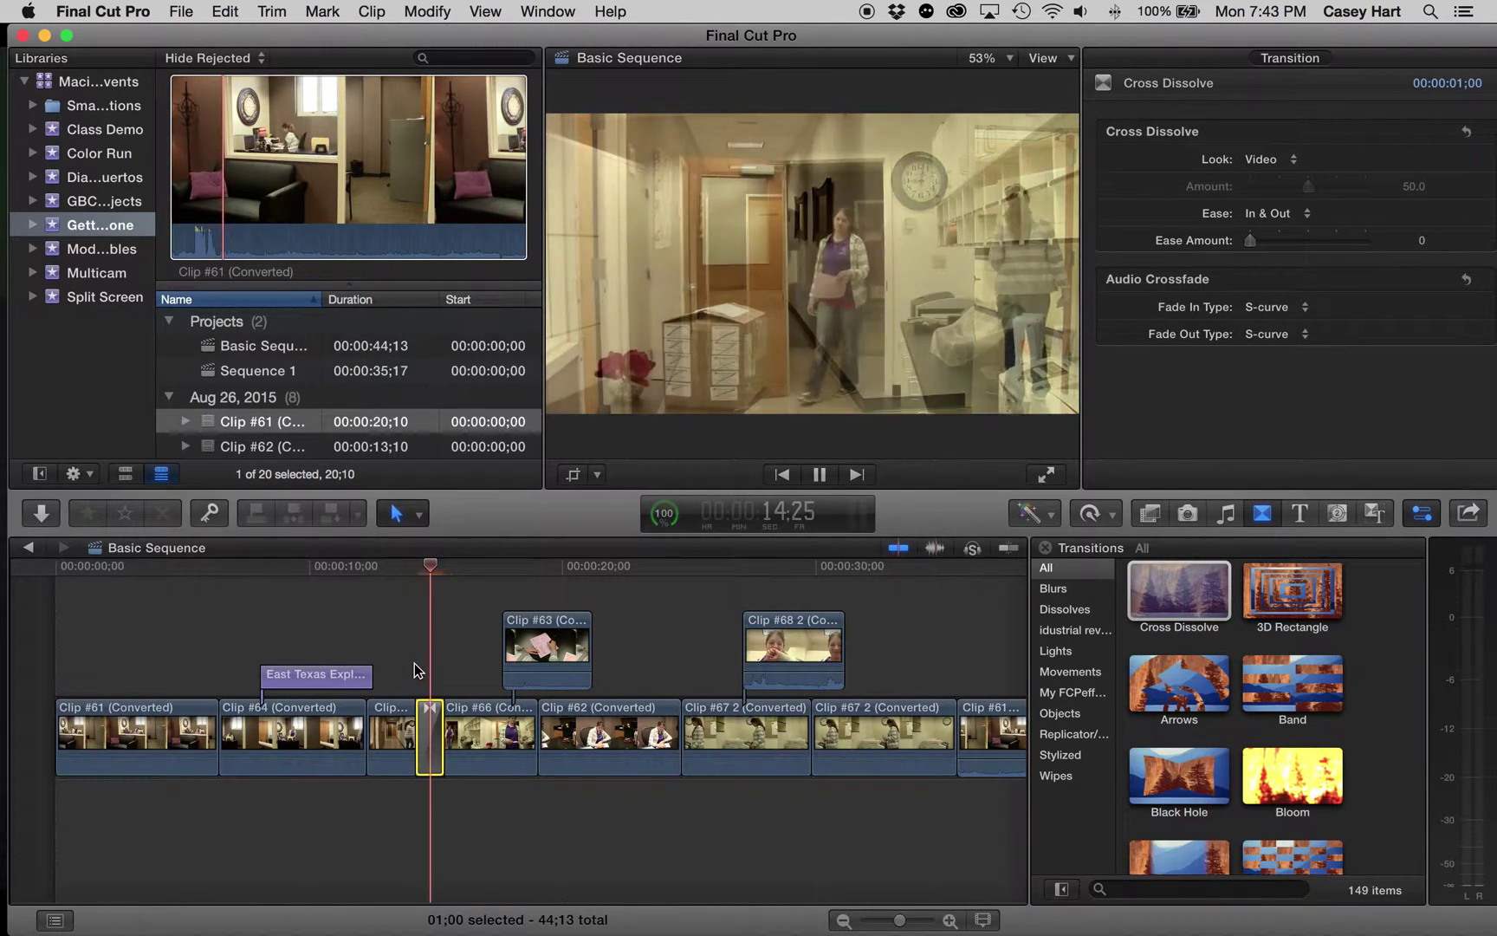
key(space)
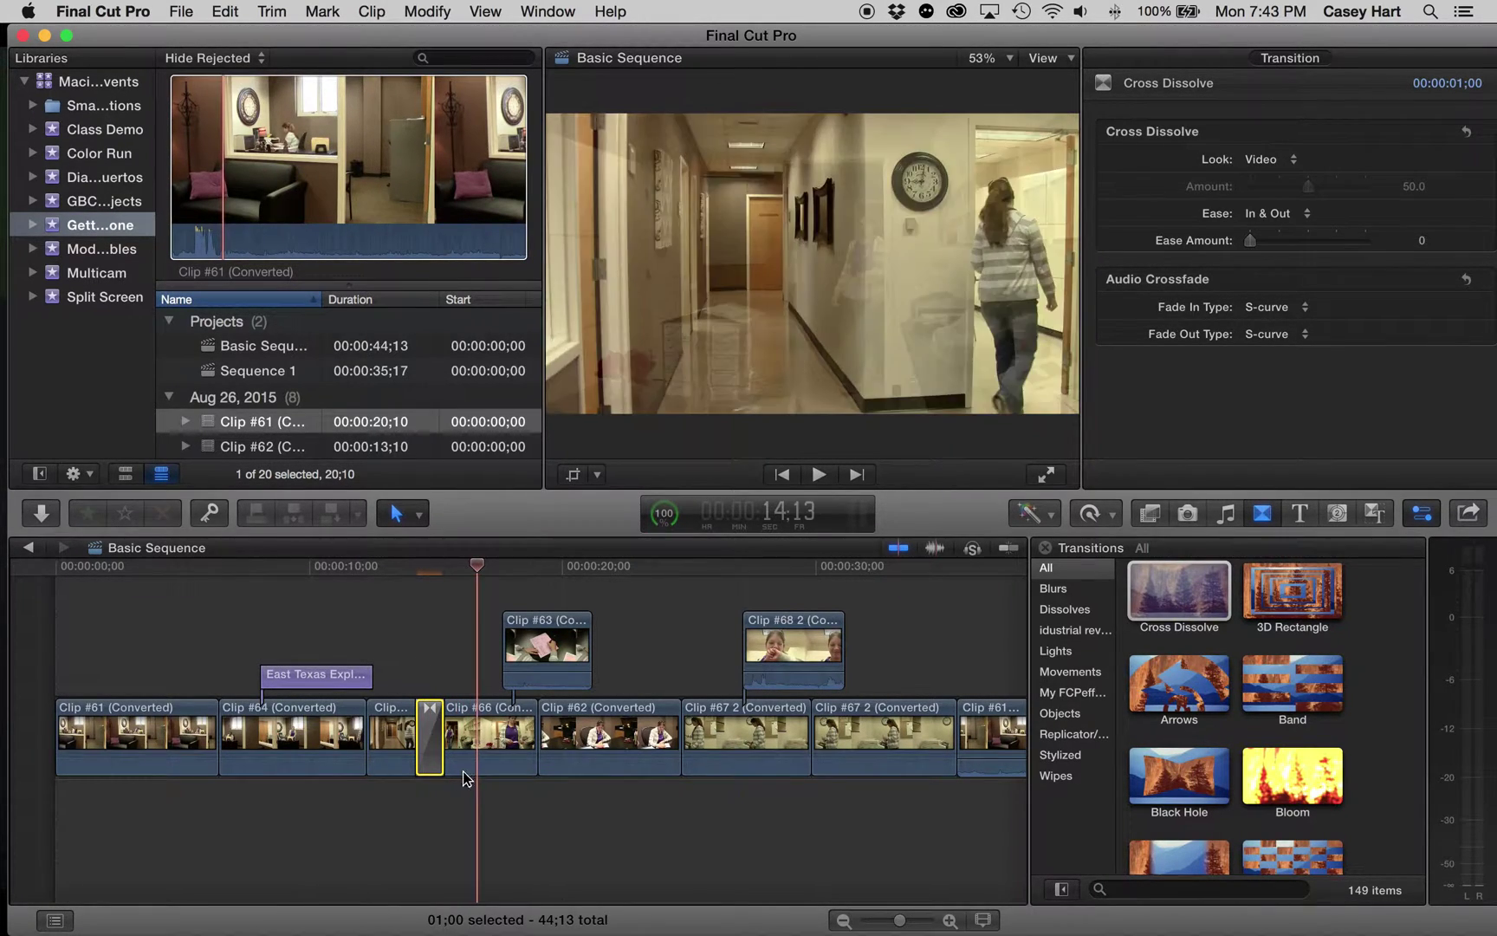
Move the Cross Dissolve to the cut between Clip #62 and Clip #67 2 and lengthen it to 00:00:02;08.
scroll(446, 751, right, 5)
drag(323, 730, 573, 736)
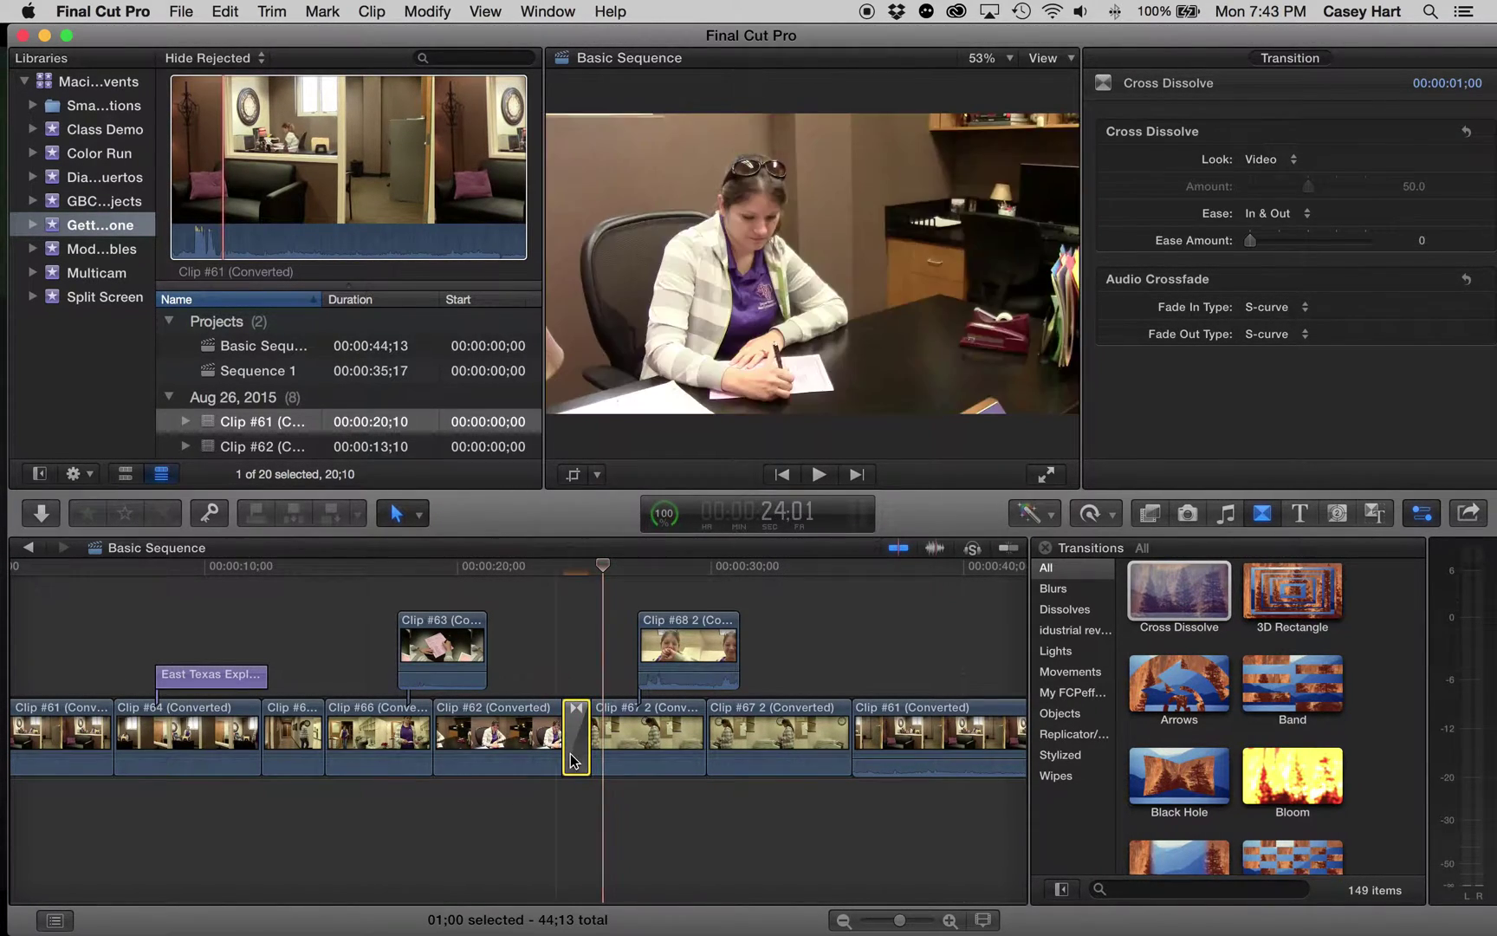
scroll(585, 736, right, 3)
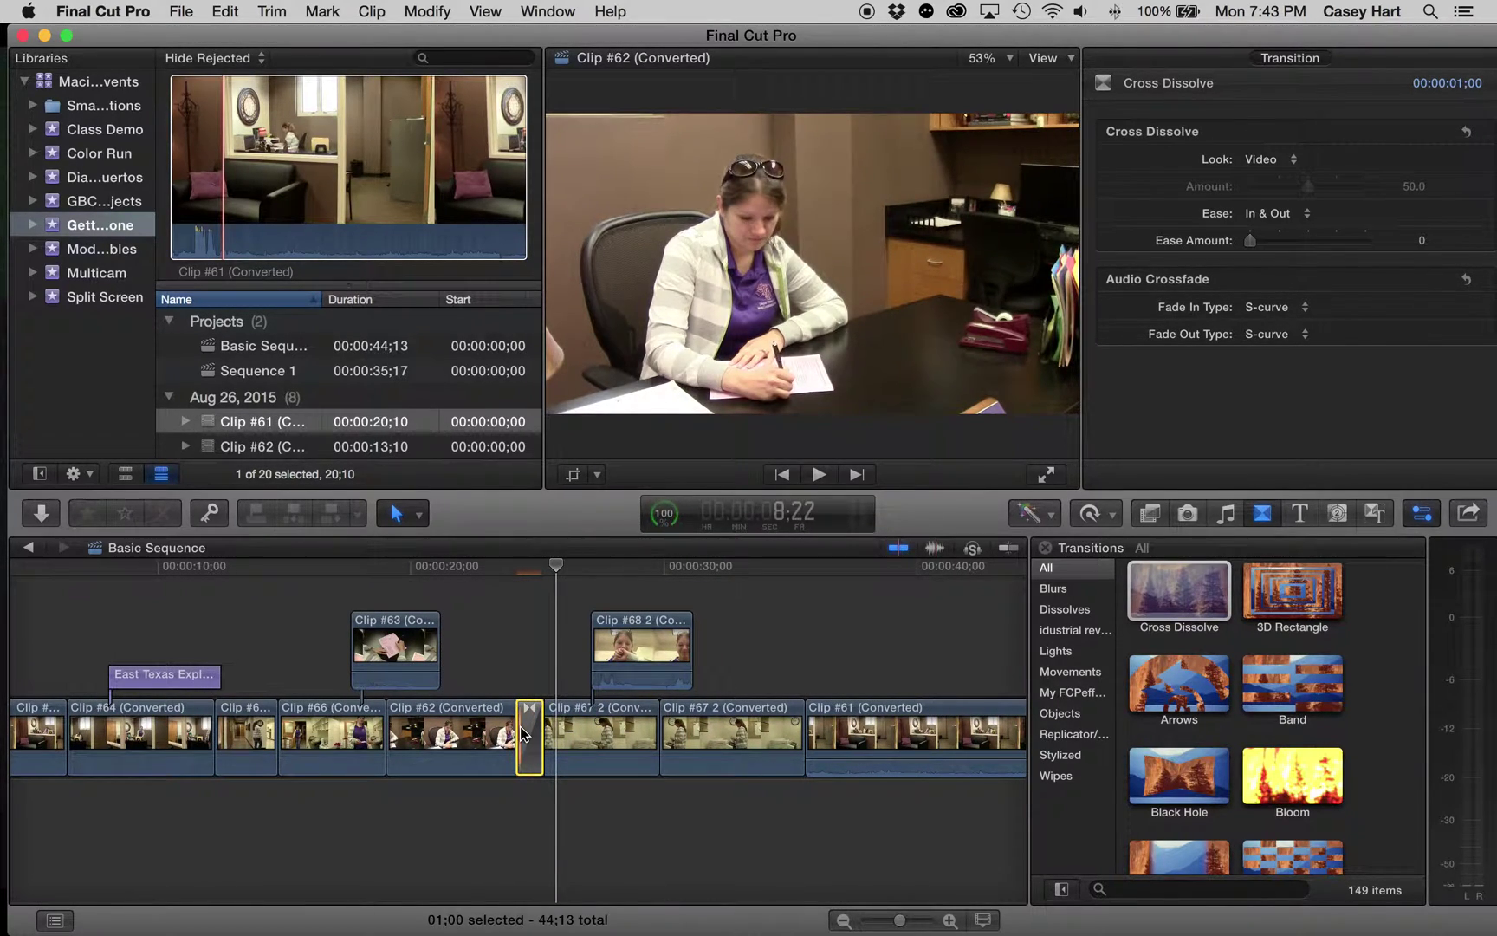
mouse_move(523, 728)
mouse_down()
mouse_move(445, 736)
mouse_move(525, 728)
mouse_move(485, 726)
mouse_move(523, 769)
mouse_move(490, 770)
mouse_move(503, 712)
mouse_up()
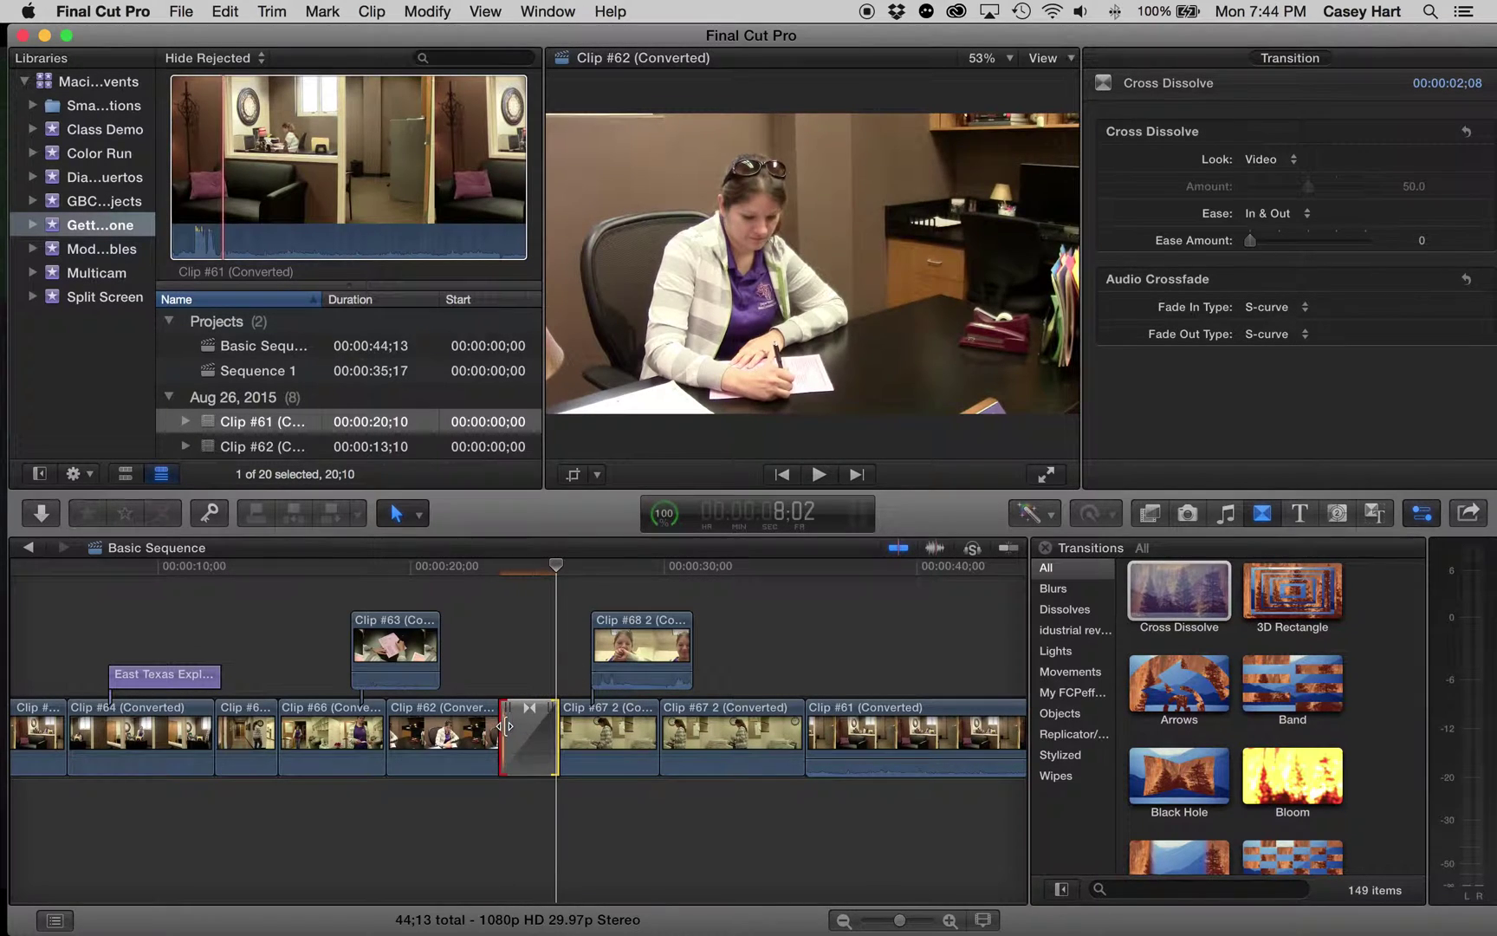
Play back the lengthened Cross Dissolve, starting just before it near the end of Clip #62.
click(482, 568)
scroll(502, 646, left, 2)
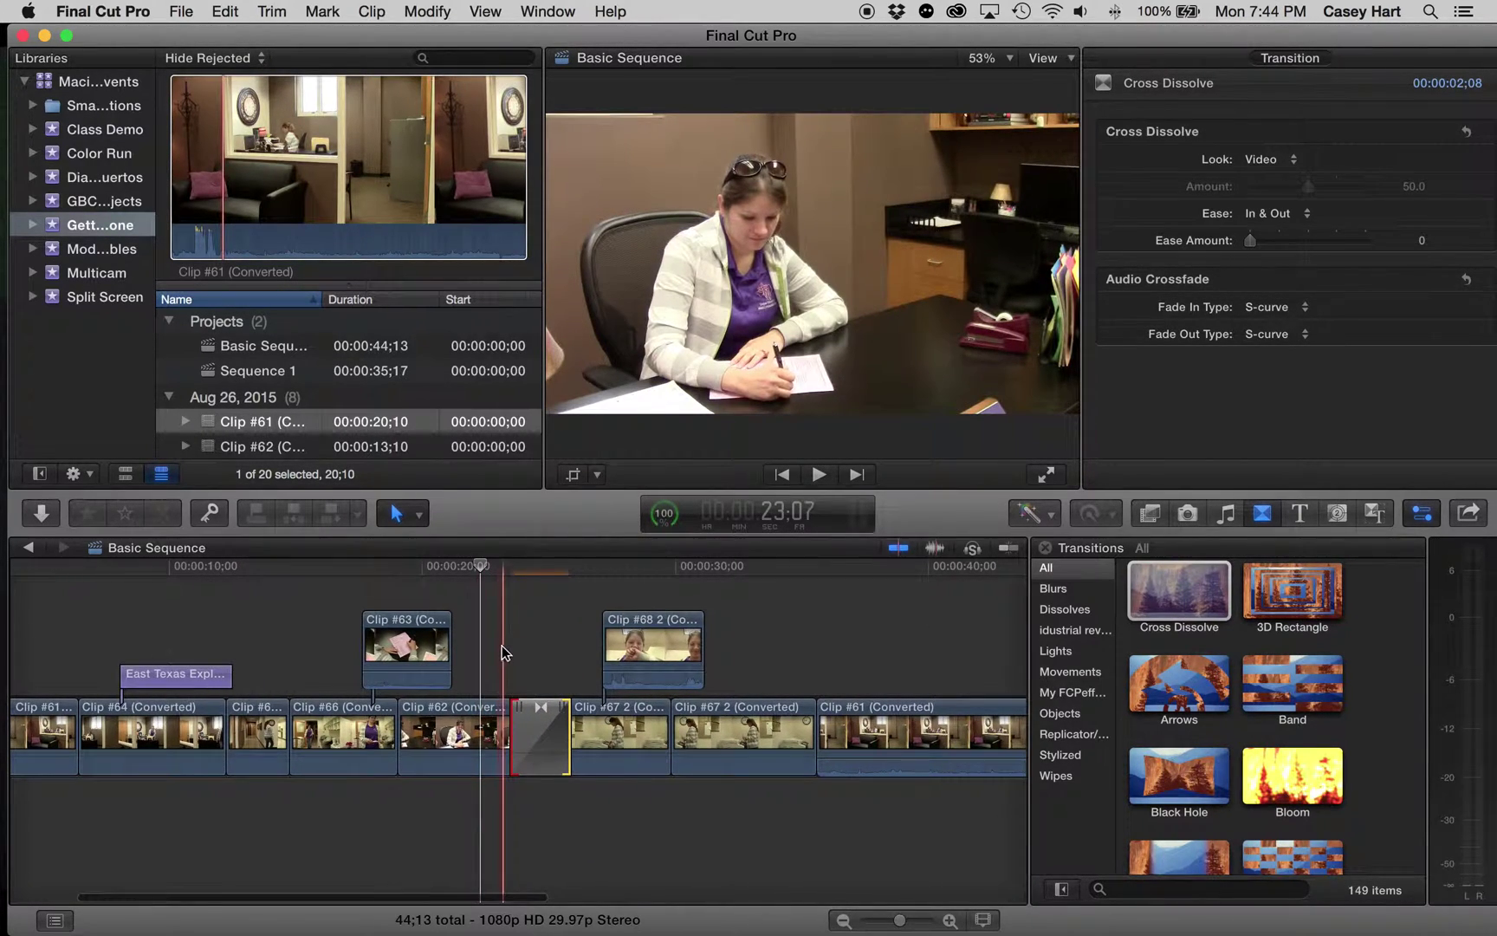
key(space)
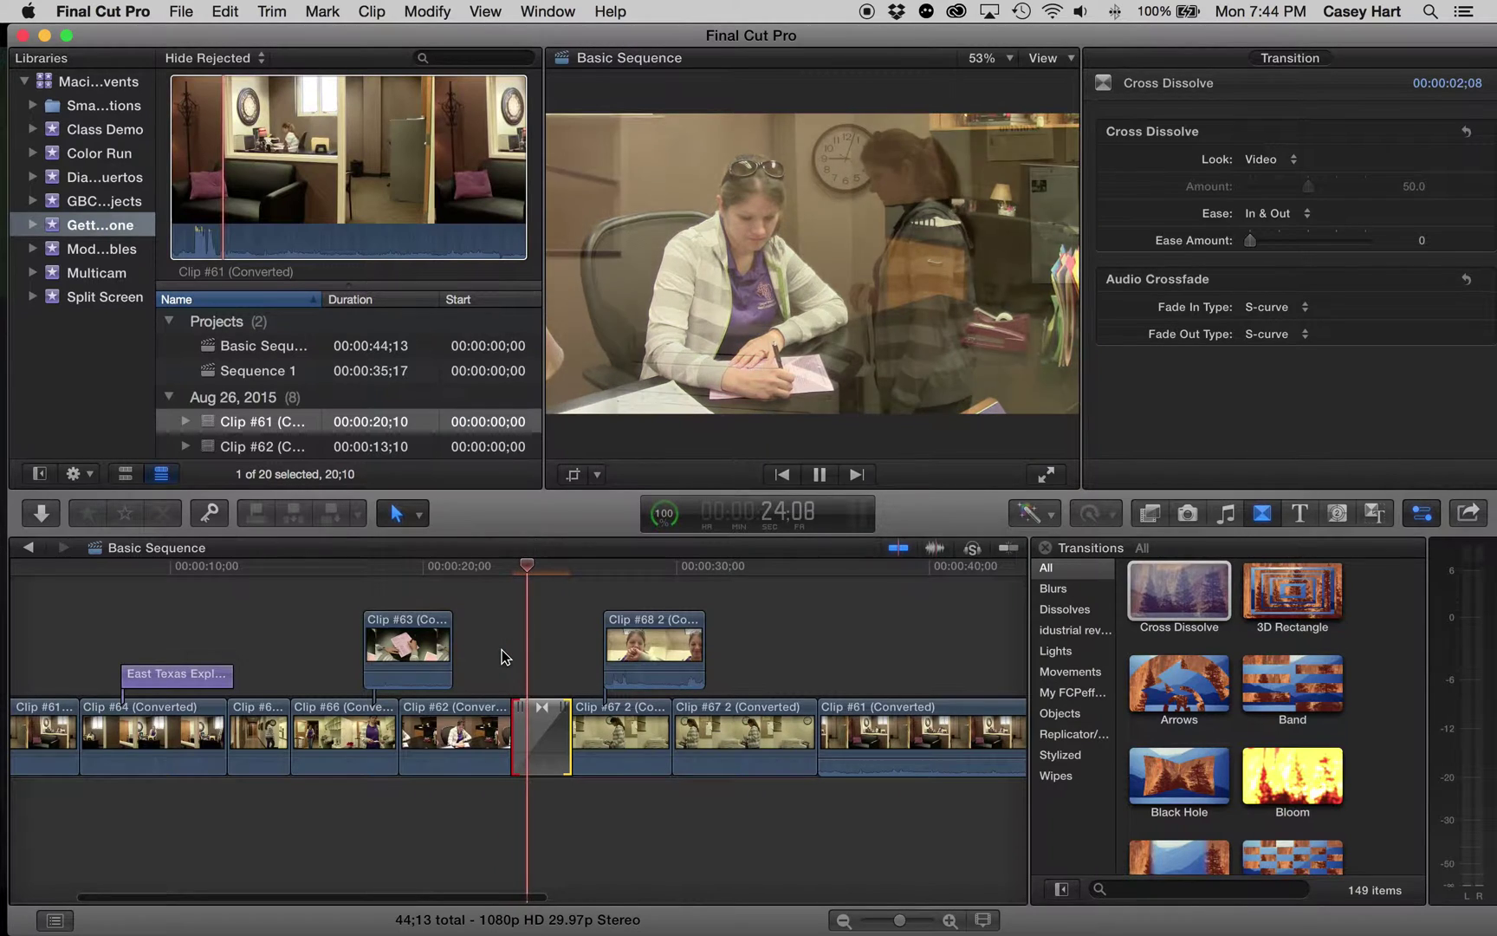
key(space)
Delete the Cross Dissolve between Clip #62 and Clip #67 2 from the main storyline.
click(538, 728)
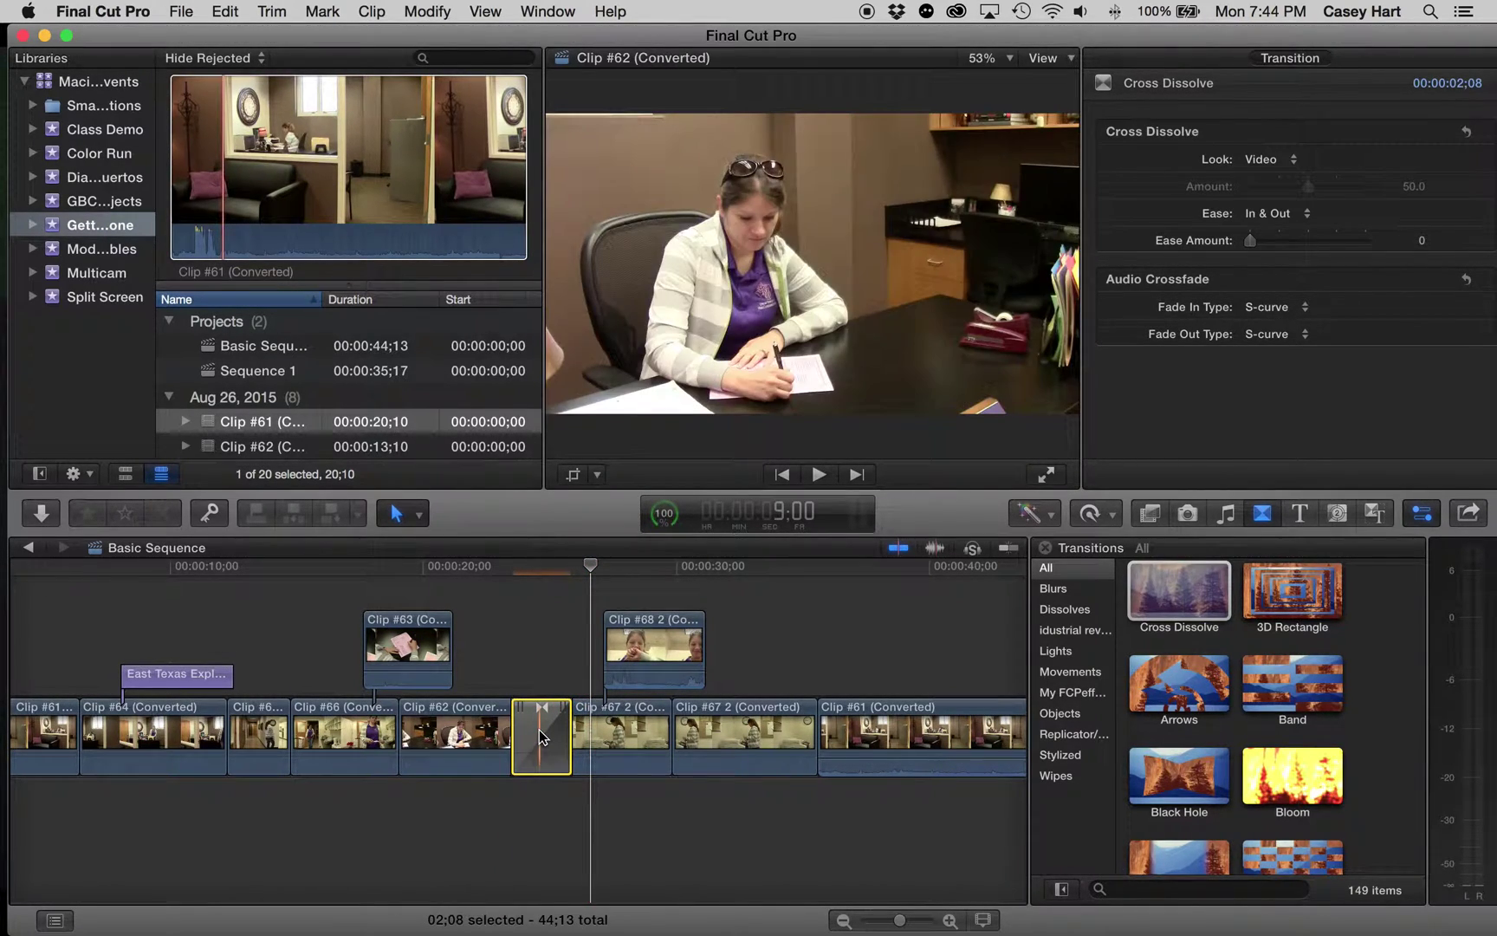
mouse_move(515, 738)
mouse_down()
mouse_move(537, 738)
mouse_move(524, 738)
mouse_up()
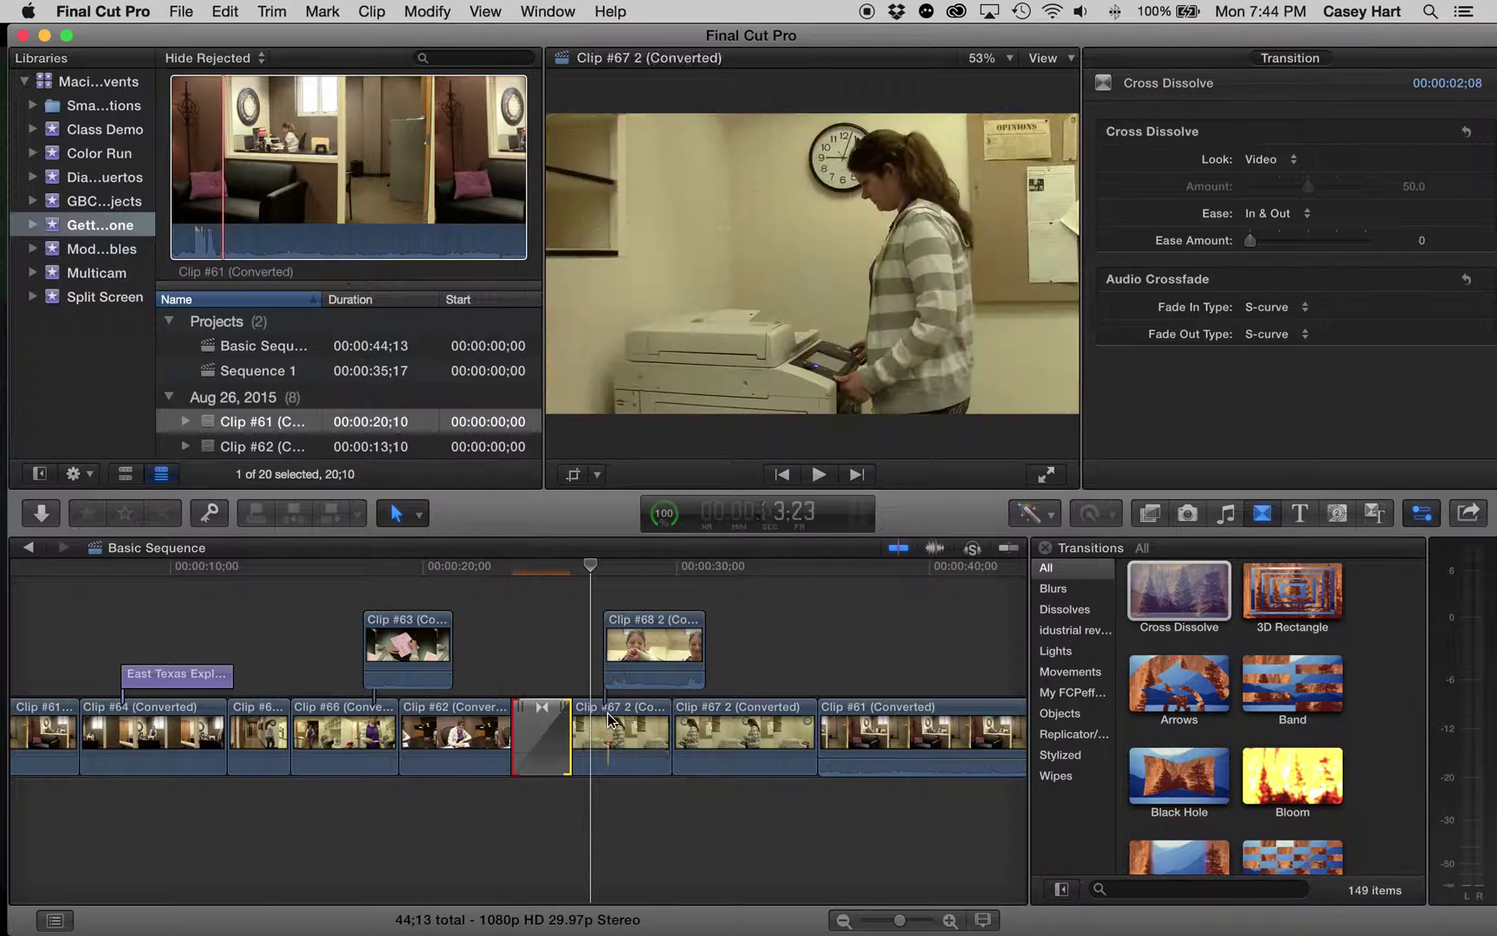
click(535, 728)
key(Delete)
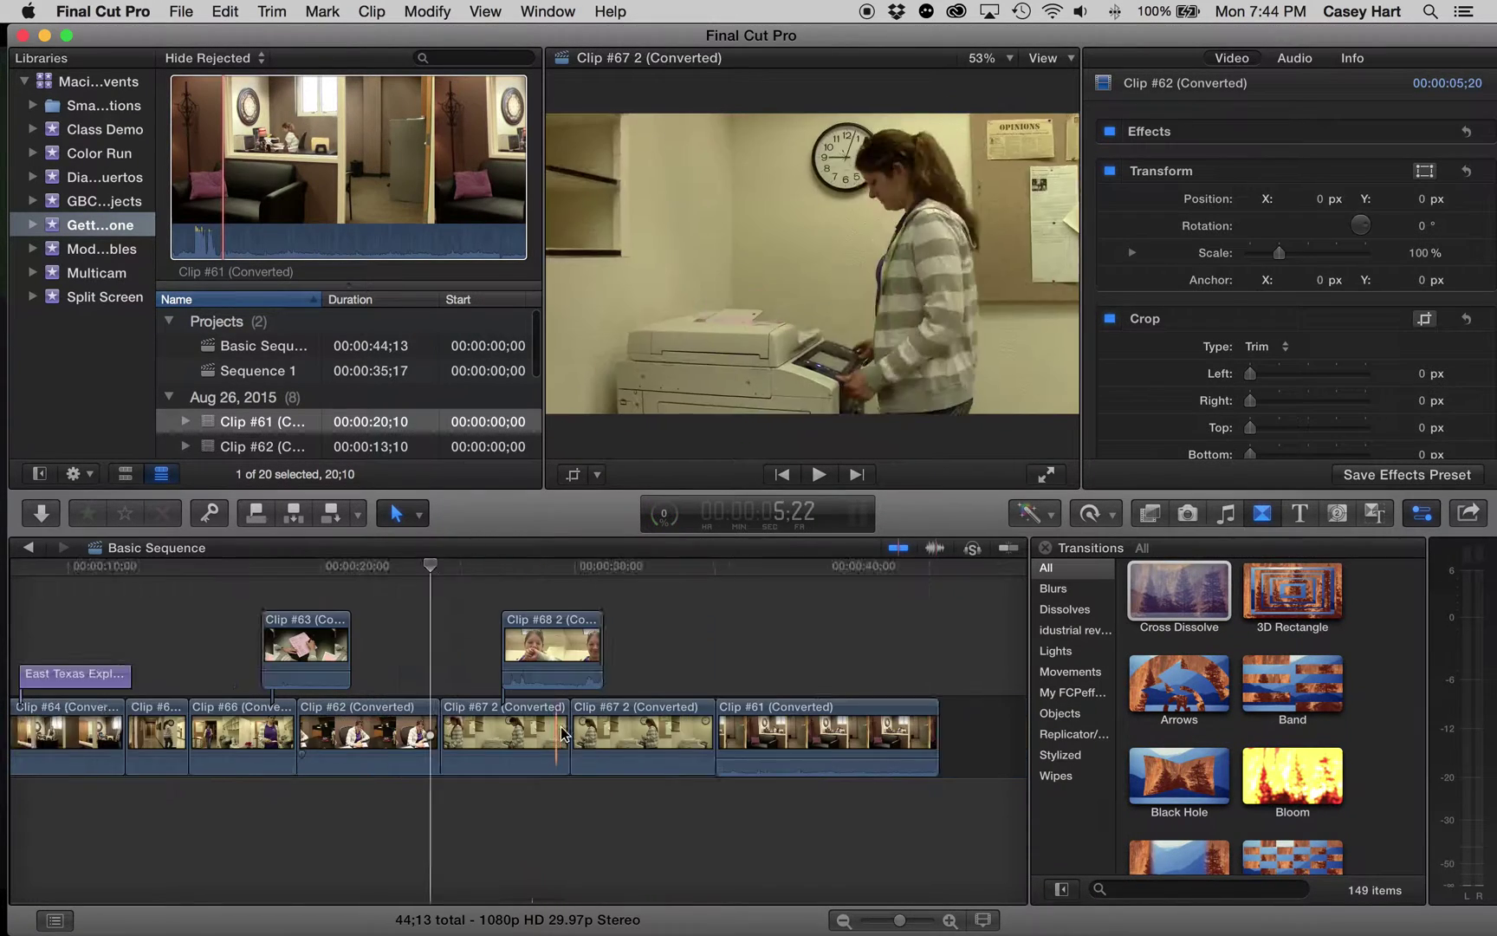
Append the full Clip #62 to the end of the Basic Sequence storyline.
scroll(561, 727, right, 10)
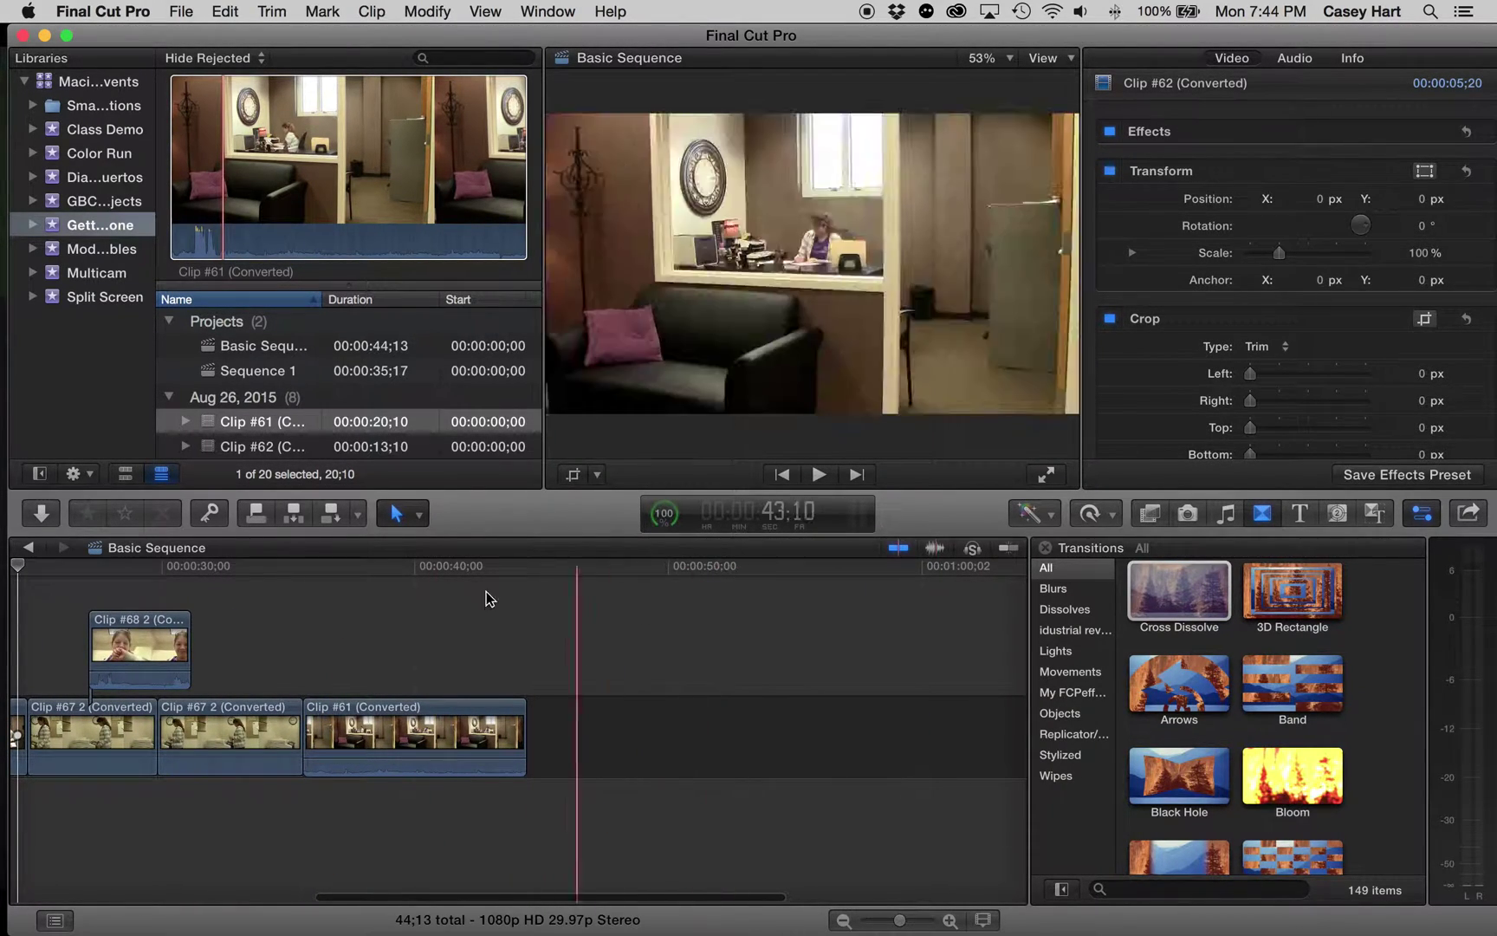
click(243, 446)
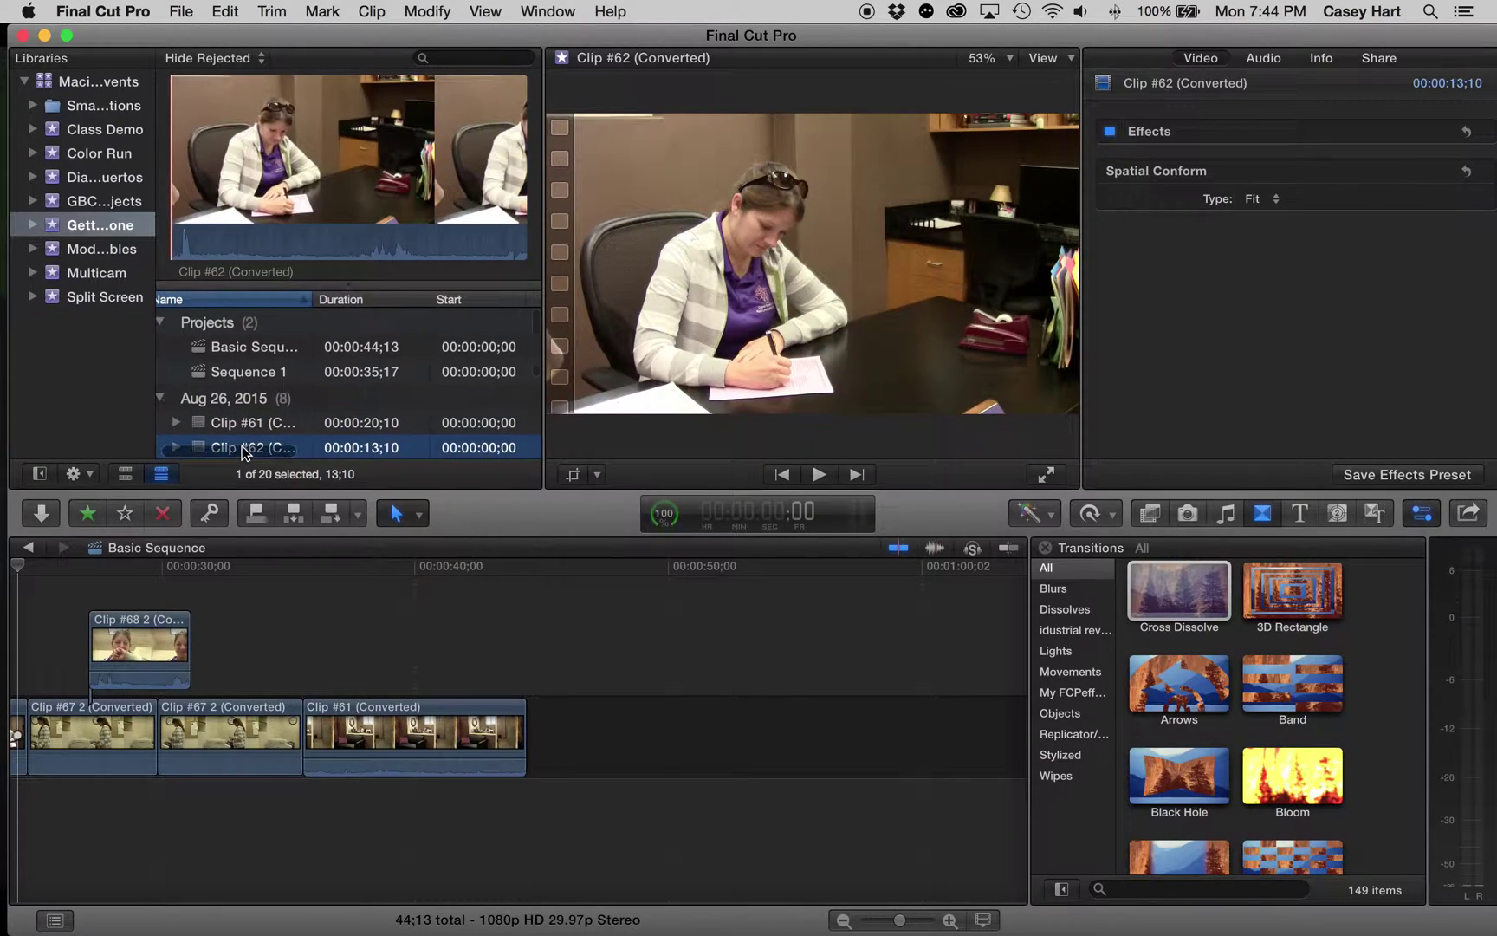
key(space)
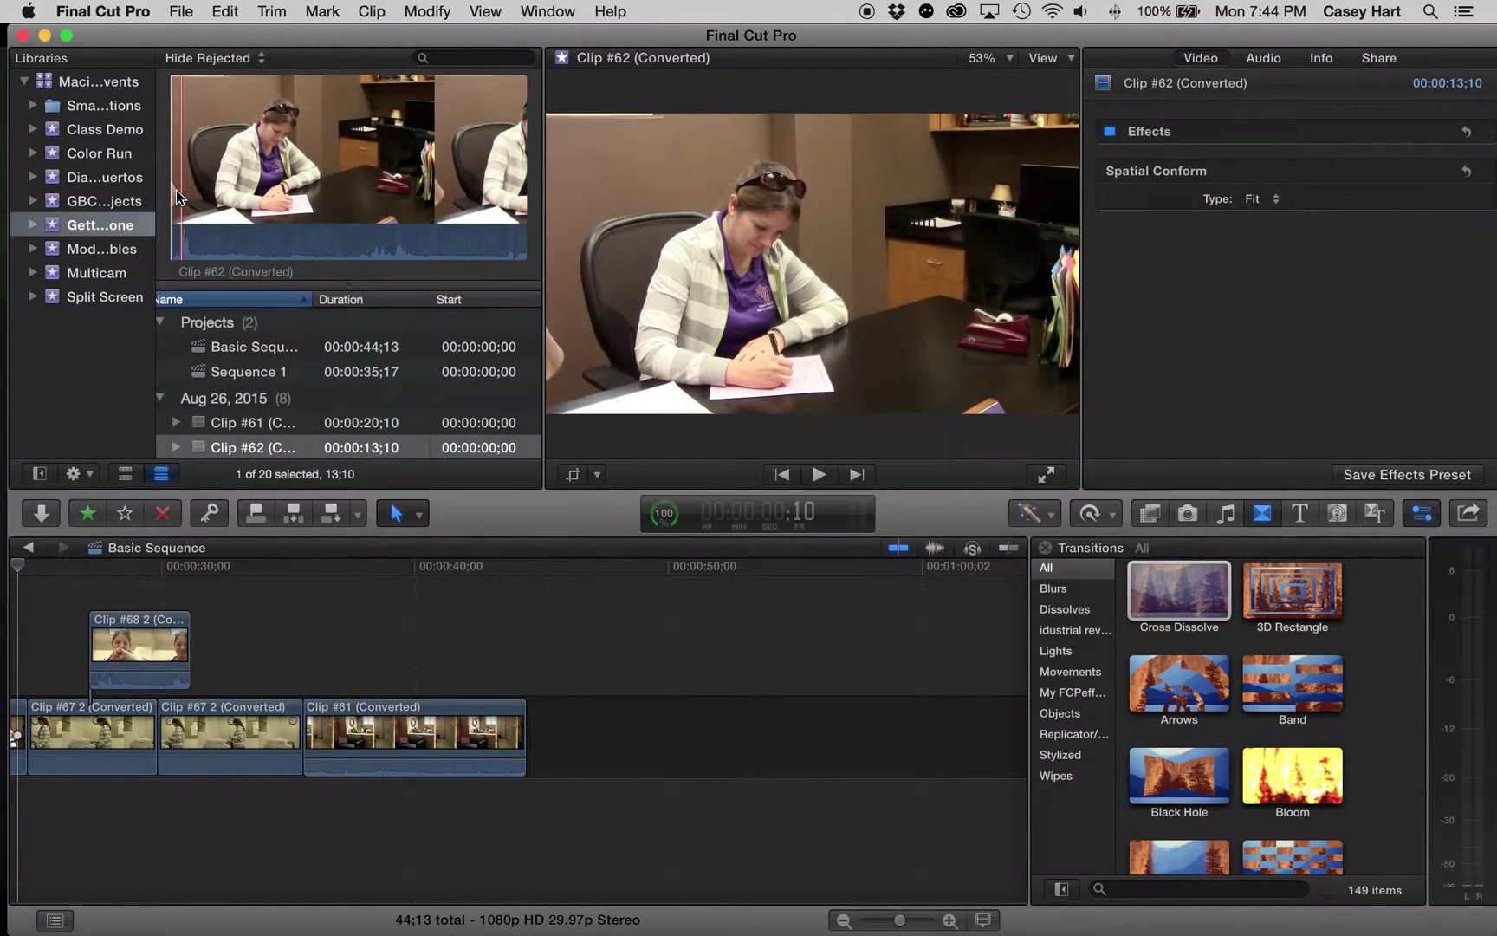
click(249, 170)
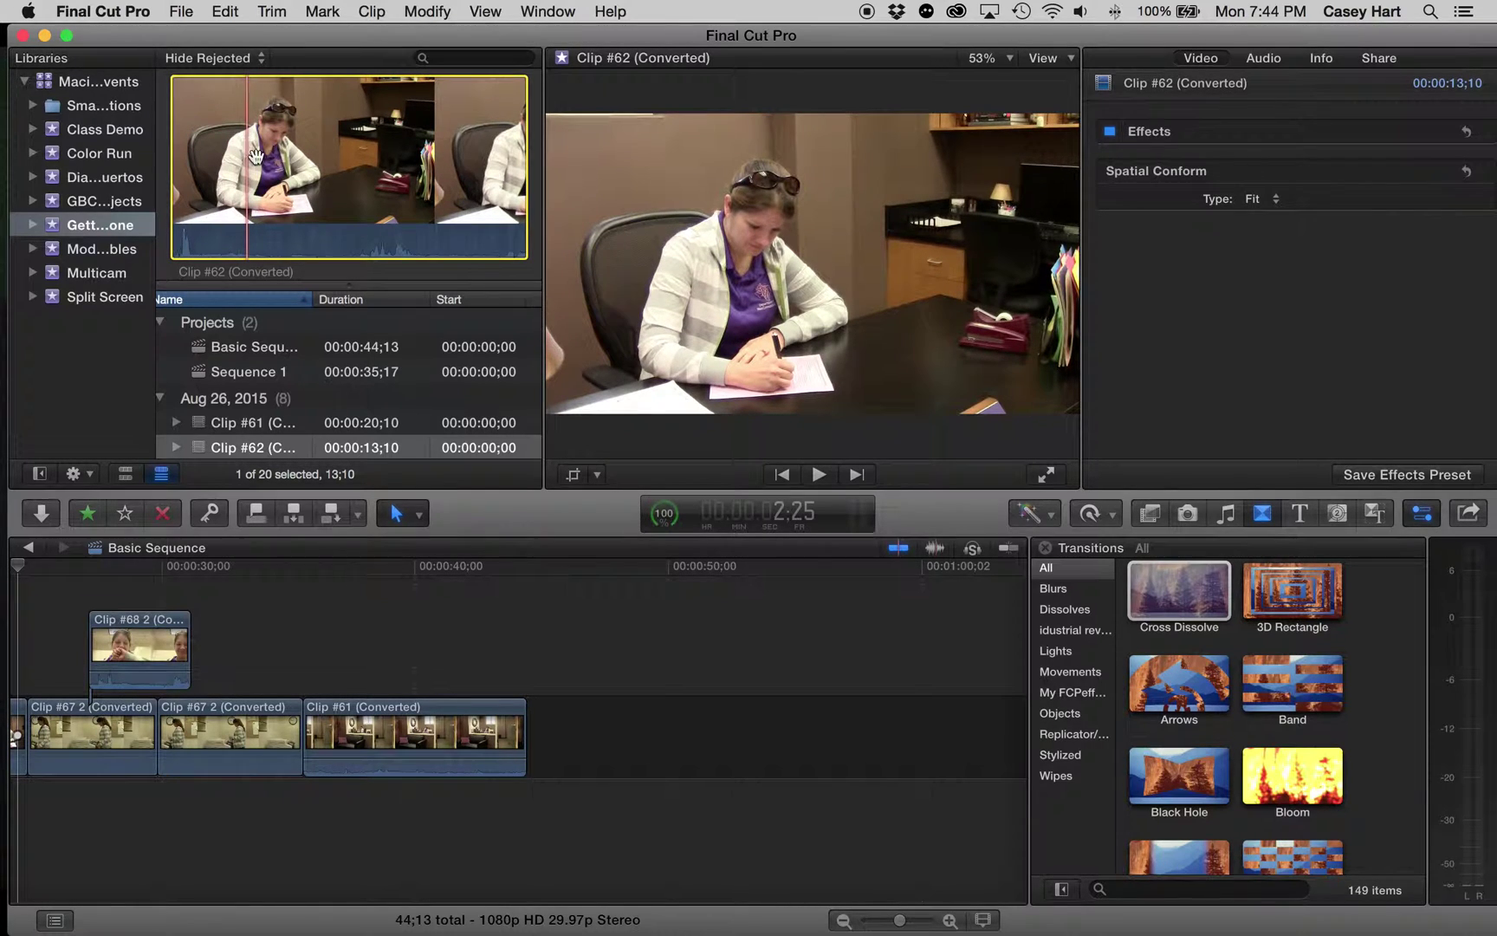
key(e)
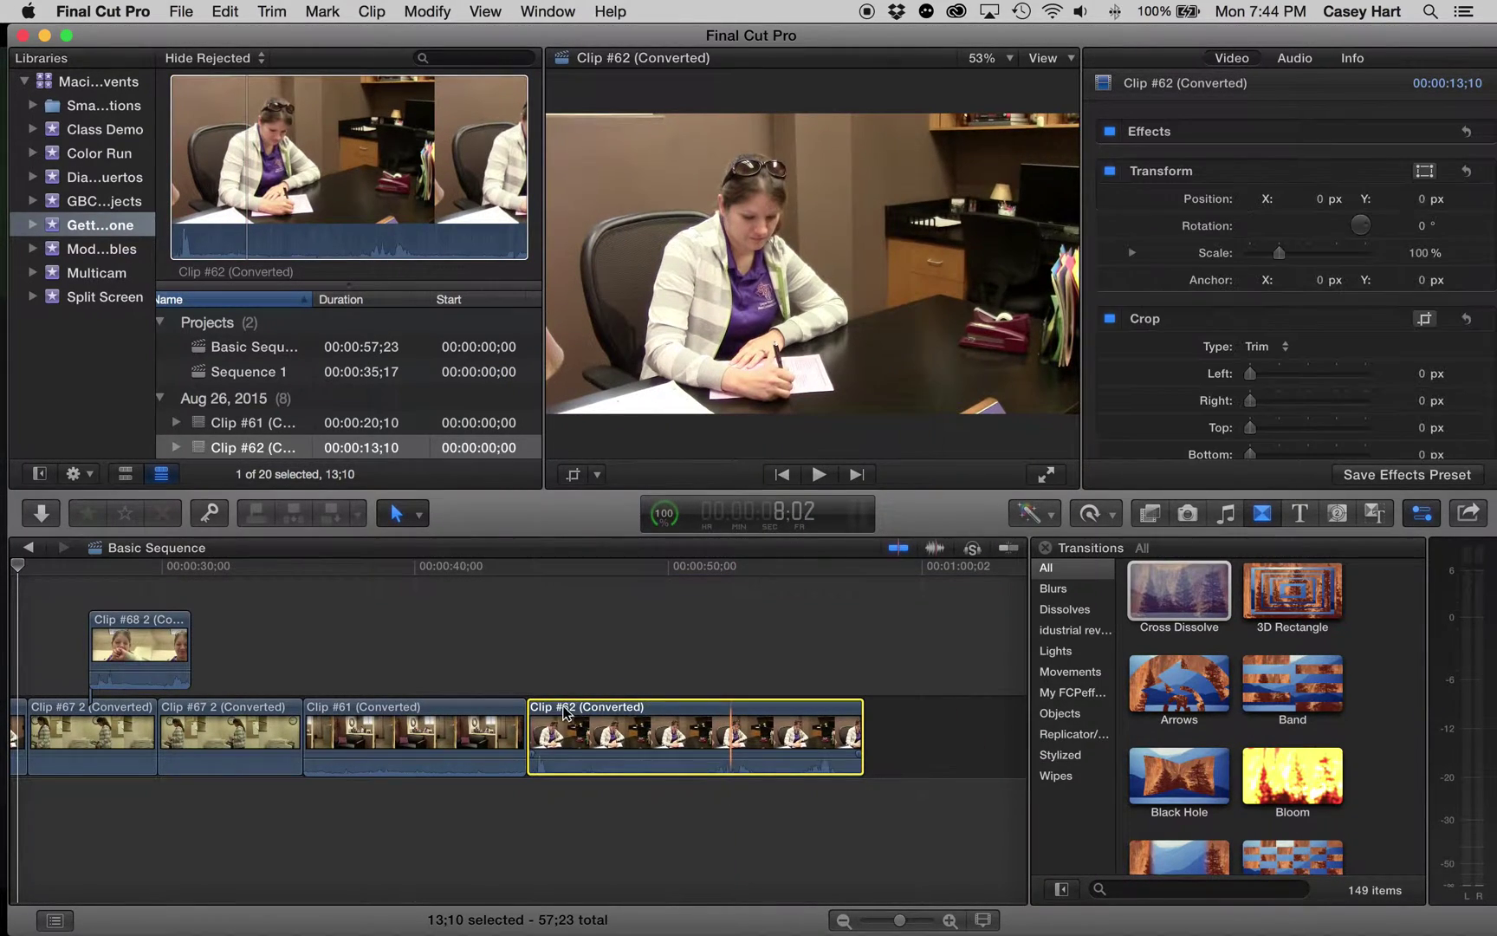
Select the full range of Clip #63 and append it after the newly added Clip #62 in the storyline.
key(space)
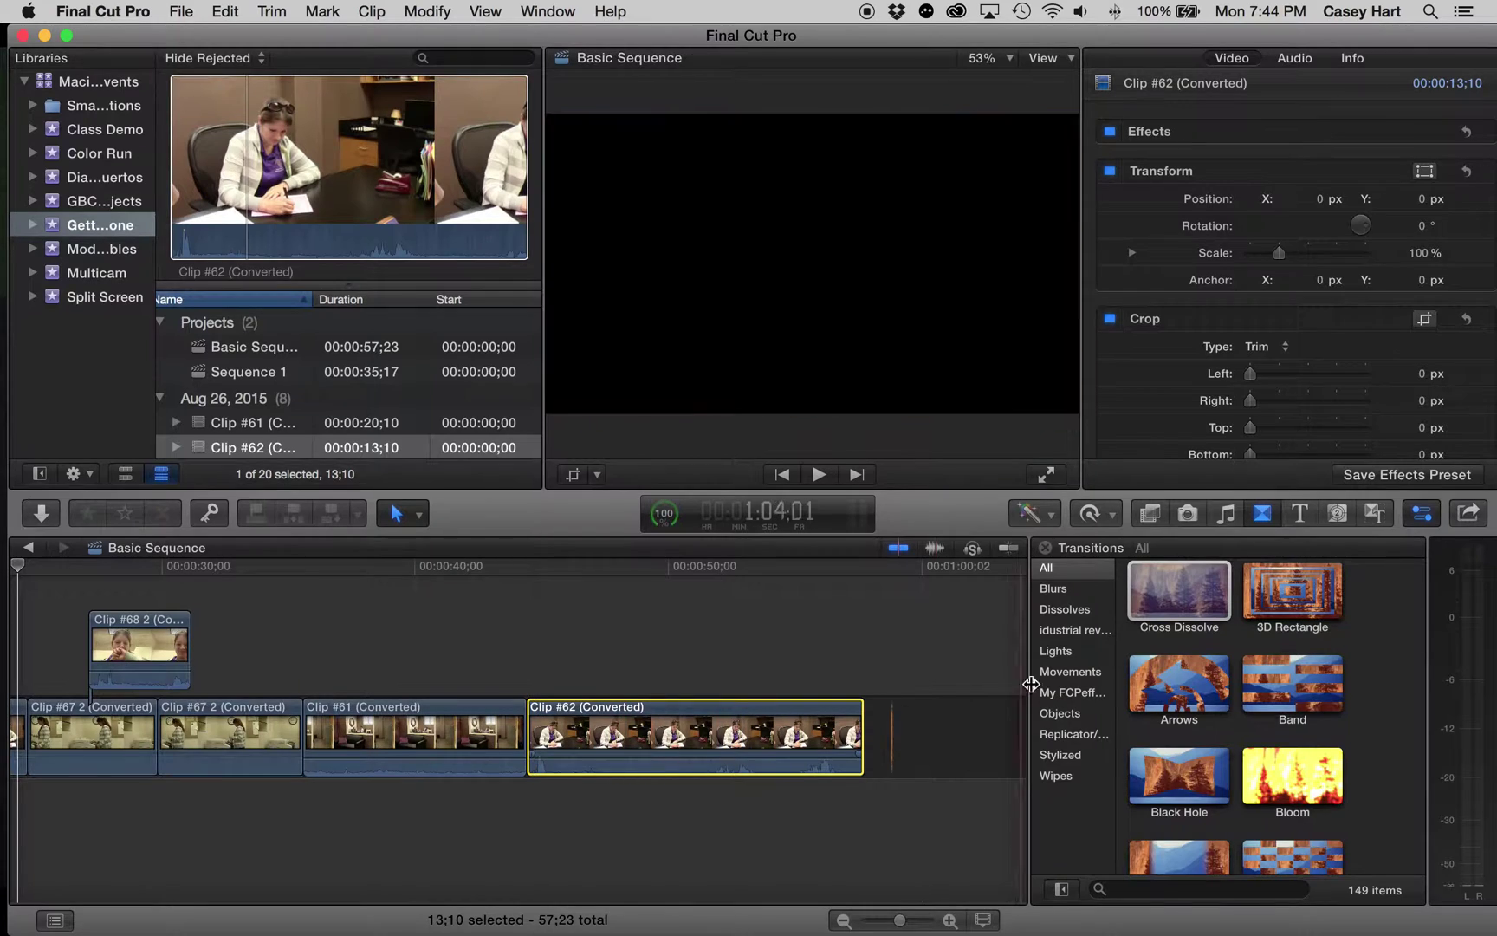
scroll(260, 431, down, 2)
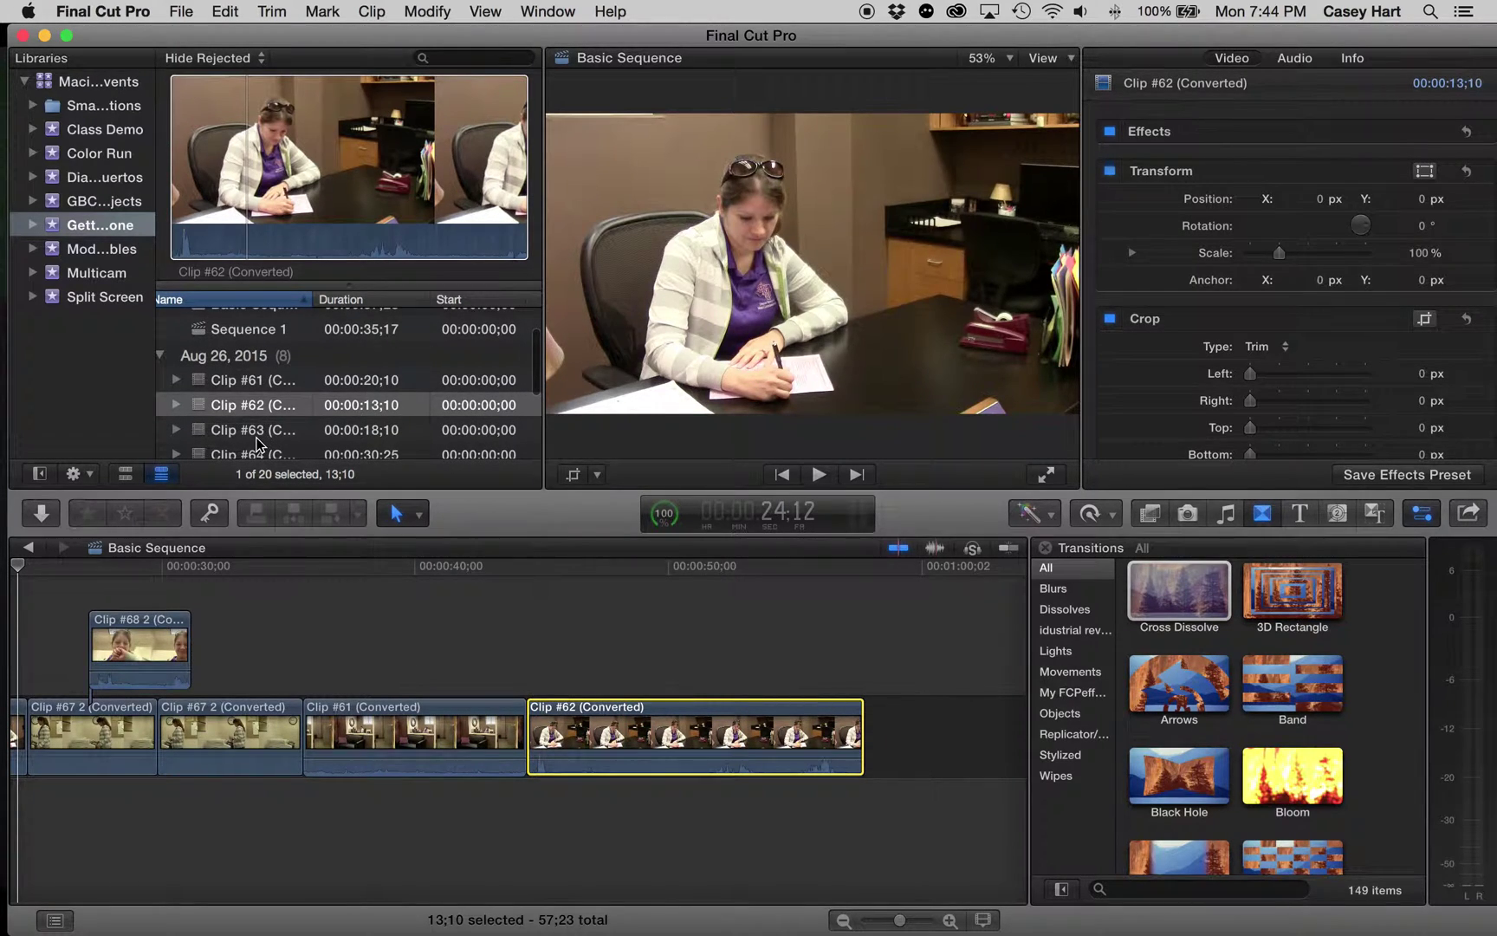
click(281, 429)
click(255, 253)
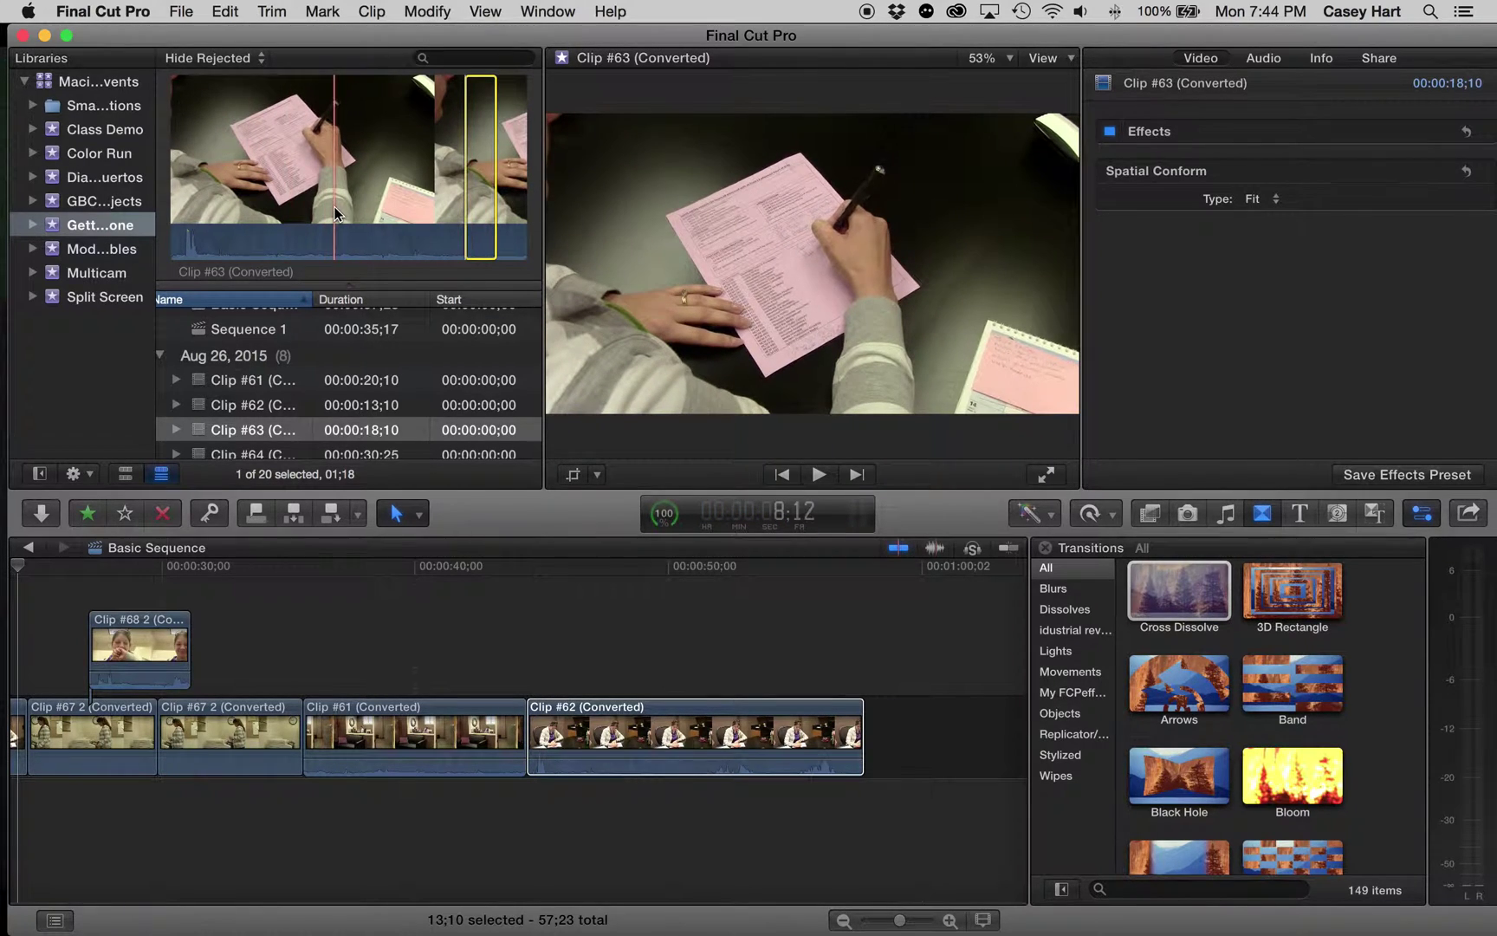
click(315, 193)
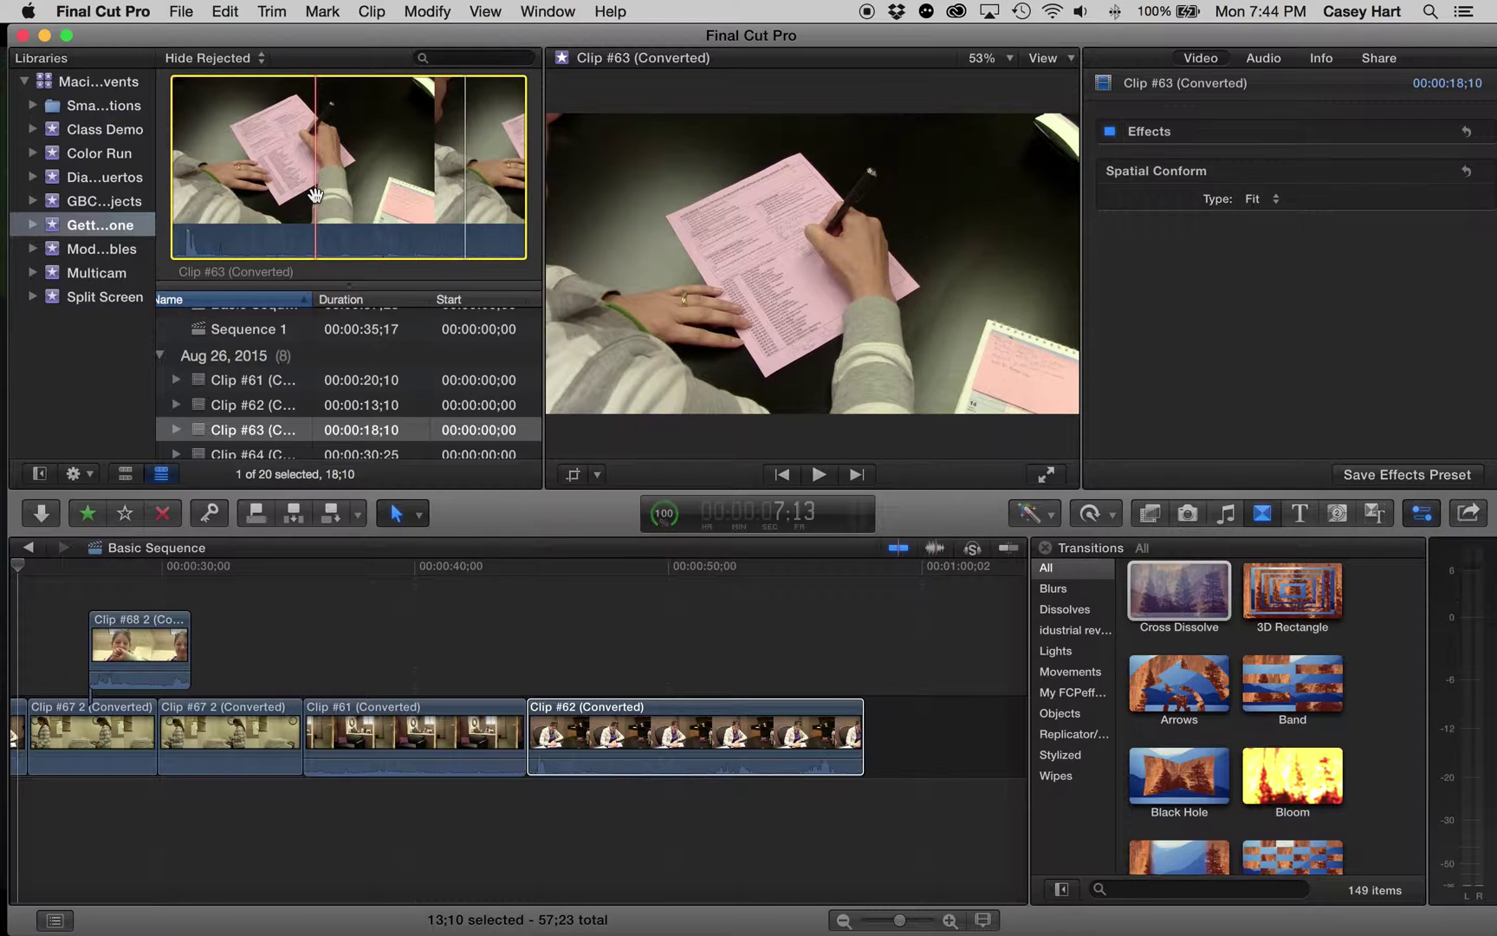
drag(940, 641, 962, 719)
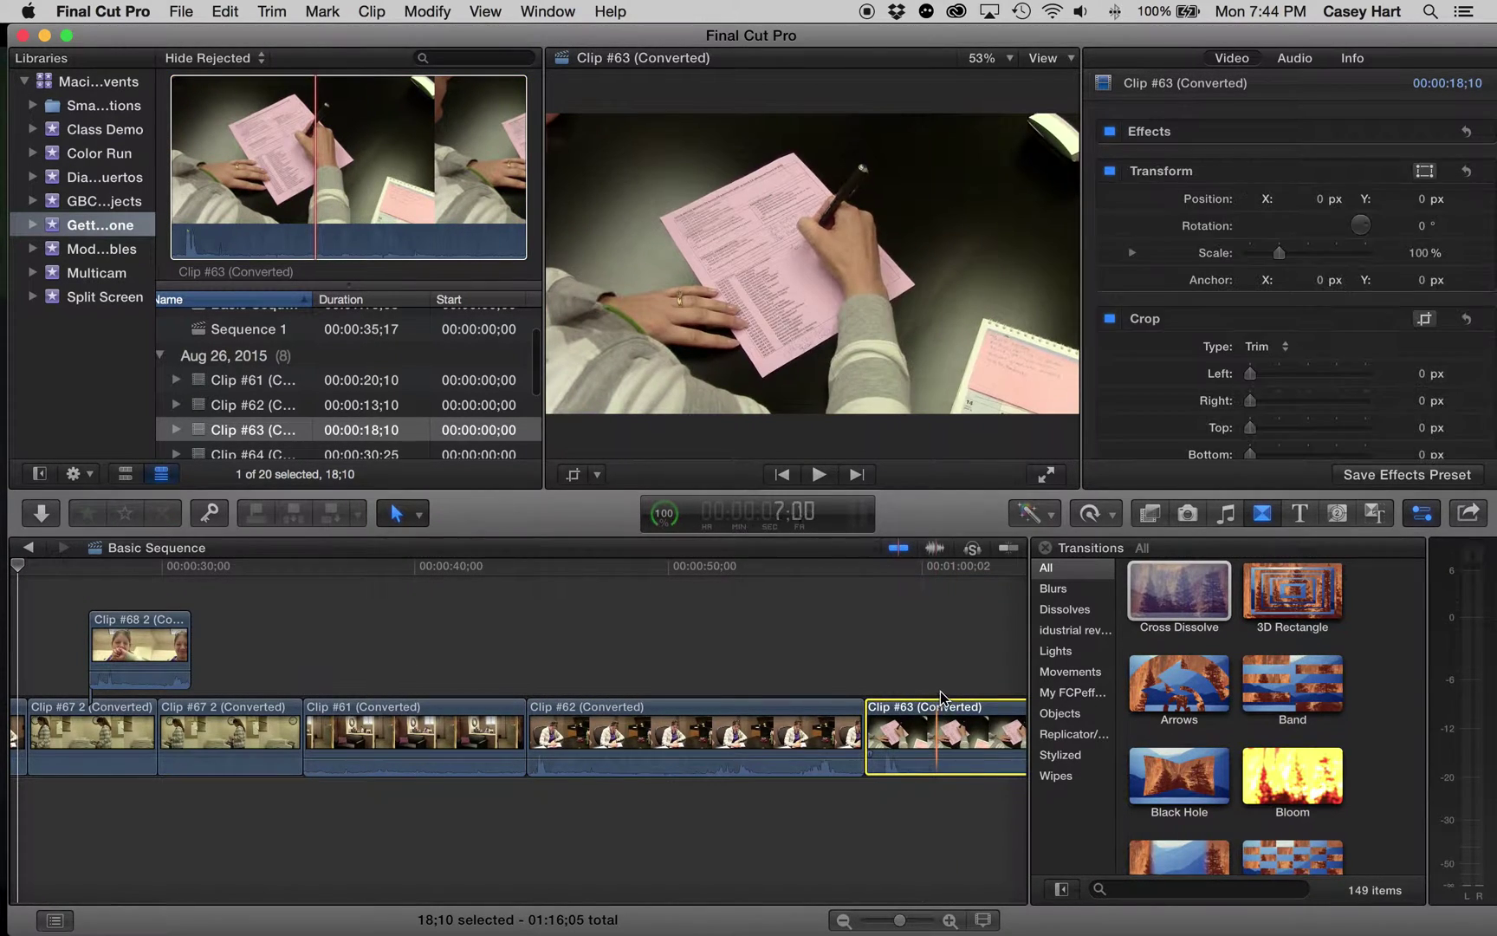
Shift the appended Clip #62 and Clip #63 together, leaving a gap of about 4 seconds after Clip #61.
scroll(808, 702, right, 3)
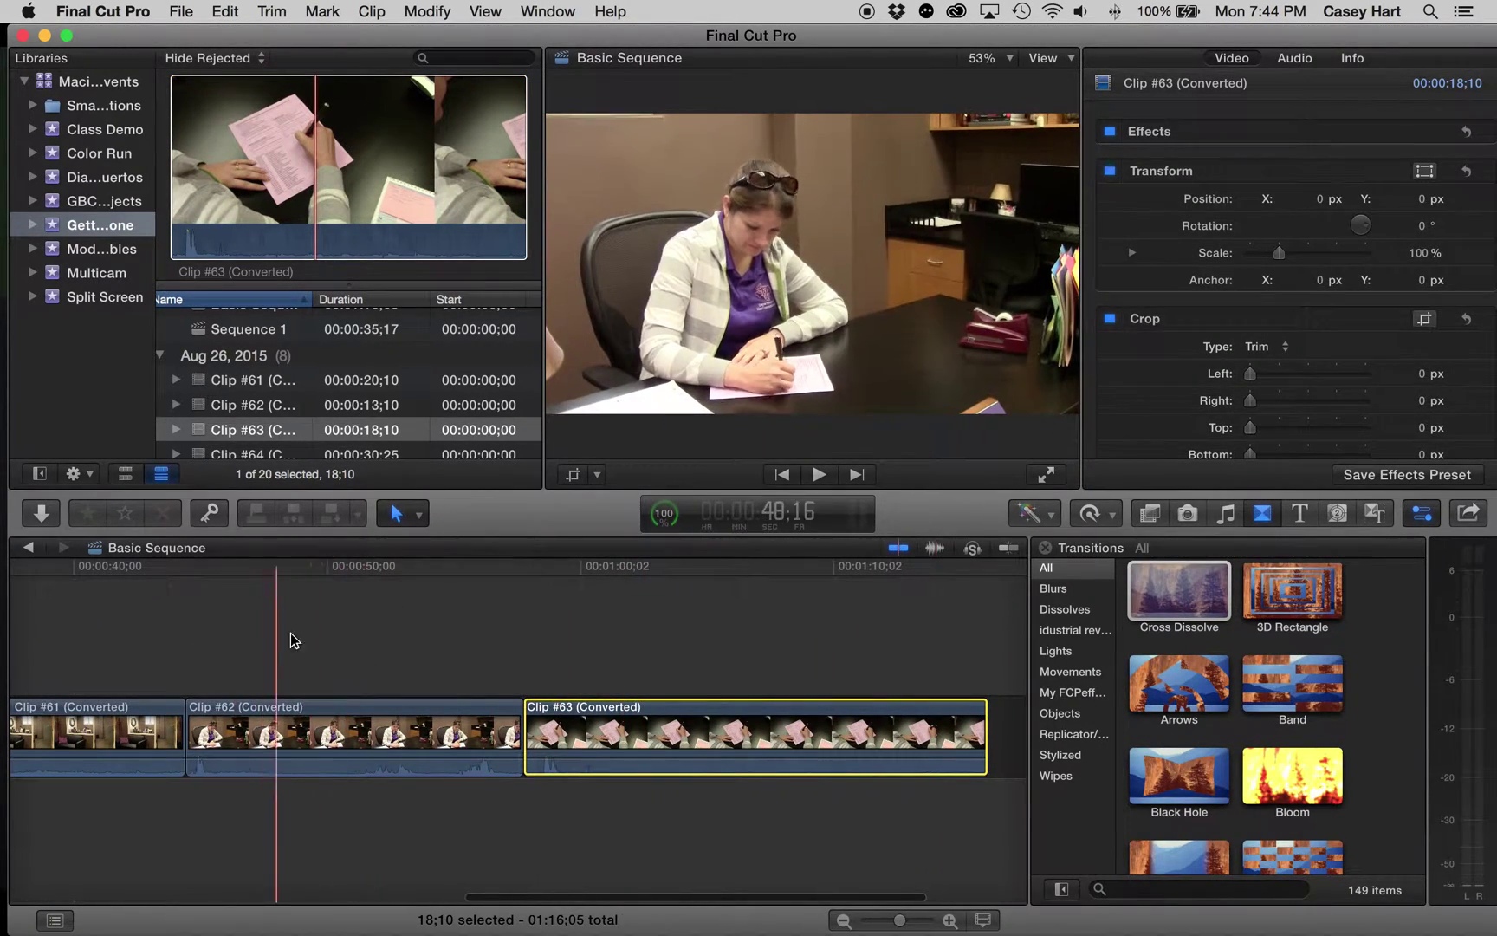
drag(321, 606, 612, 835)
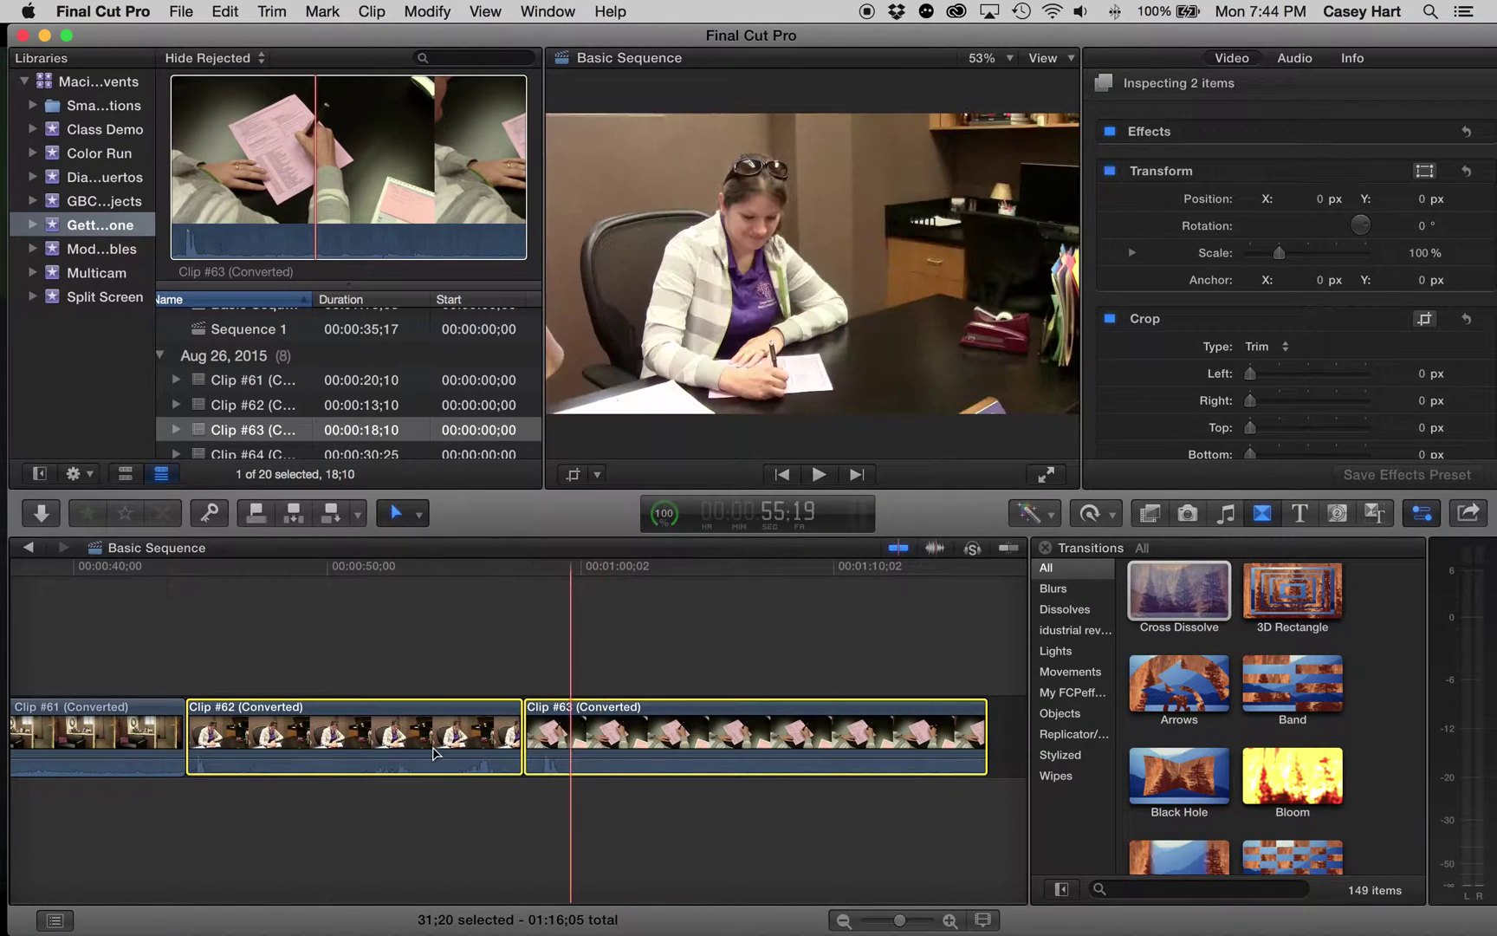
drag(433, 752, 536, 751)
click(642, 660)
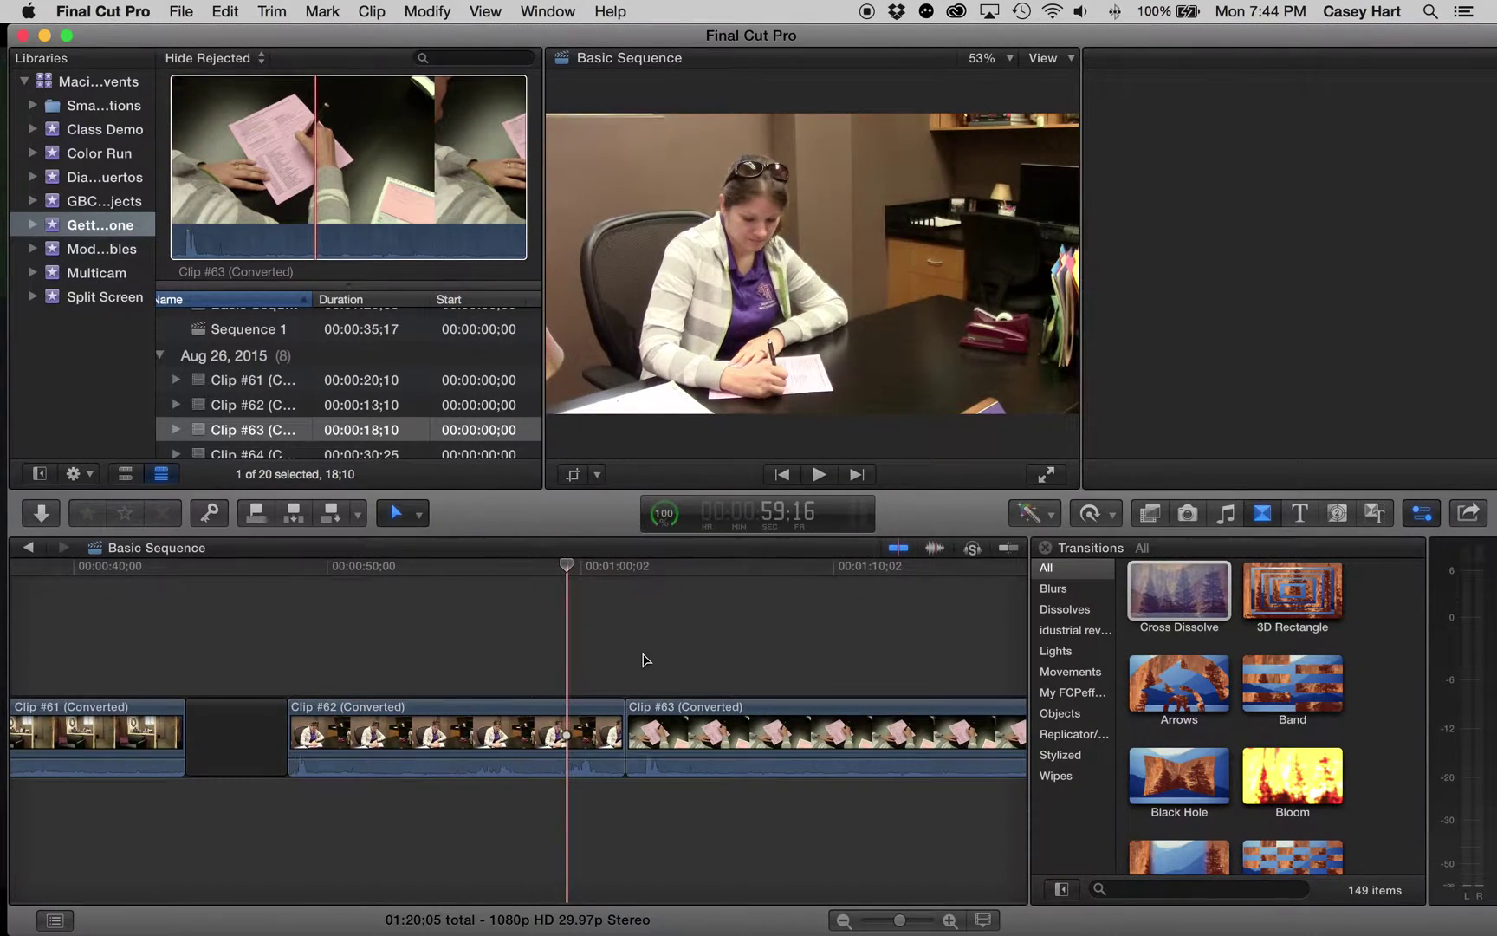
Try to add a Cross Dissolve at the cut between the full-length Clip #62 and Clip #63, and decline overlapping the media.
scroll(643, 660, right, 4)
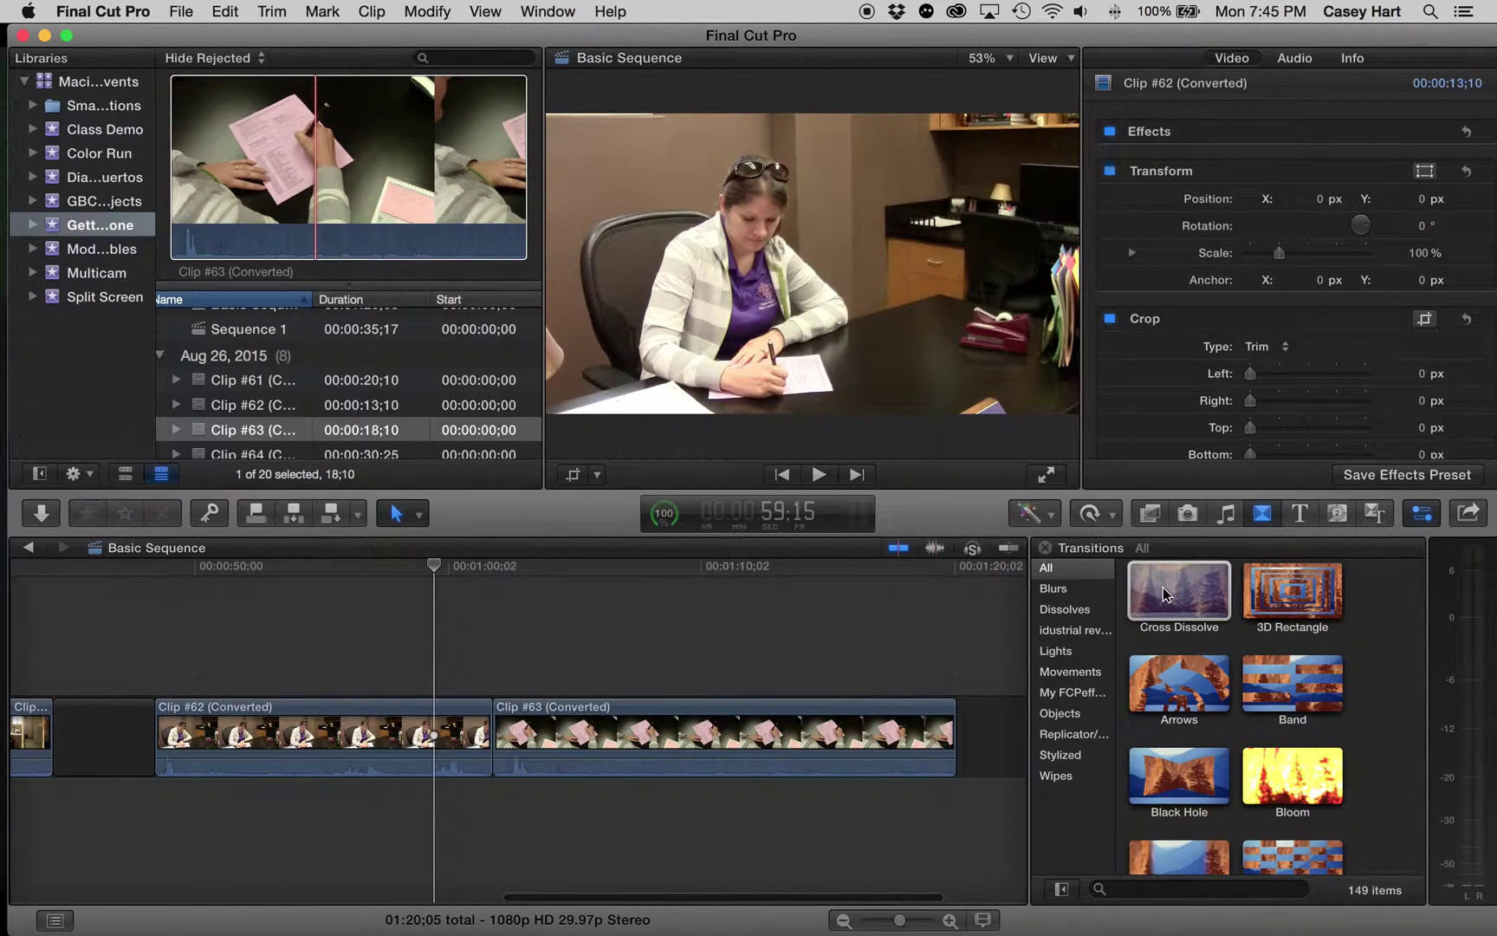
click(1180, 579)
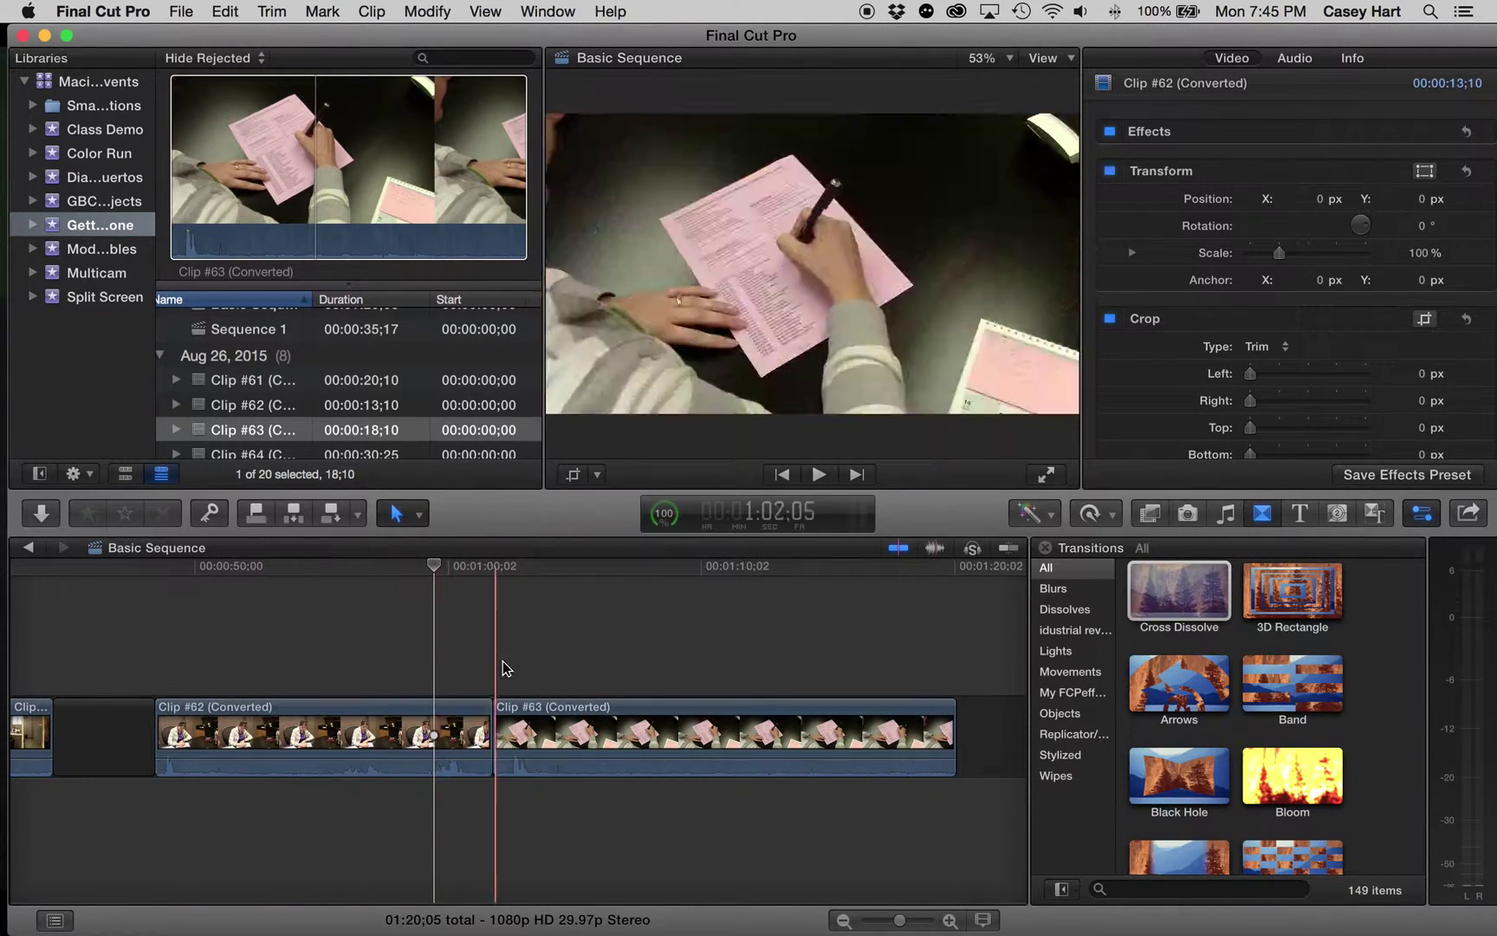
drag(1192, 596, 1083, 633)
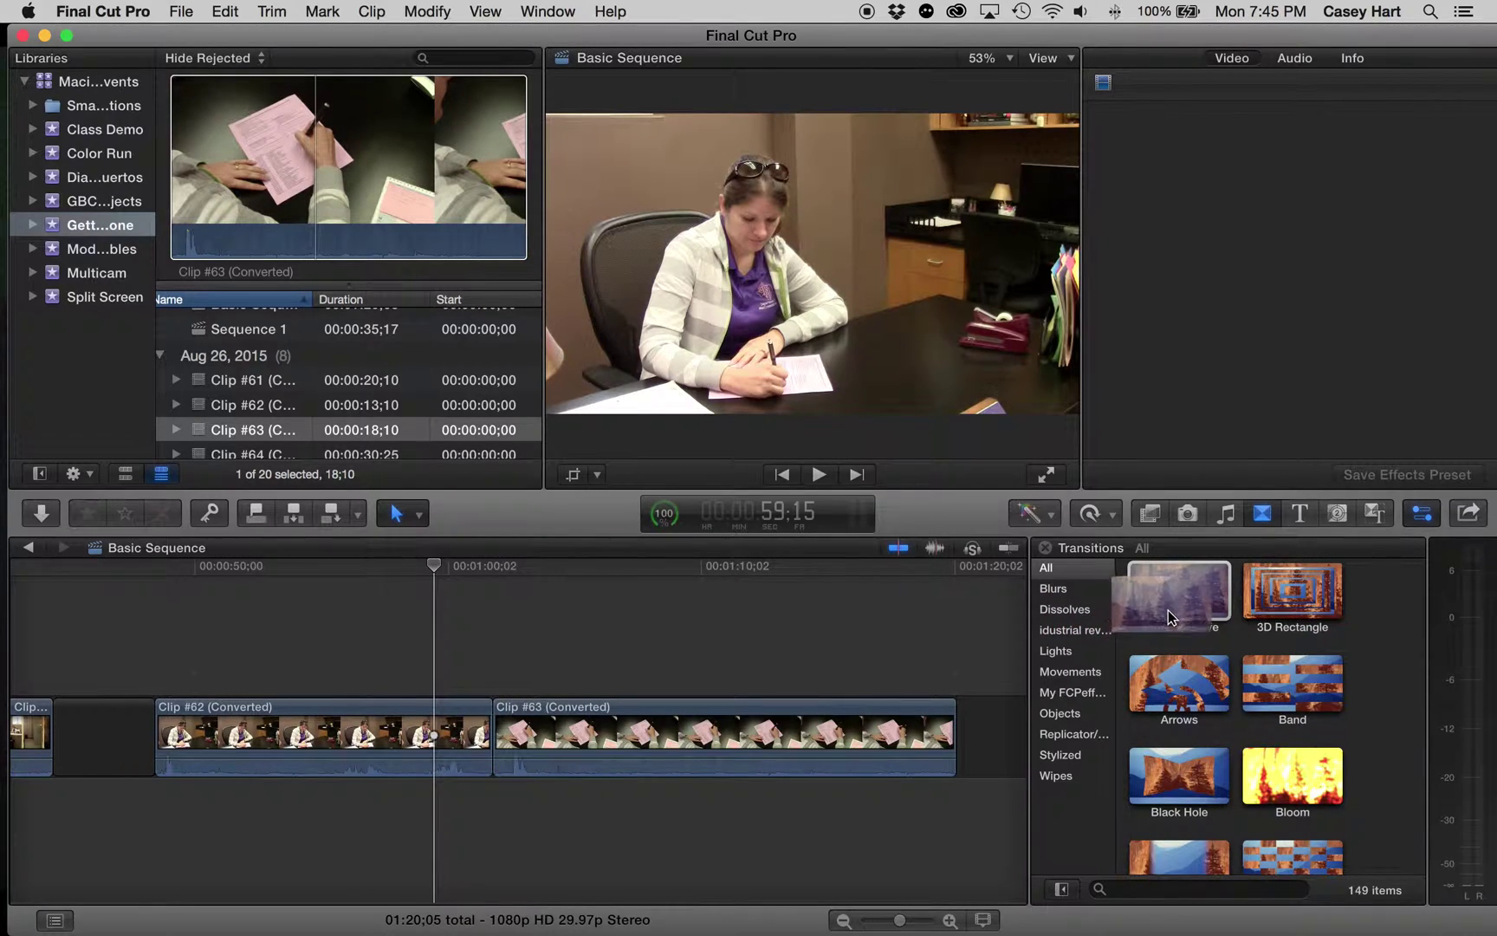
scroll(576, 715, left, 5)
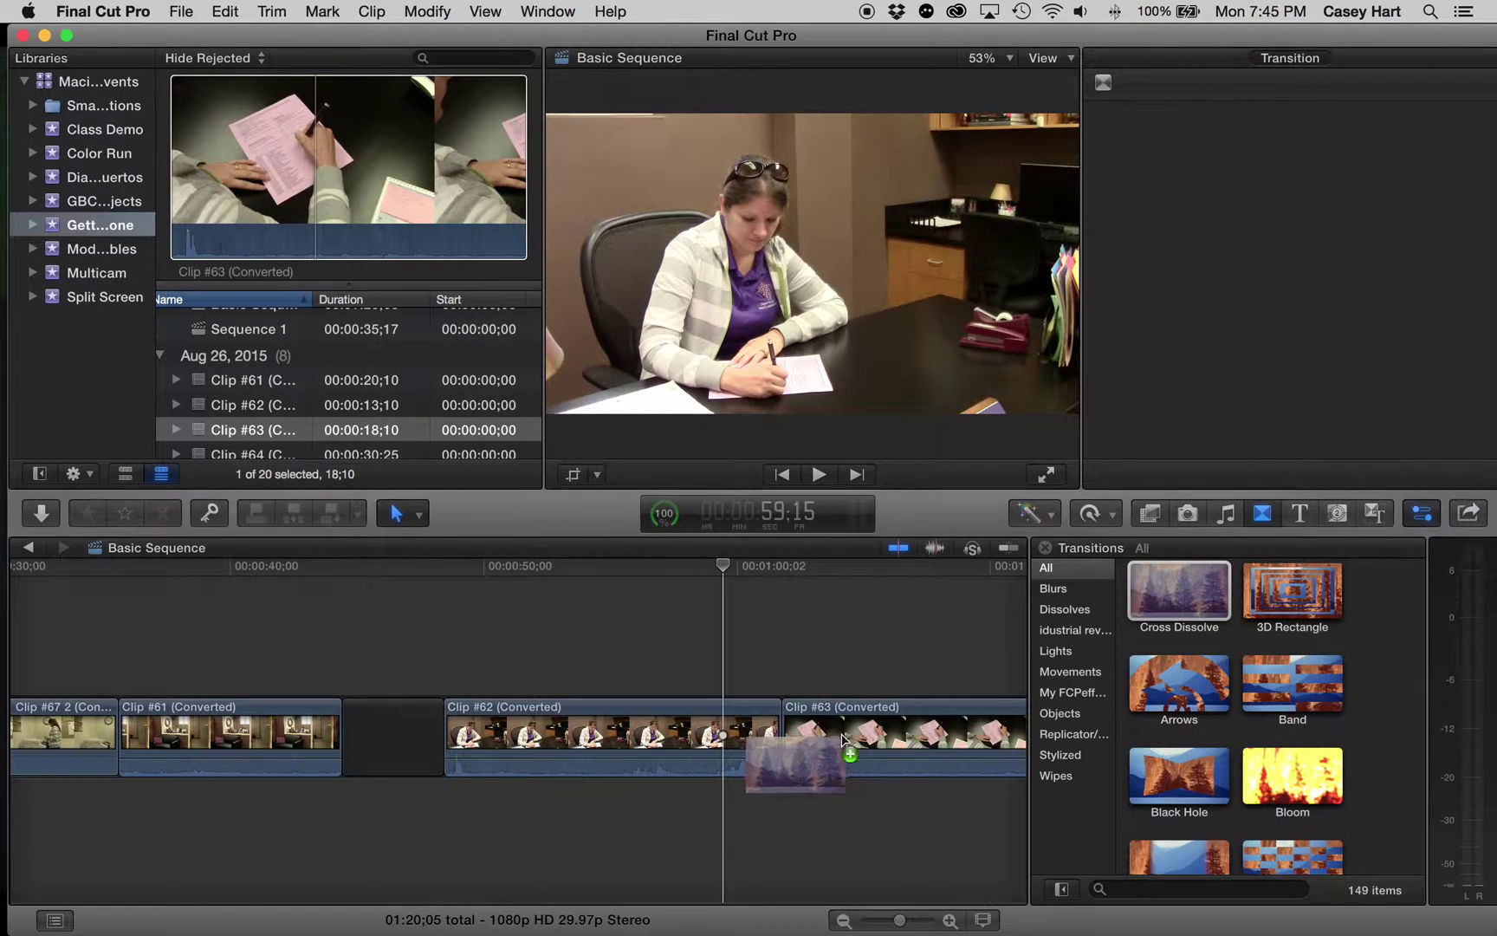
drag(1185, 596, 781, 739)
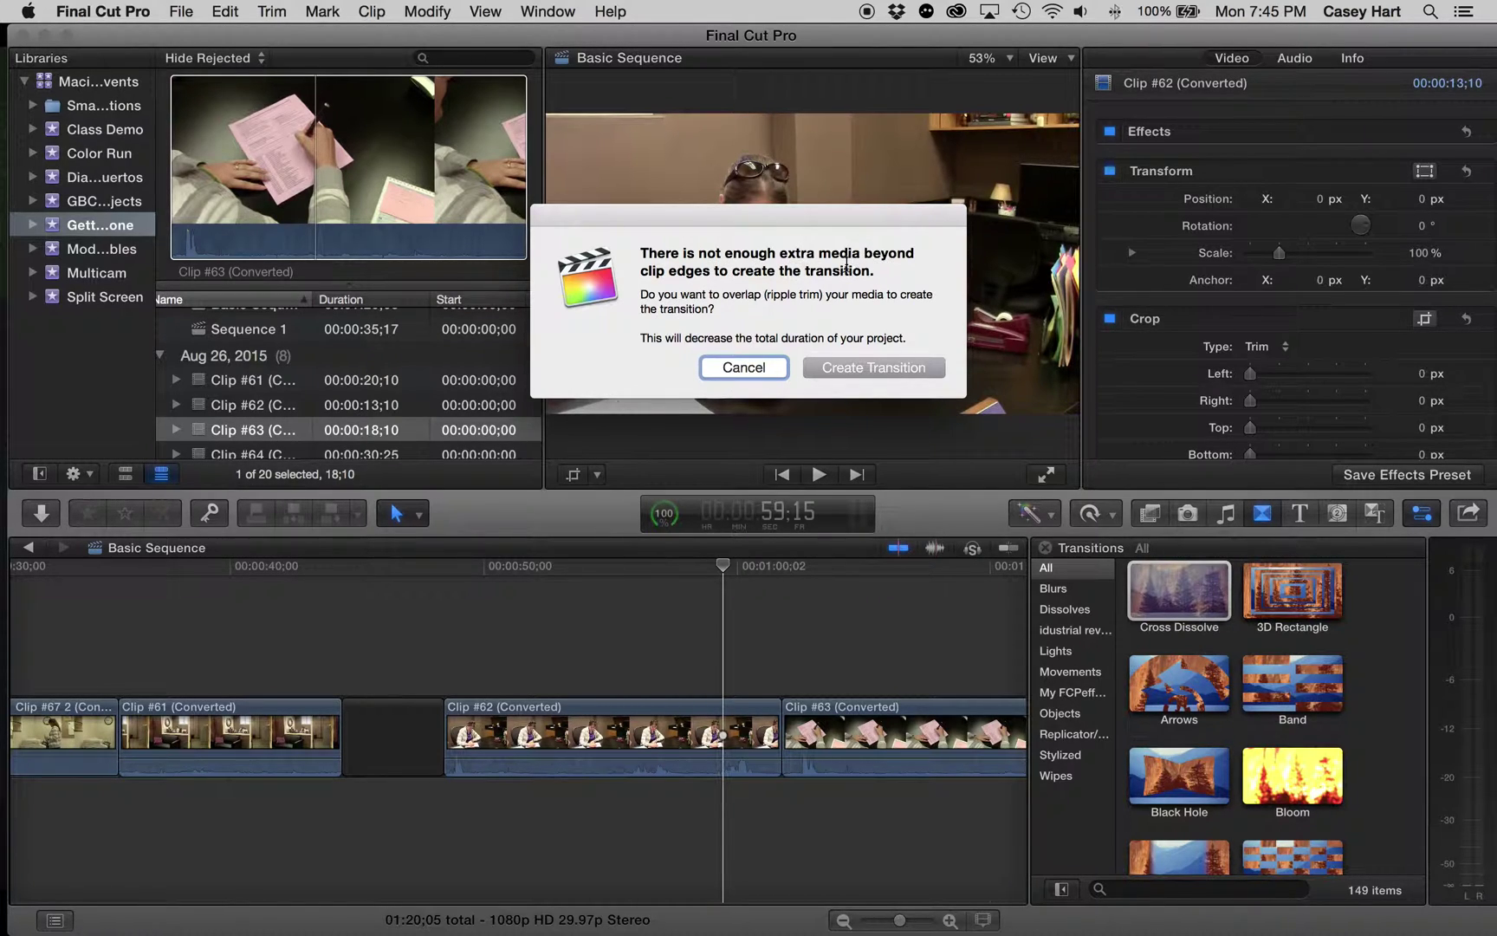
drag(876, 274, 663, 253)
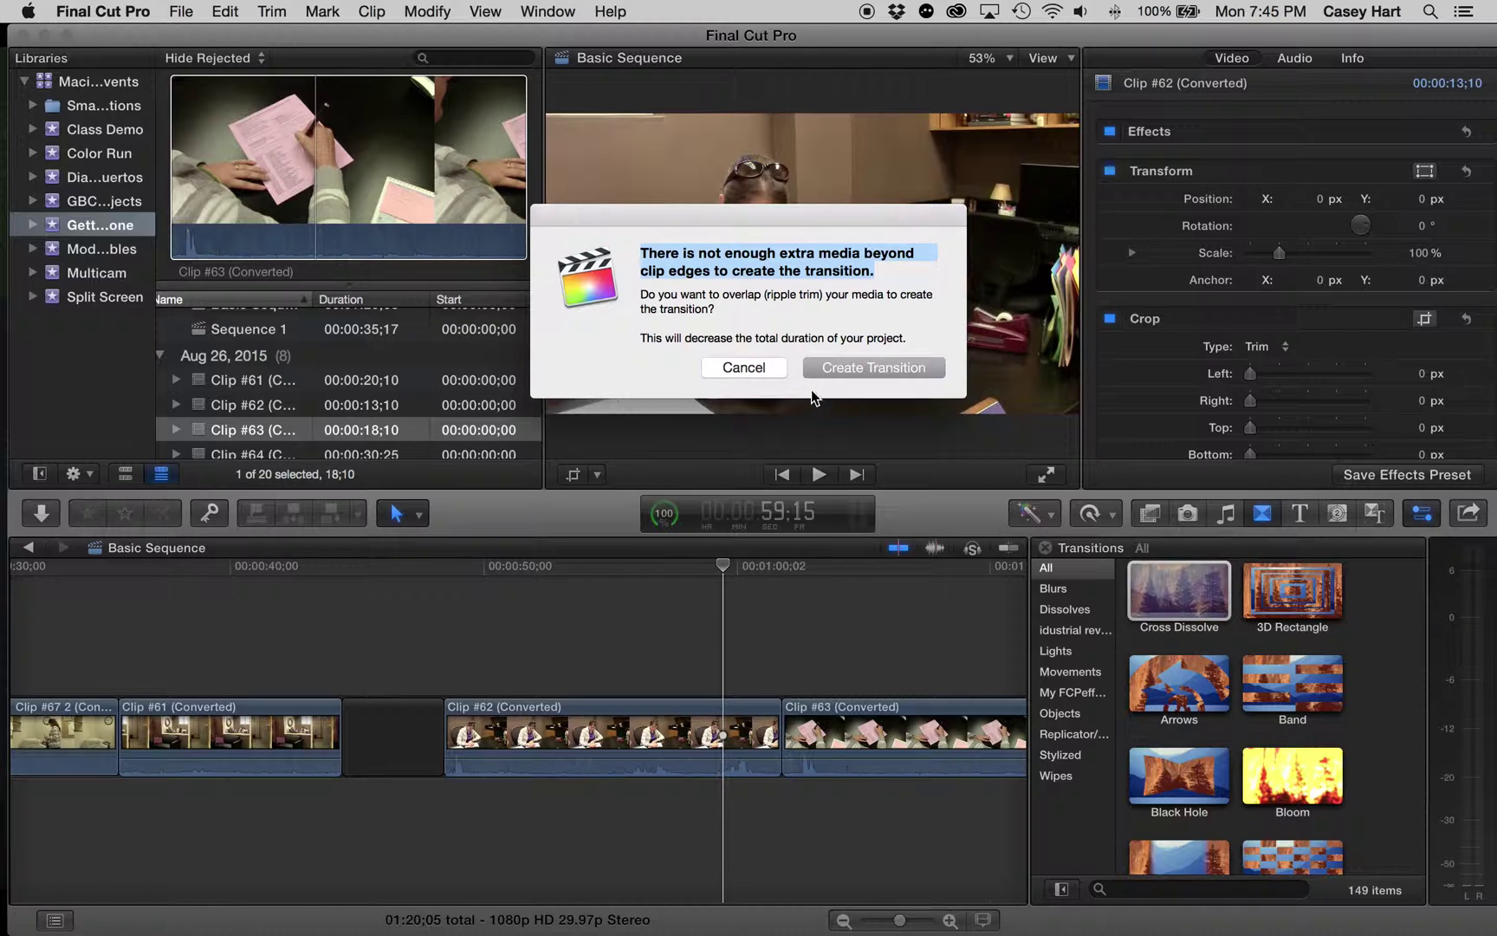
click(742, 367)
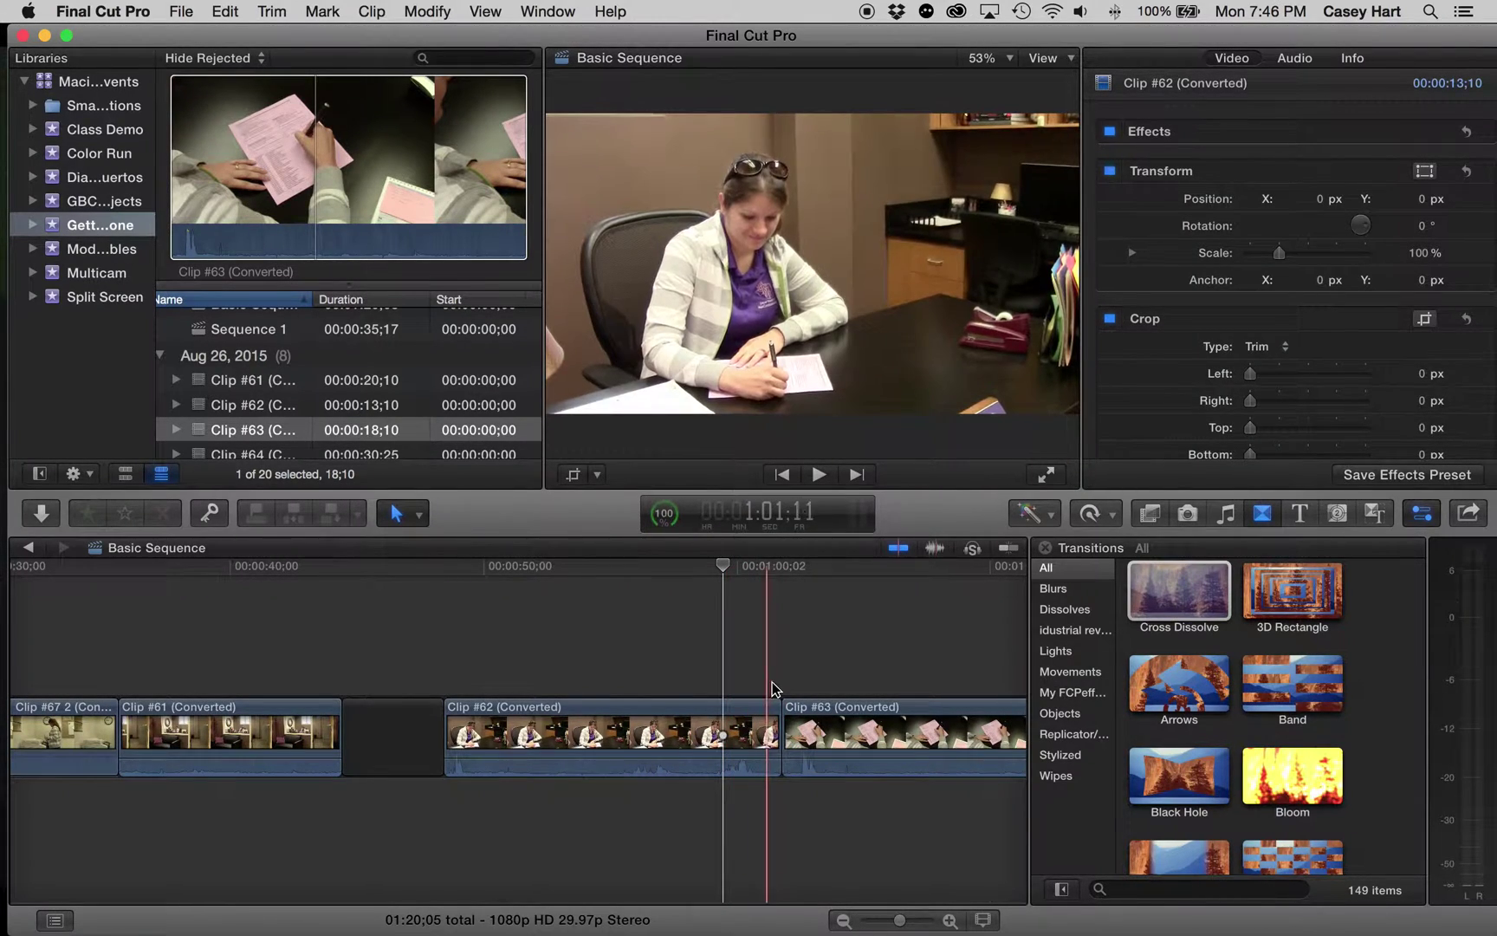
Examine the adjoining edges of Clip #62 and Clip #63 at their cut, selecting each clip in turn.
click(818, 726)
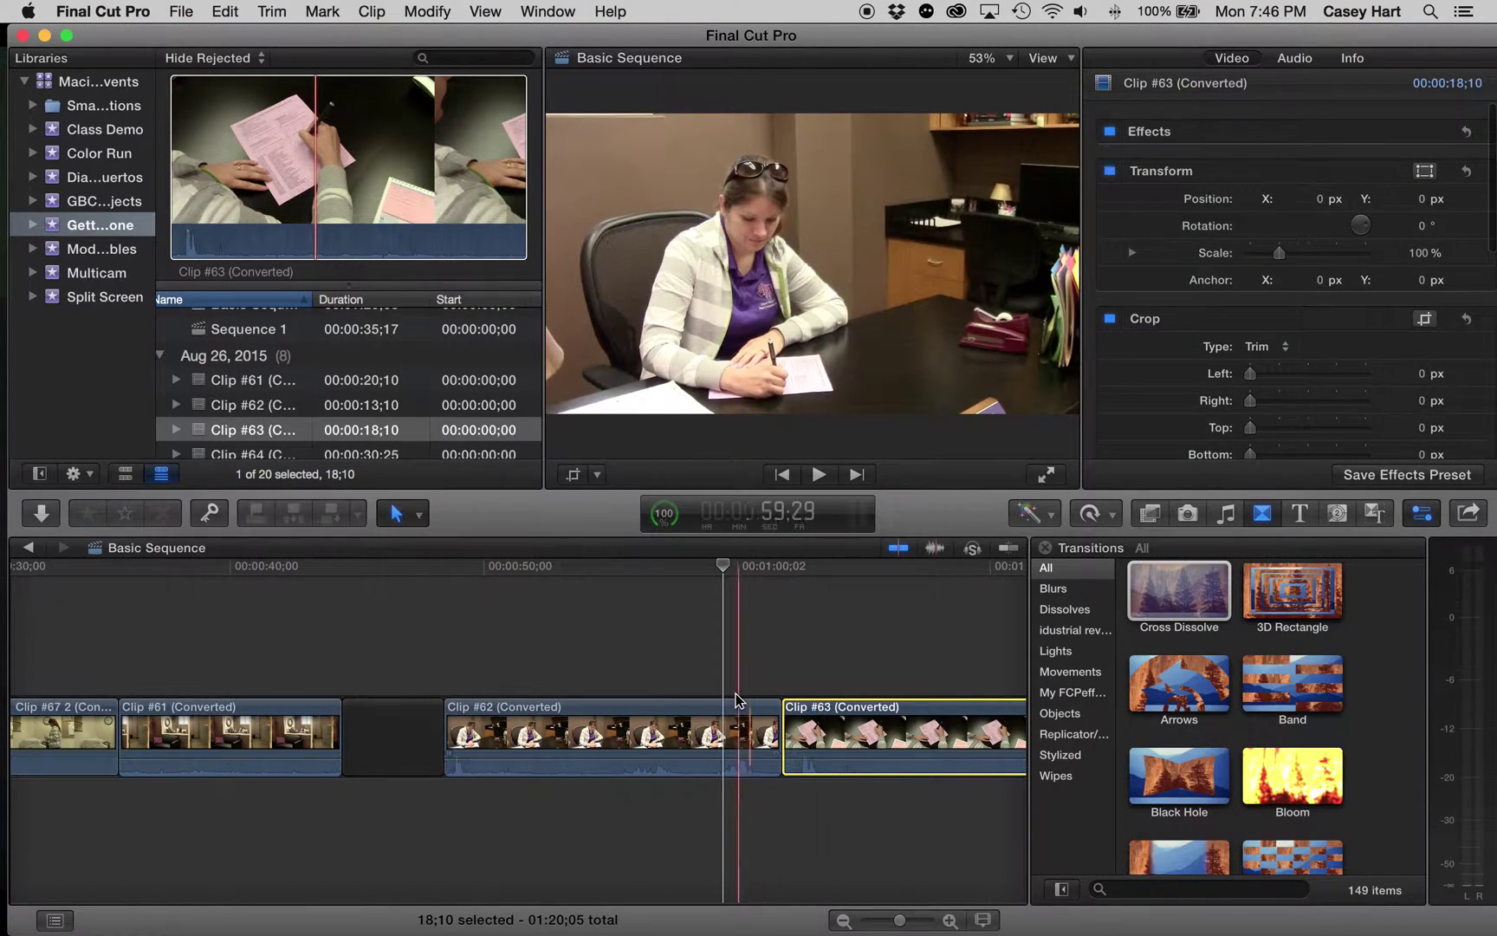
click(754, 713)
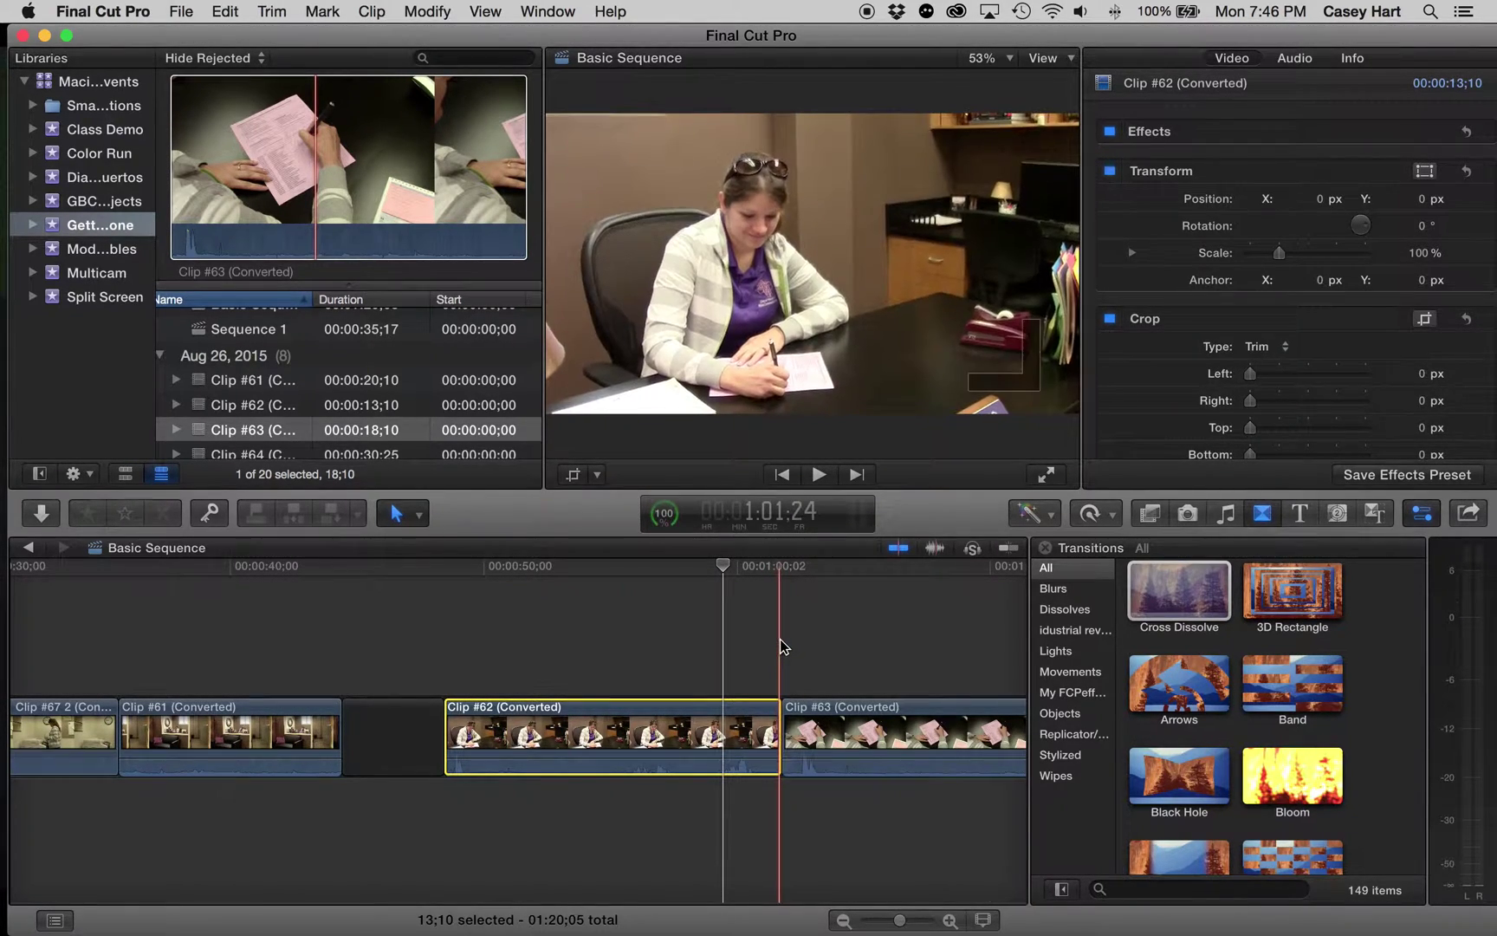
click(804, 718)
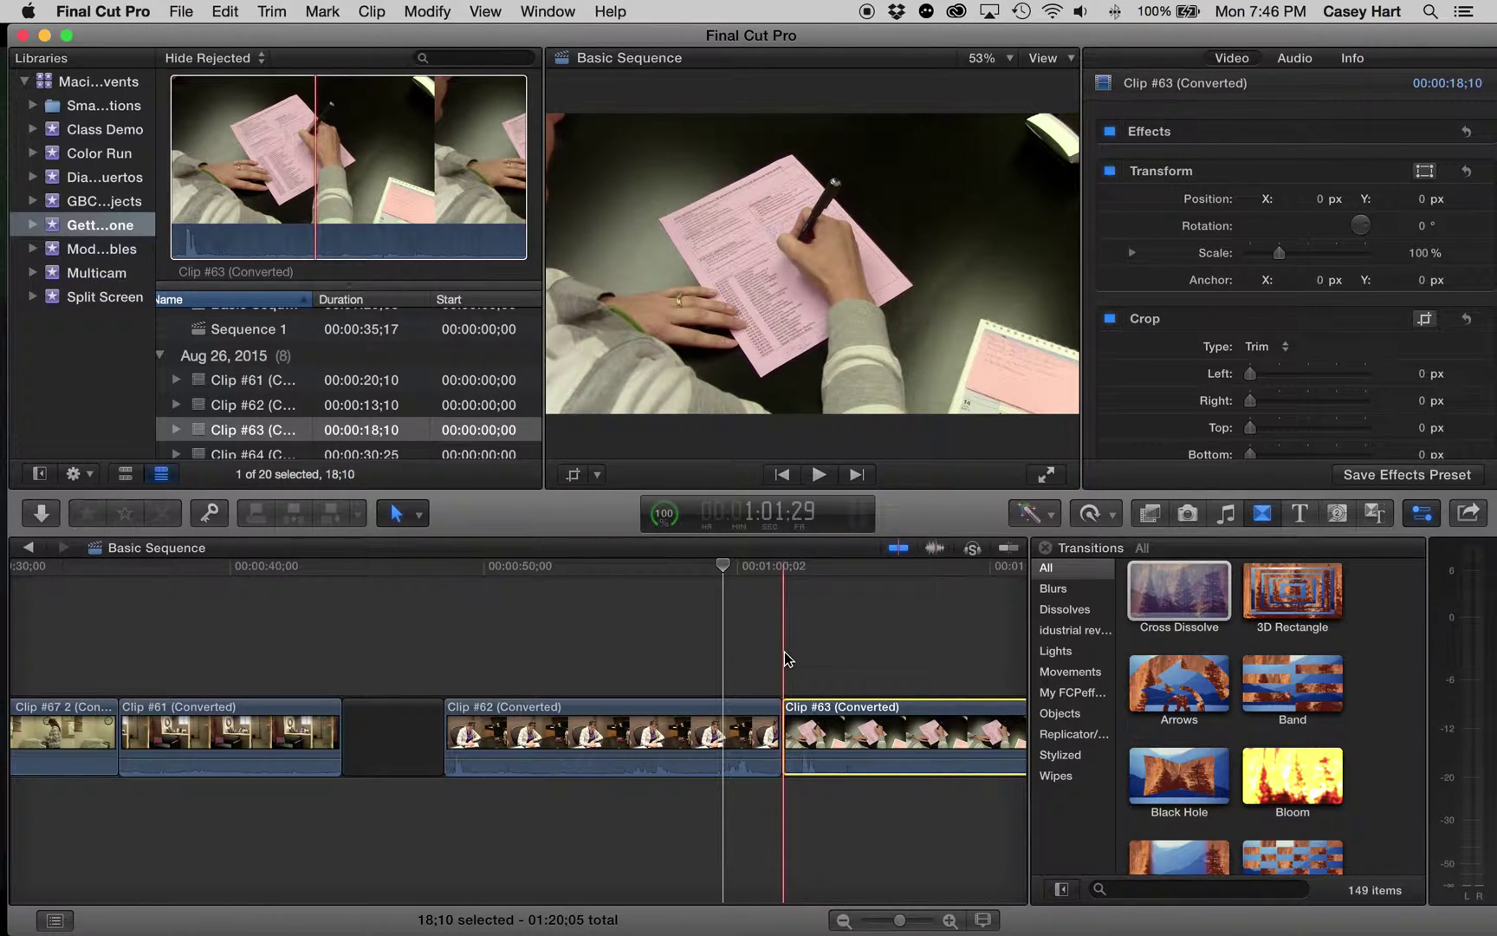
click(782, 652)
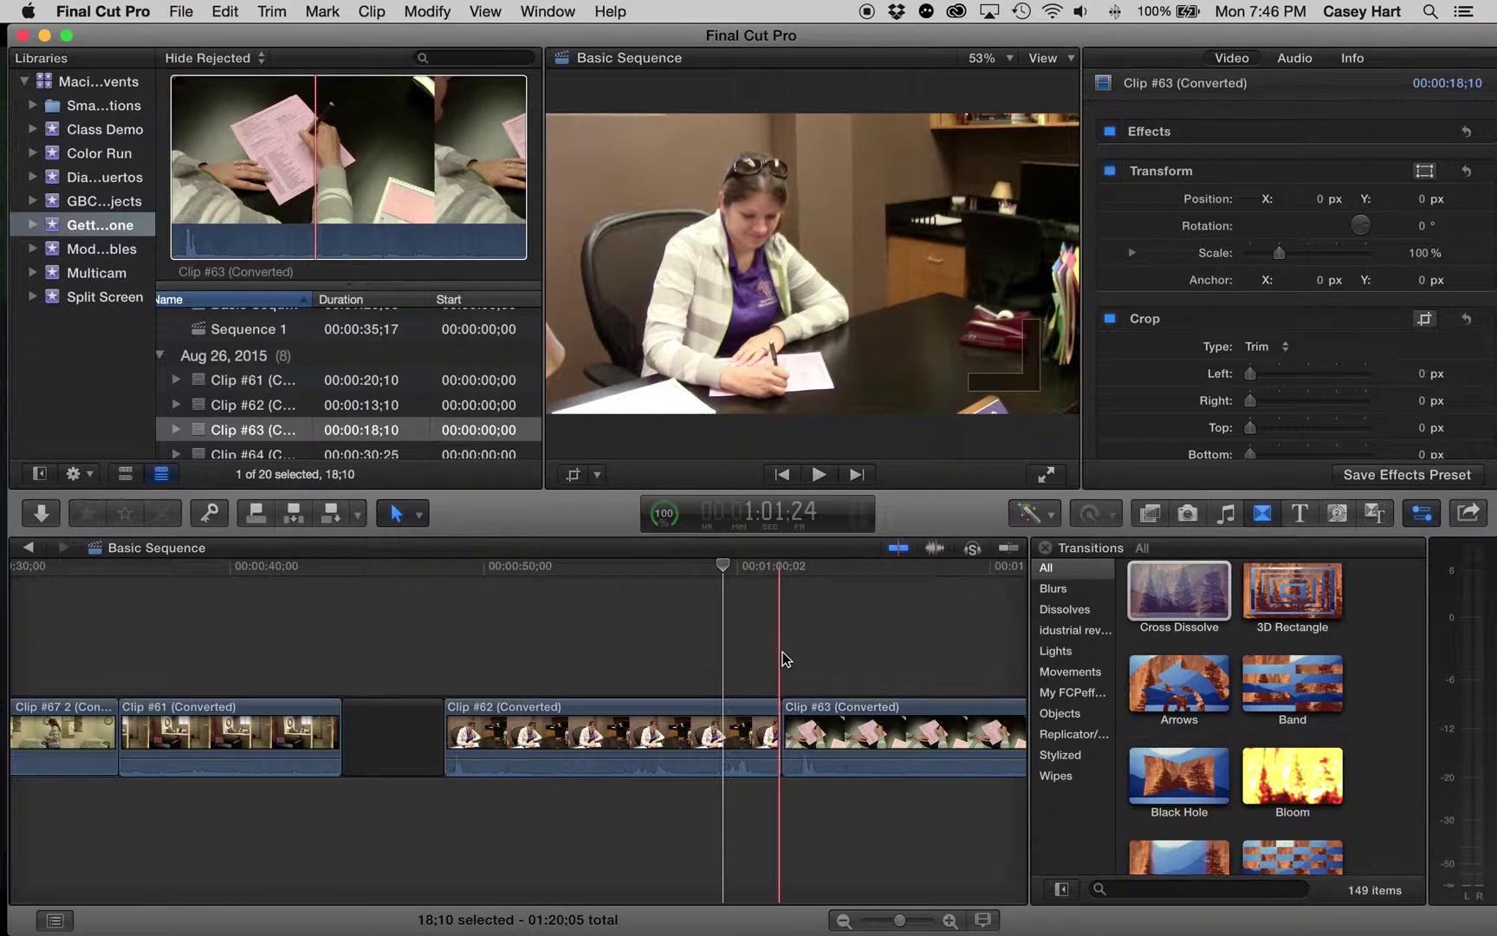
Trim the end of Clip #62 to a duration of 11;29 and the start of Clip #63 to 16;28 at their shared cut.
click(802, 709)
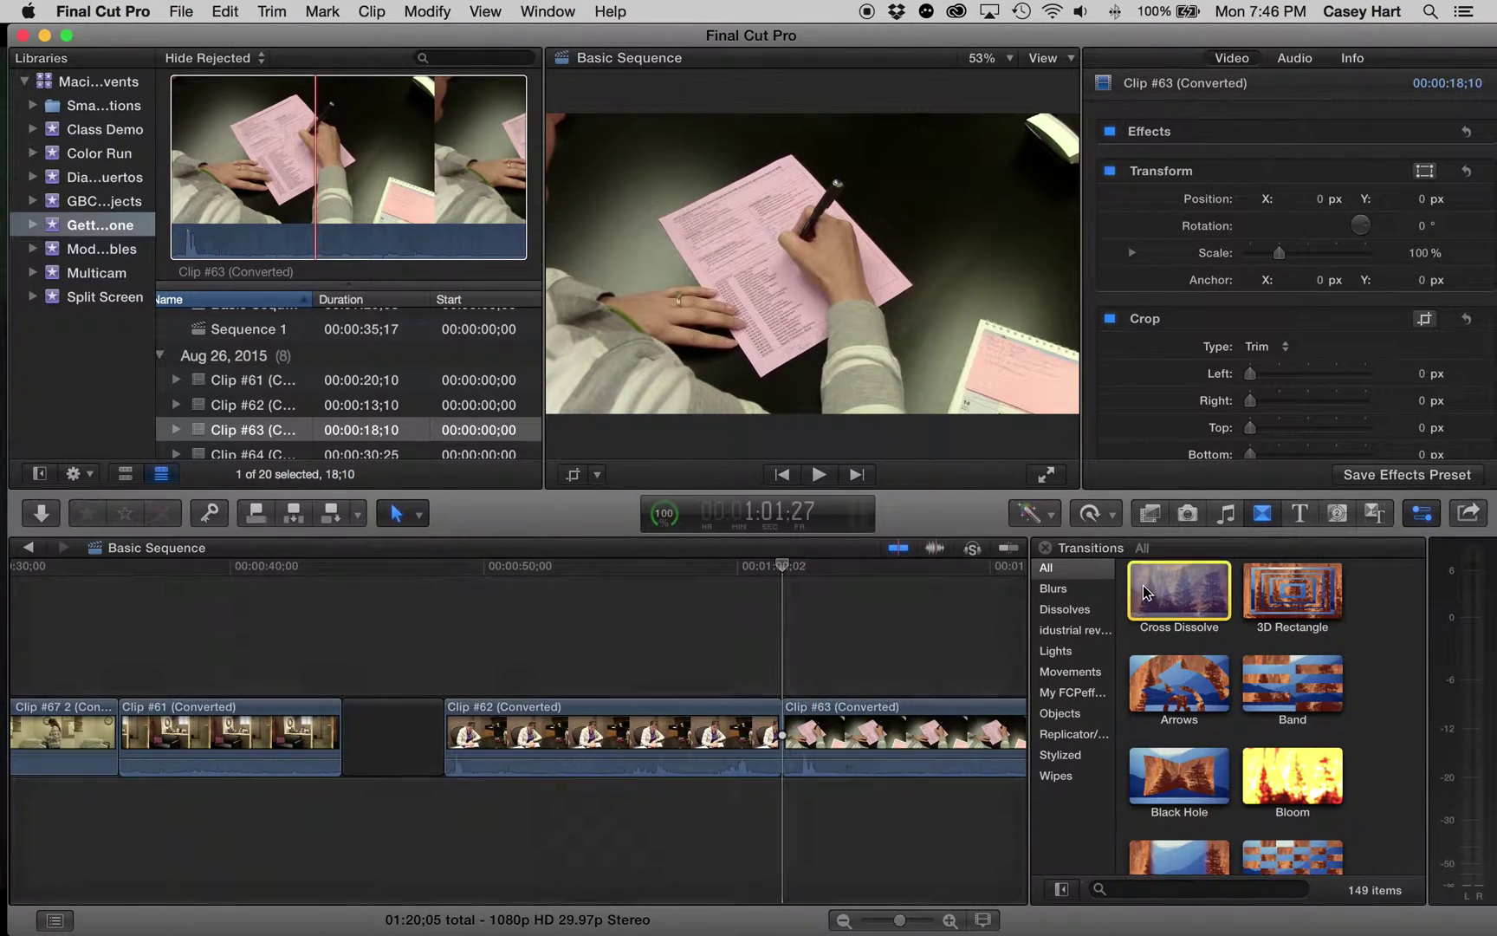
drag(1143, 585, 790, 712)
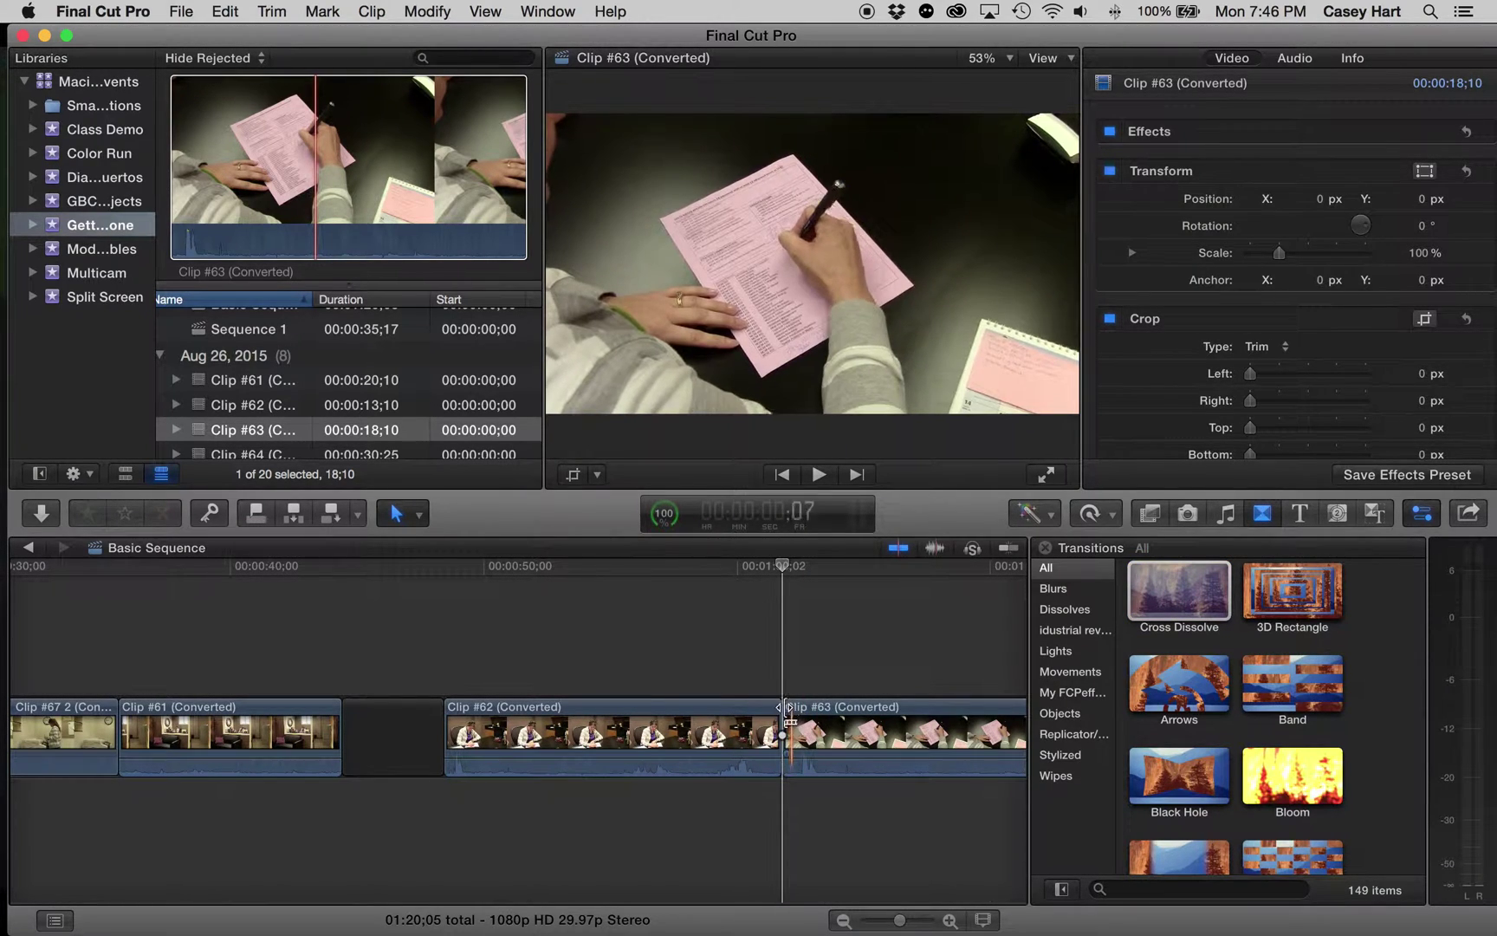
scroll(791, 717, right, 2)
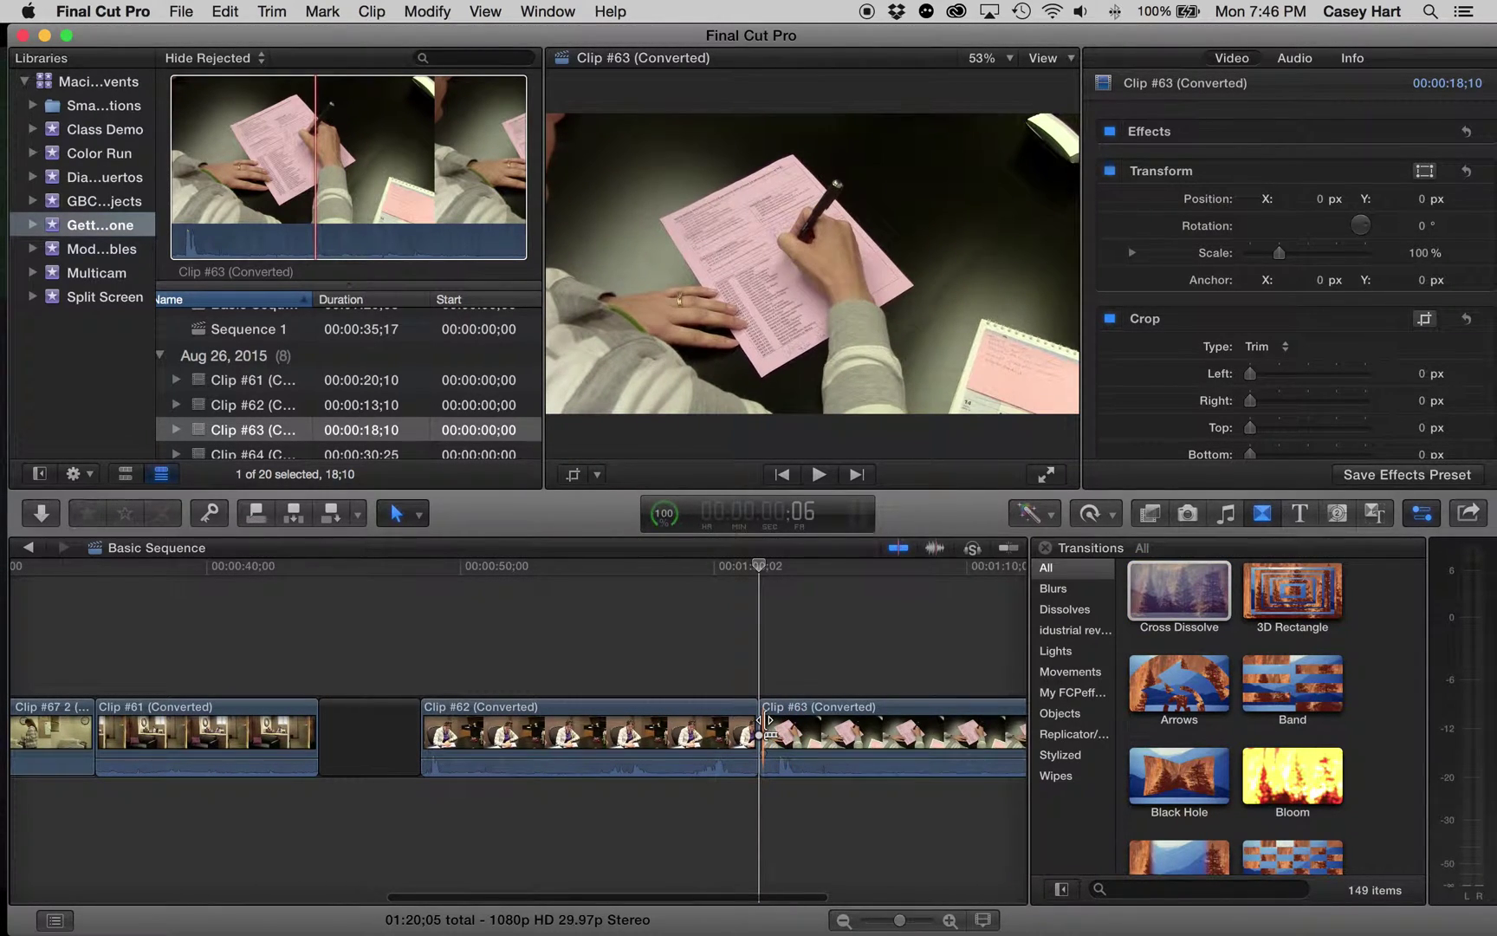
mouse_move(767, 719)
mouse_down()
mouse_move(793, 719)
mouse_move(750, 721)
mouse_up()
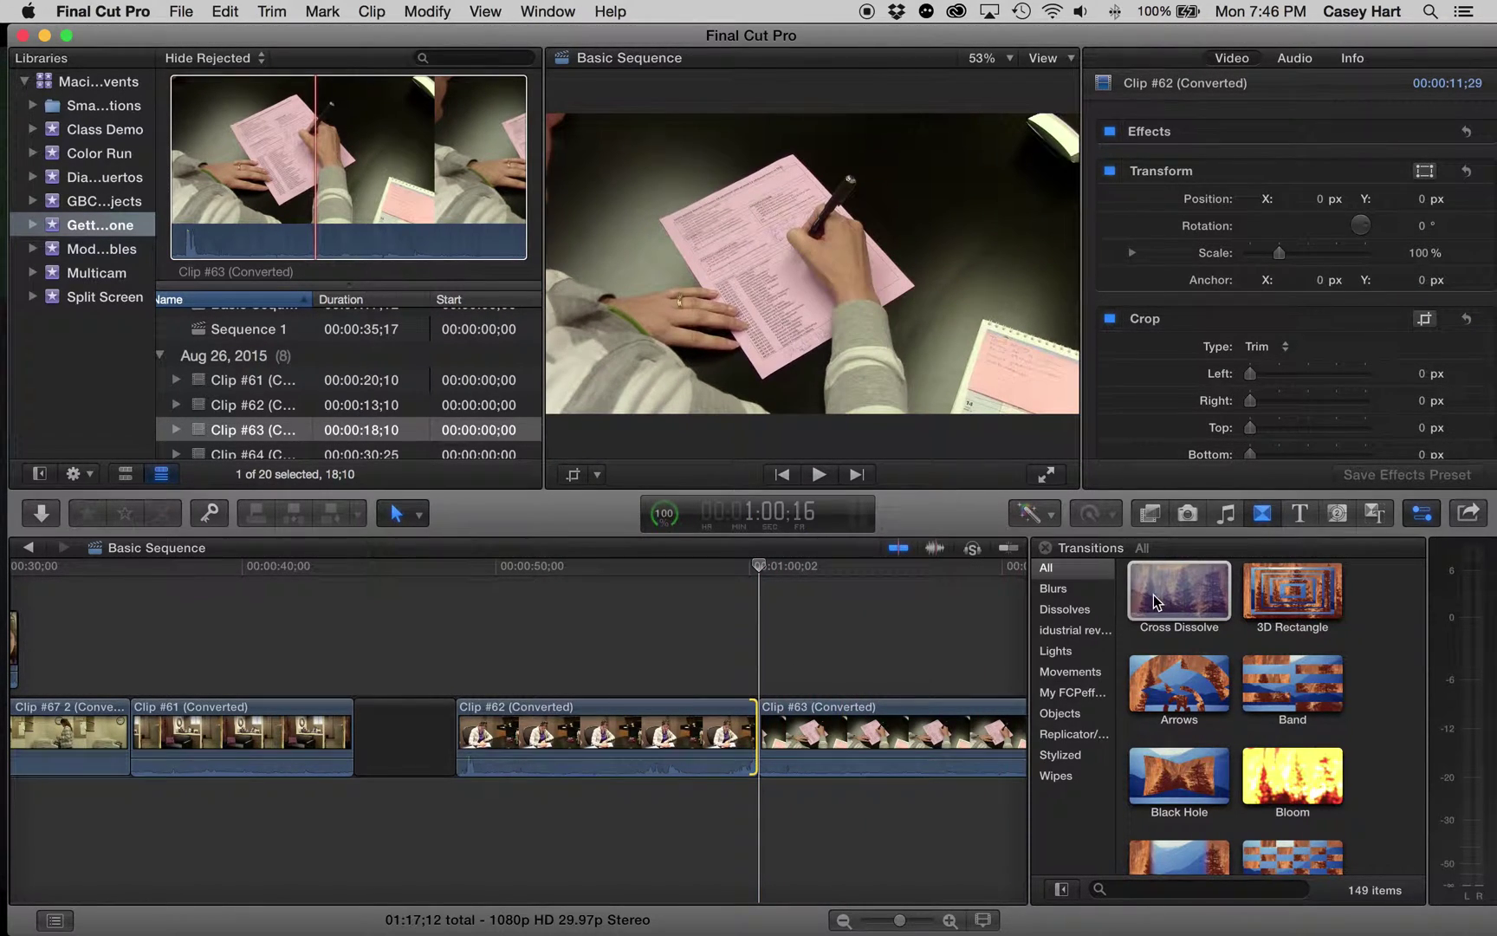
click(732, 732)
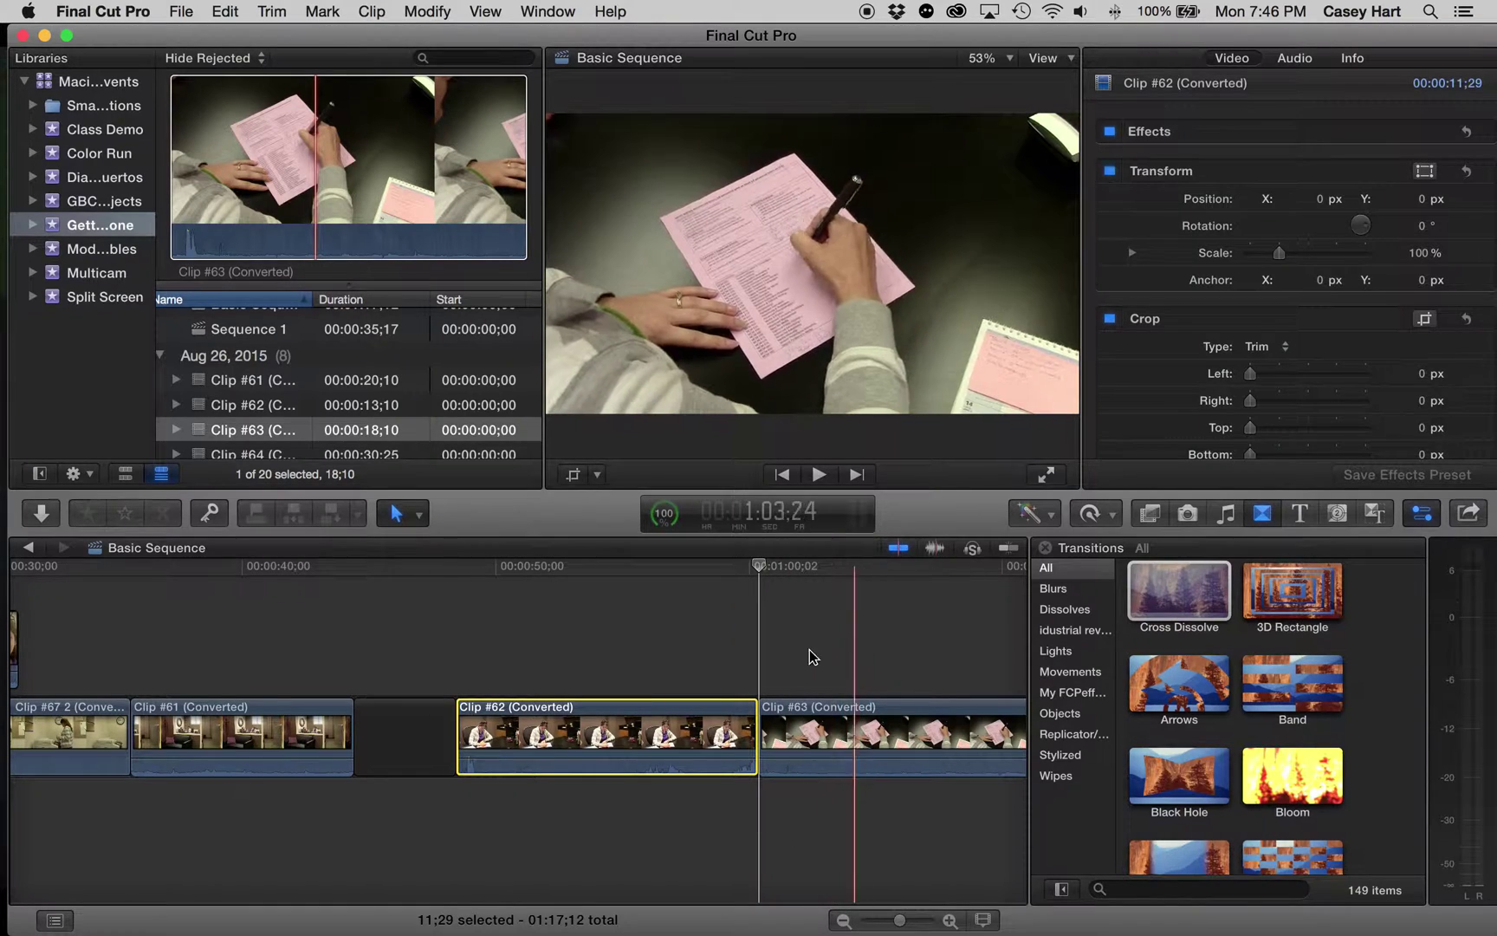
click(780, 724)
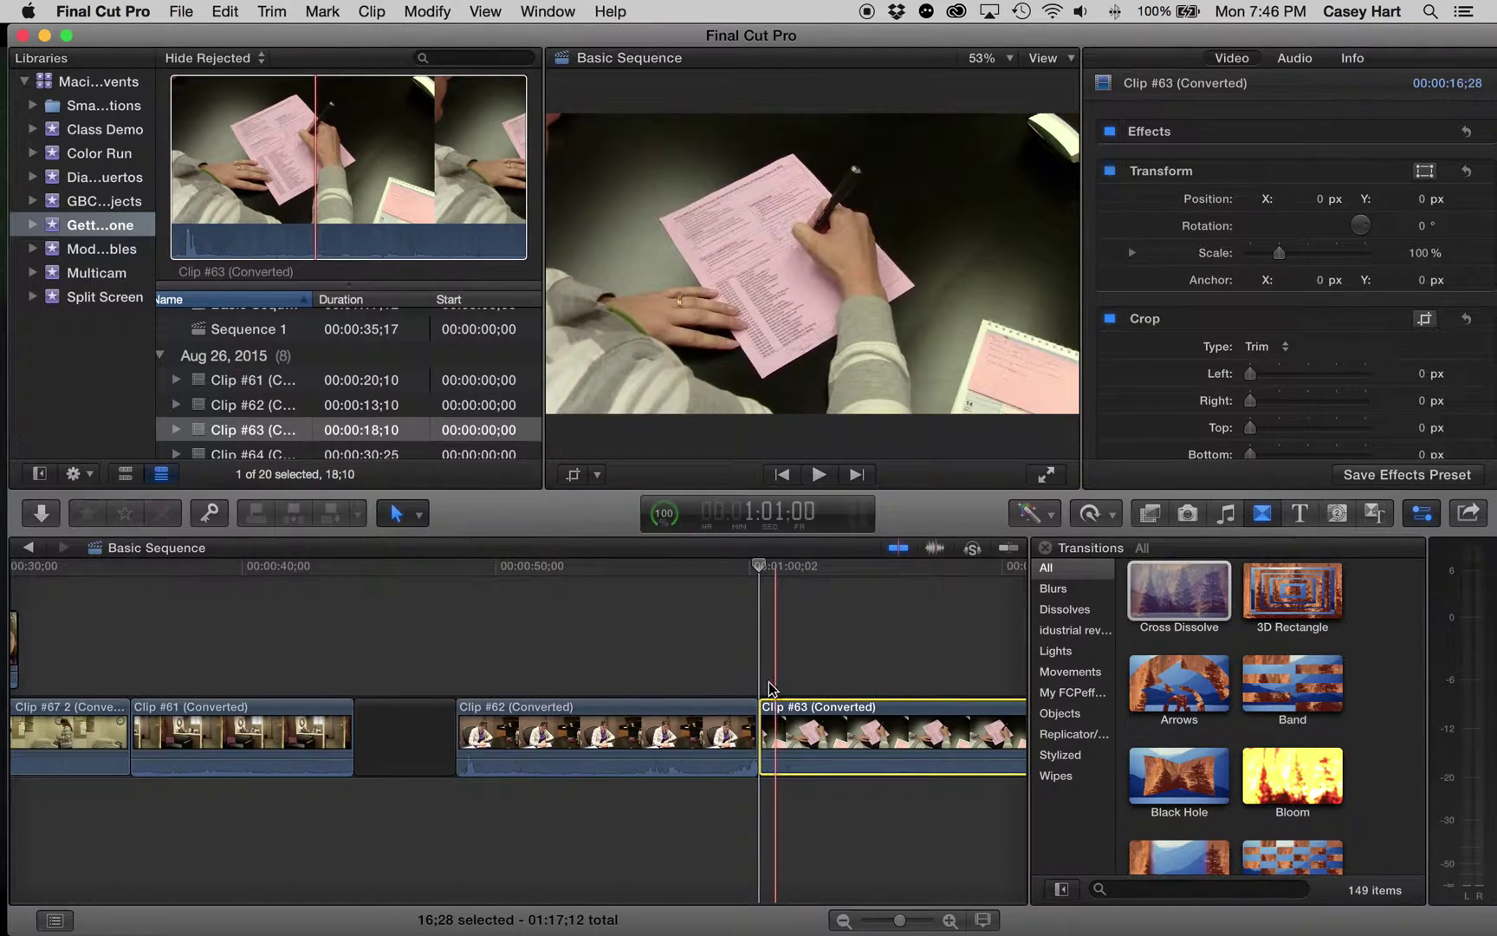
Add a one-second Cross Dissolve between the trimmed Clip #62 and Clip #63, preview it and lengthen it to 02;22.
drag(1126, 602, 762, 737)
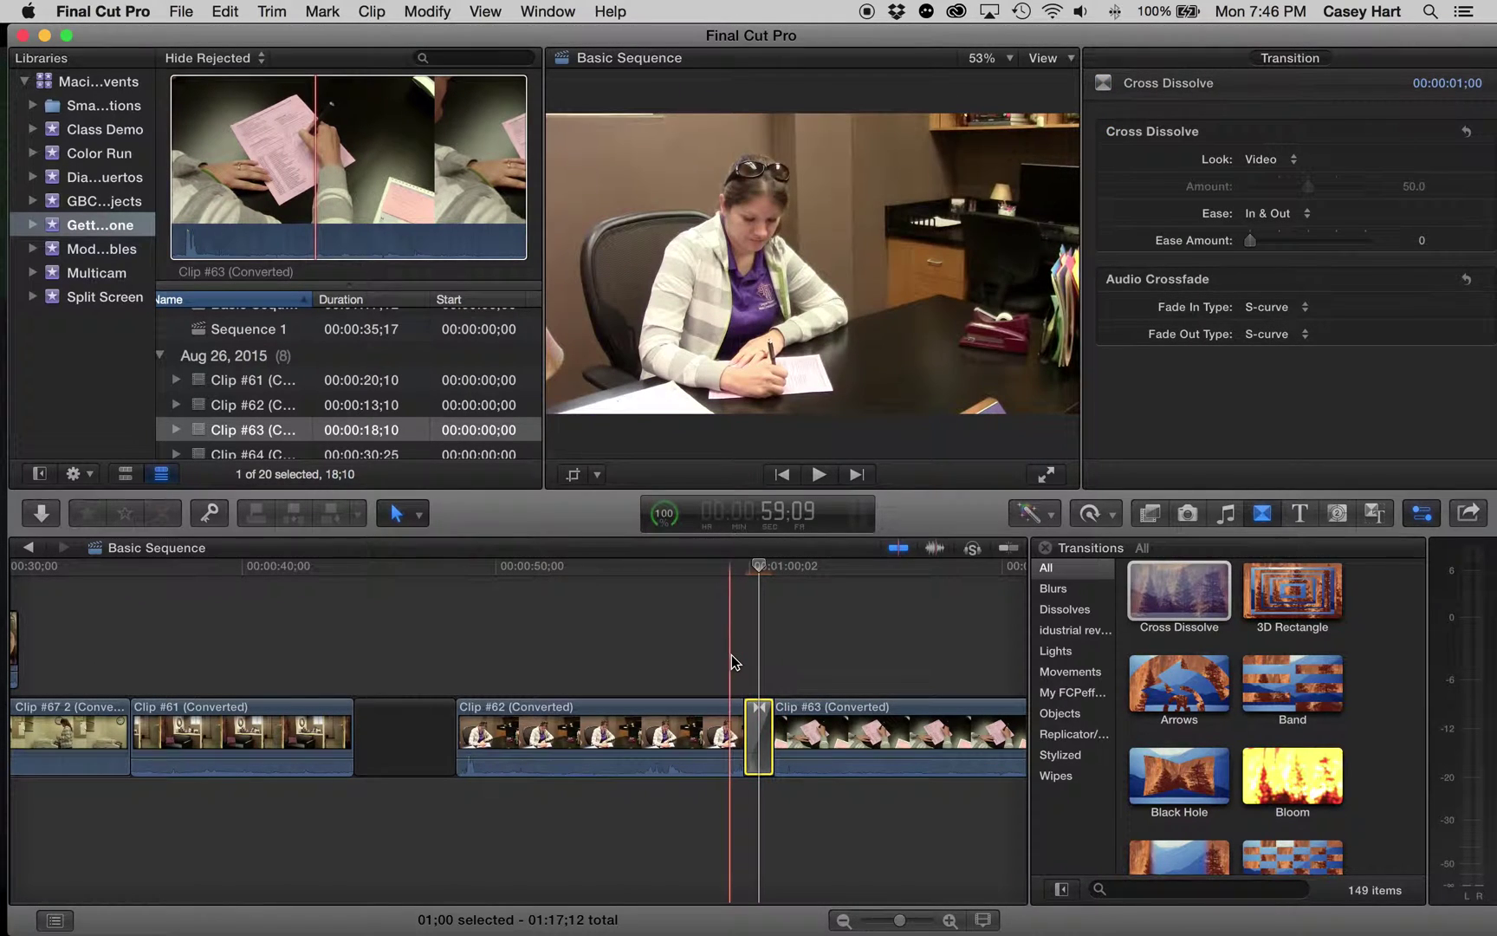
key(space)
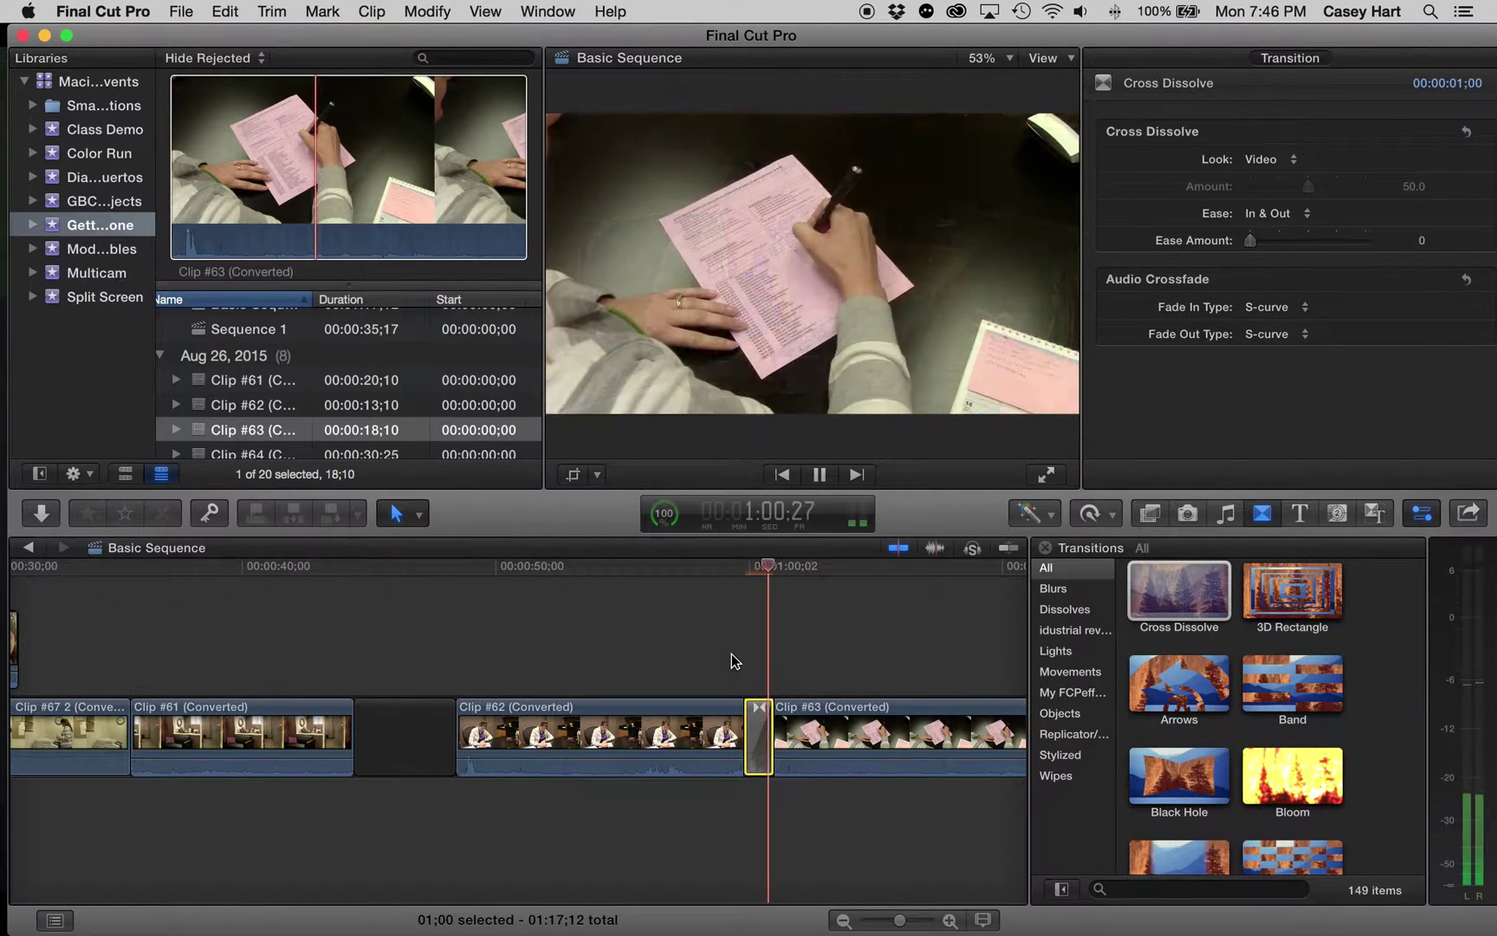
drag(772, 712, 806, 713)
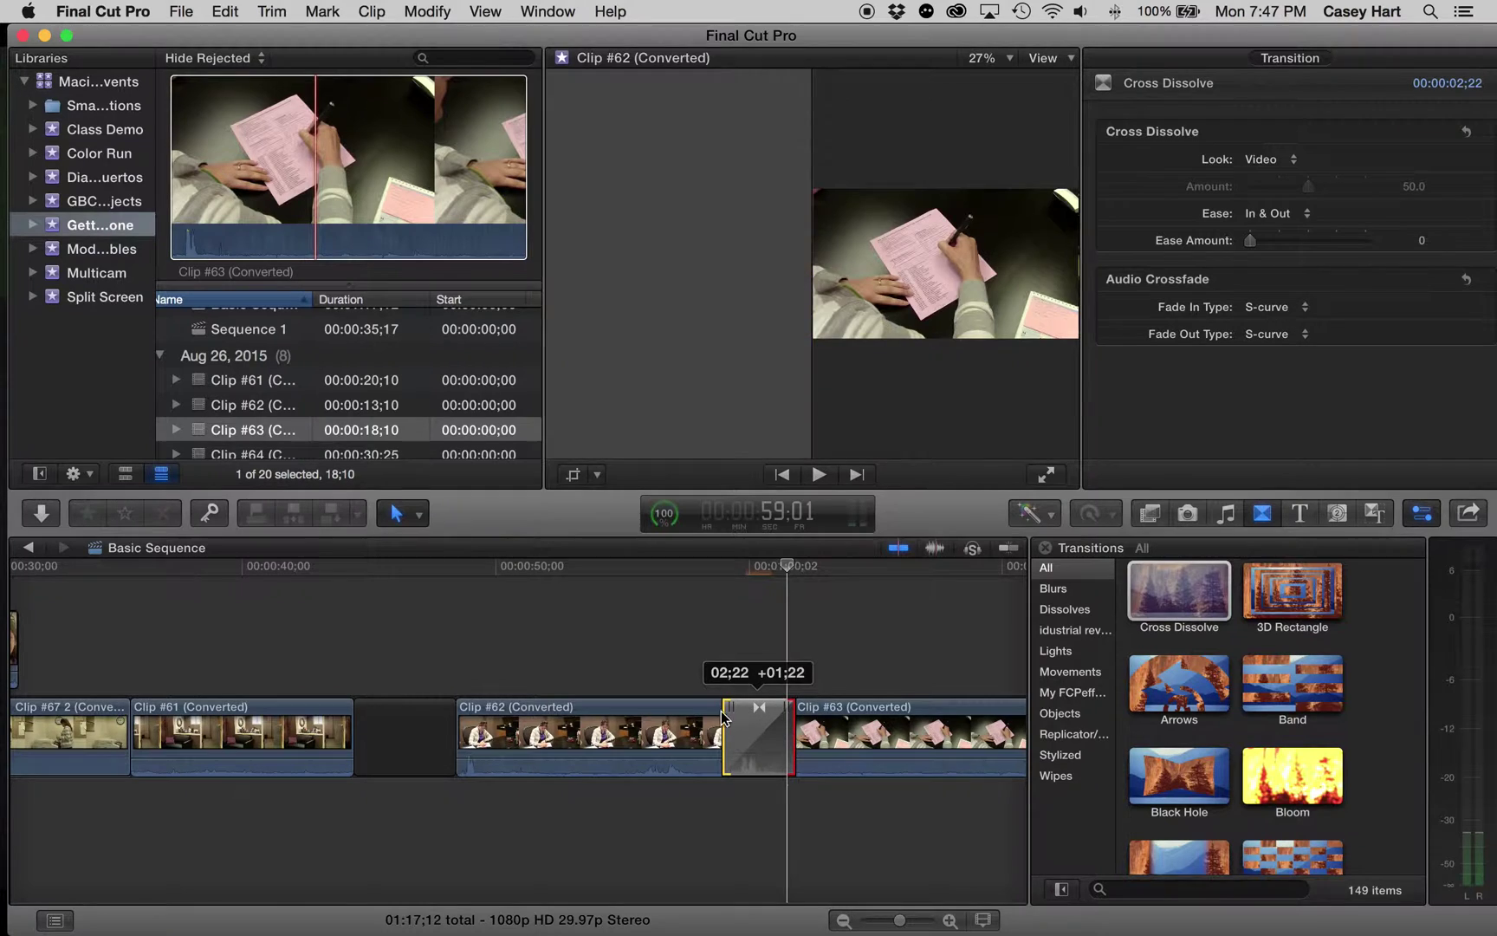
click(696, 706)
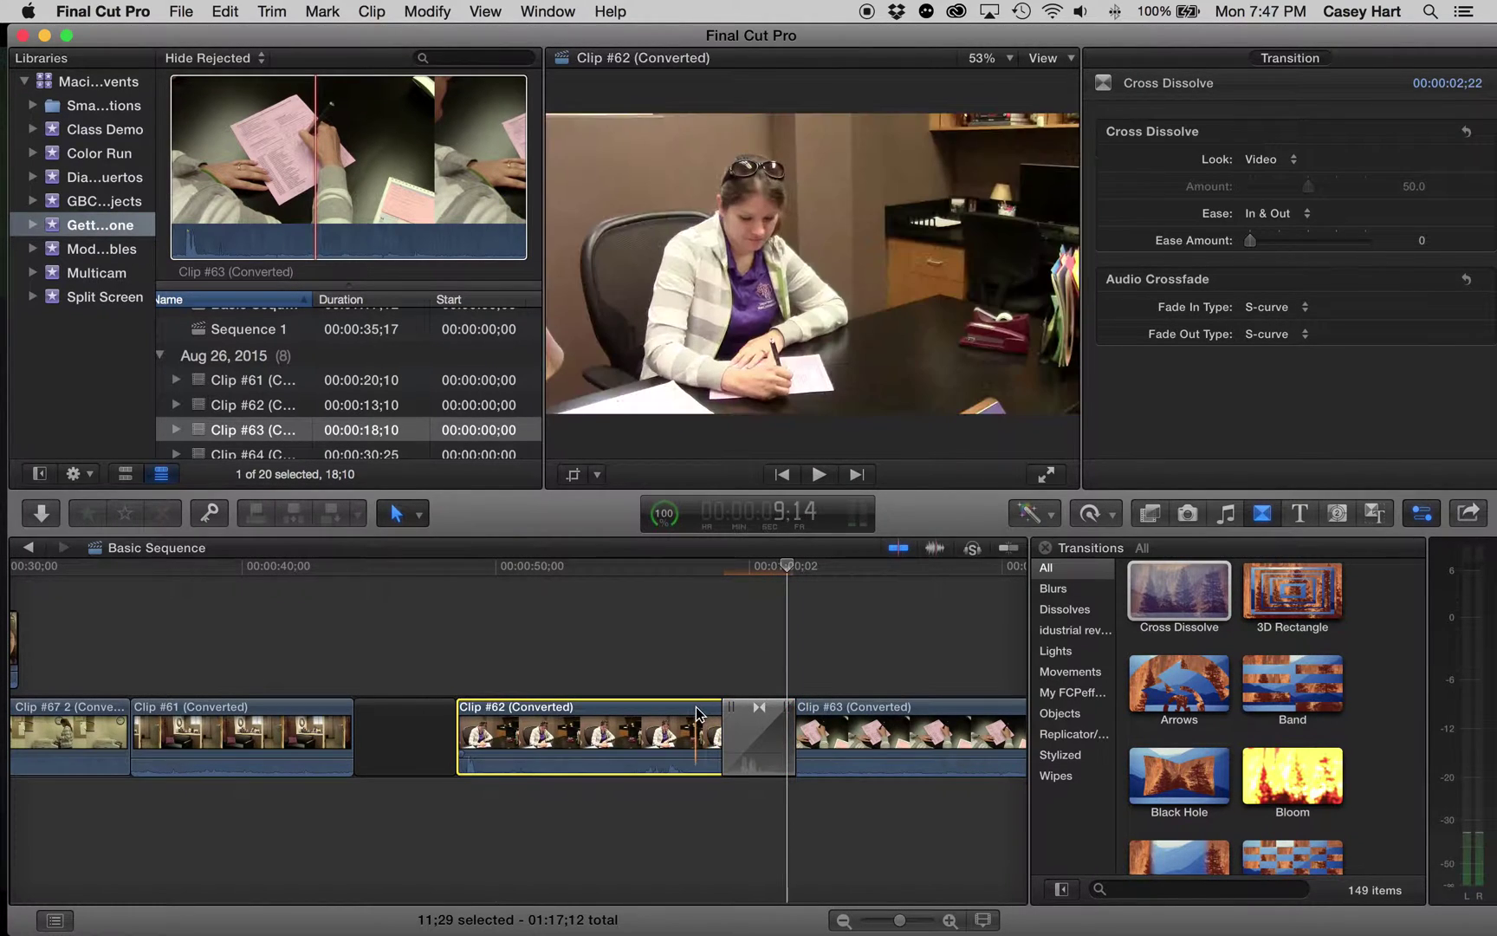
Delete the Cross Dissolve between Clip #62 and Clip #63, and trim the end of Clip #62 to a duration of 8;24.
click(750, 726)
key(Delete)
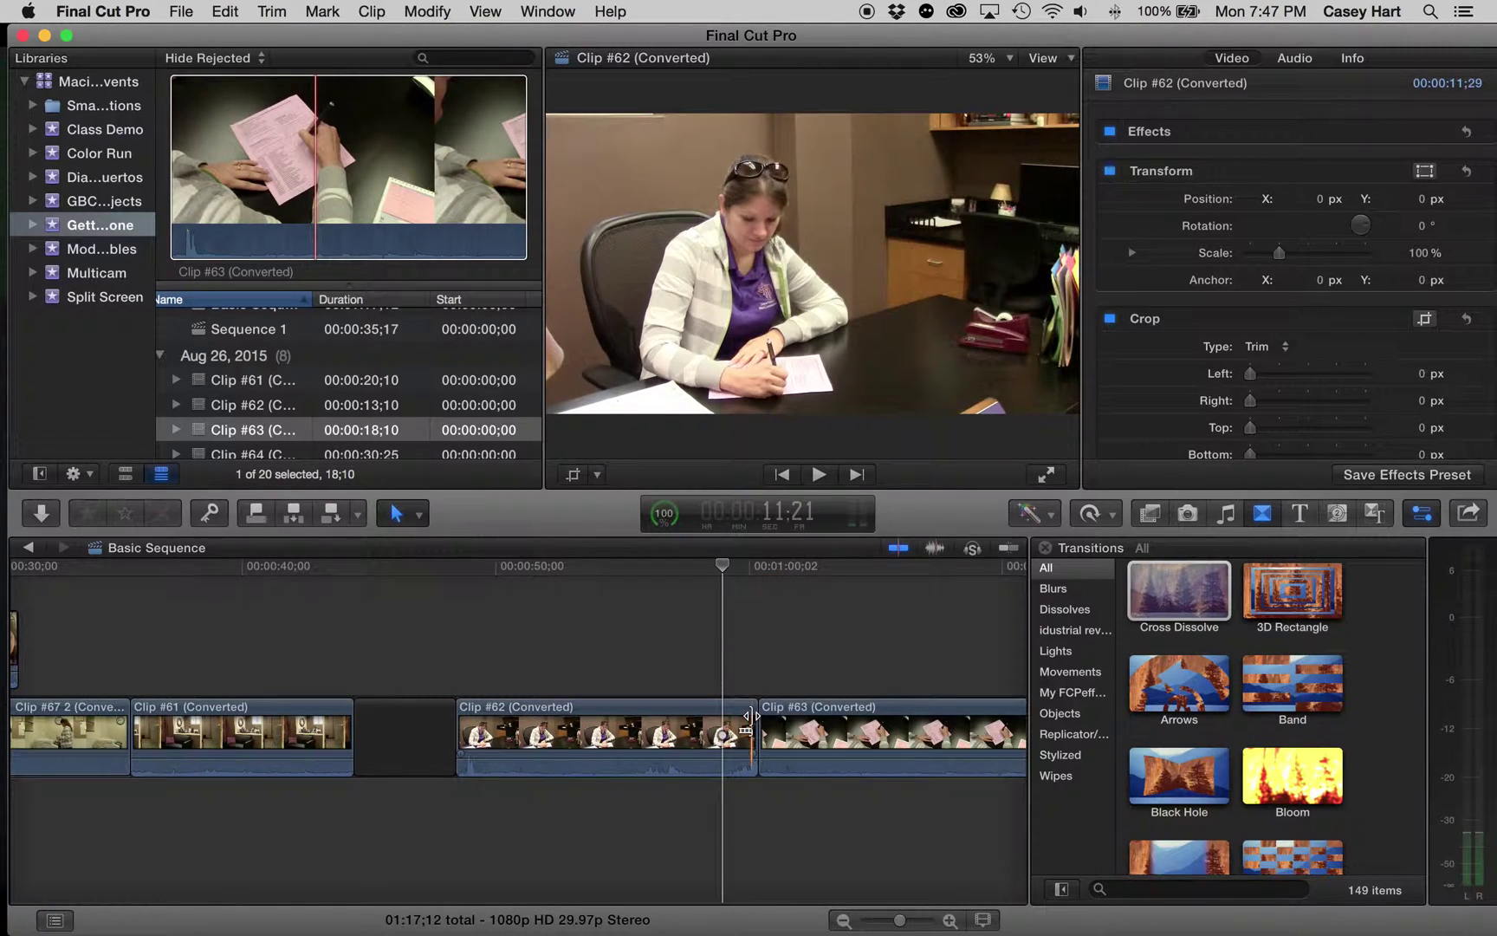
drag(750, 716, 677, 716)
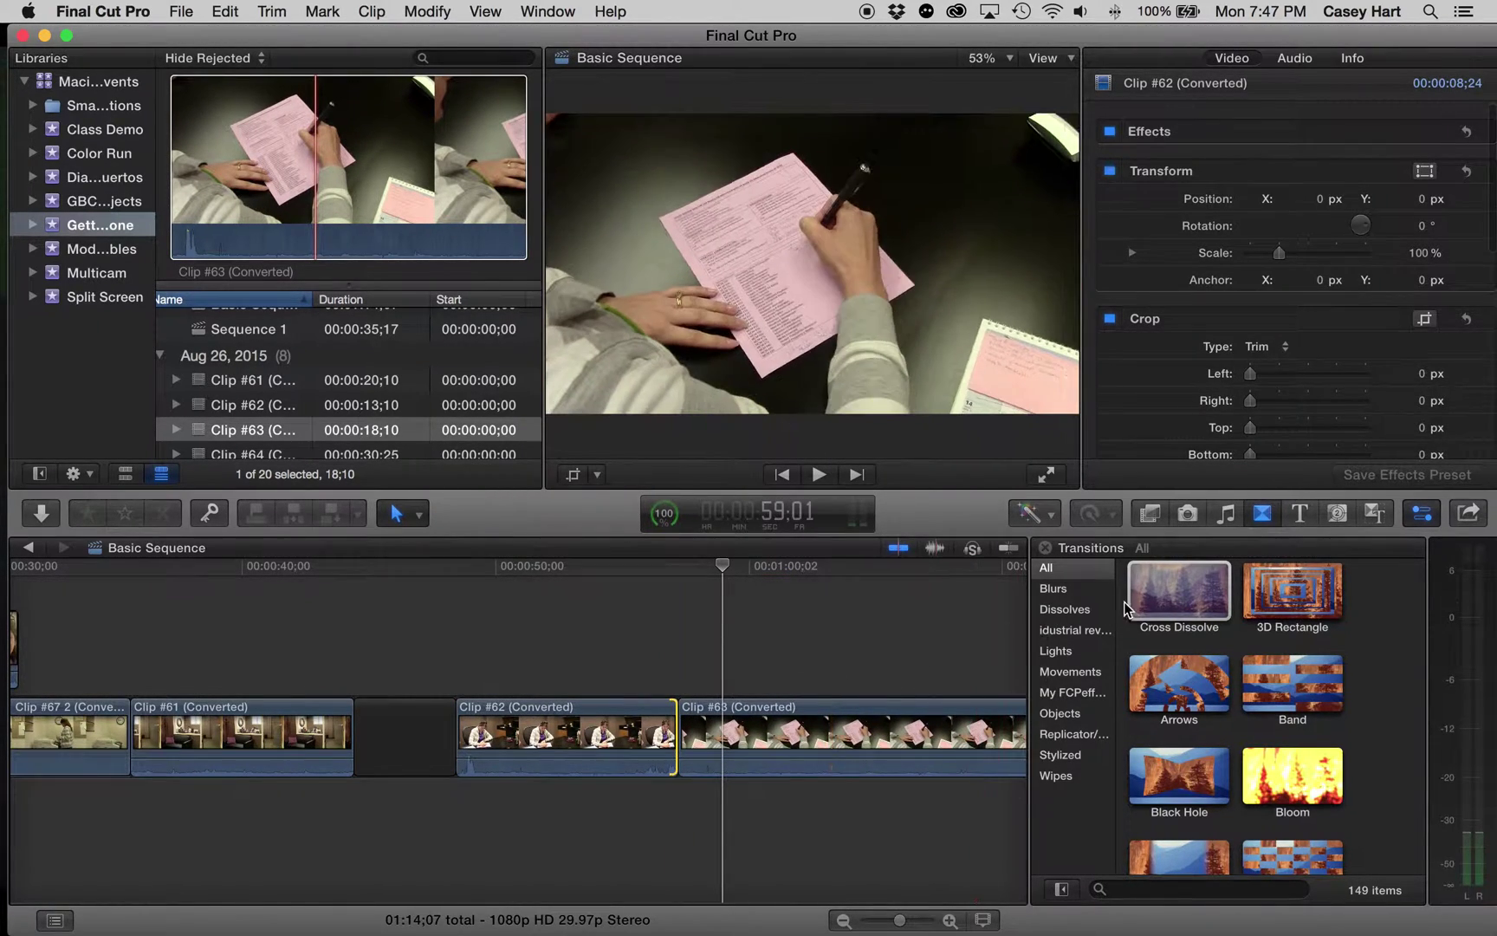
Add a Cross Dissolve at the newly trimmed cut between Clip #62 and Clip #63 and lengthen it to 02;24.
drag(1126, 606, 715, 726)
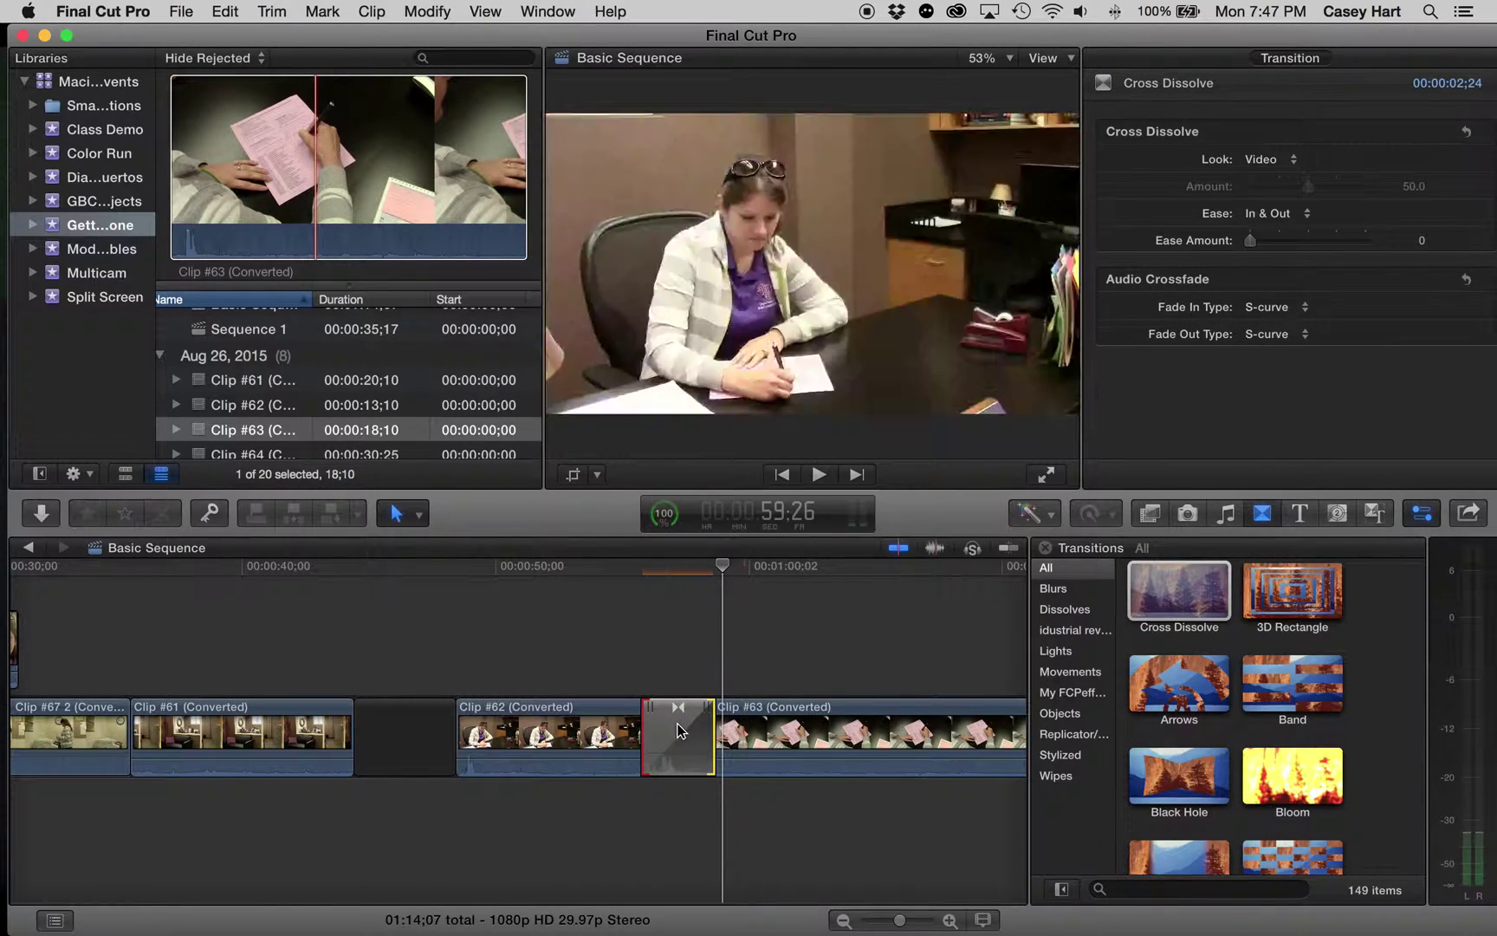
click(746, 726)
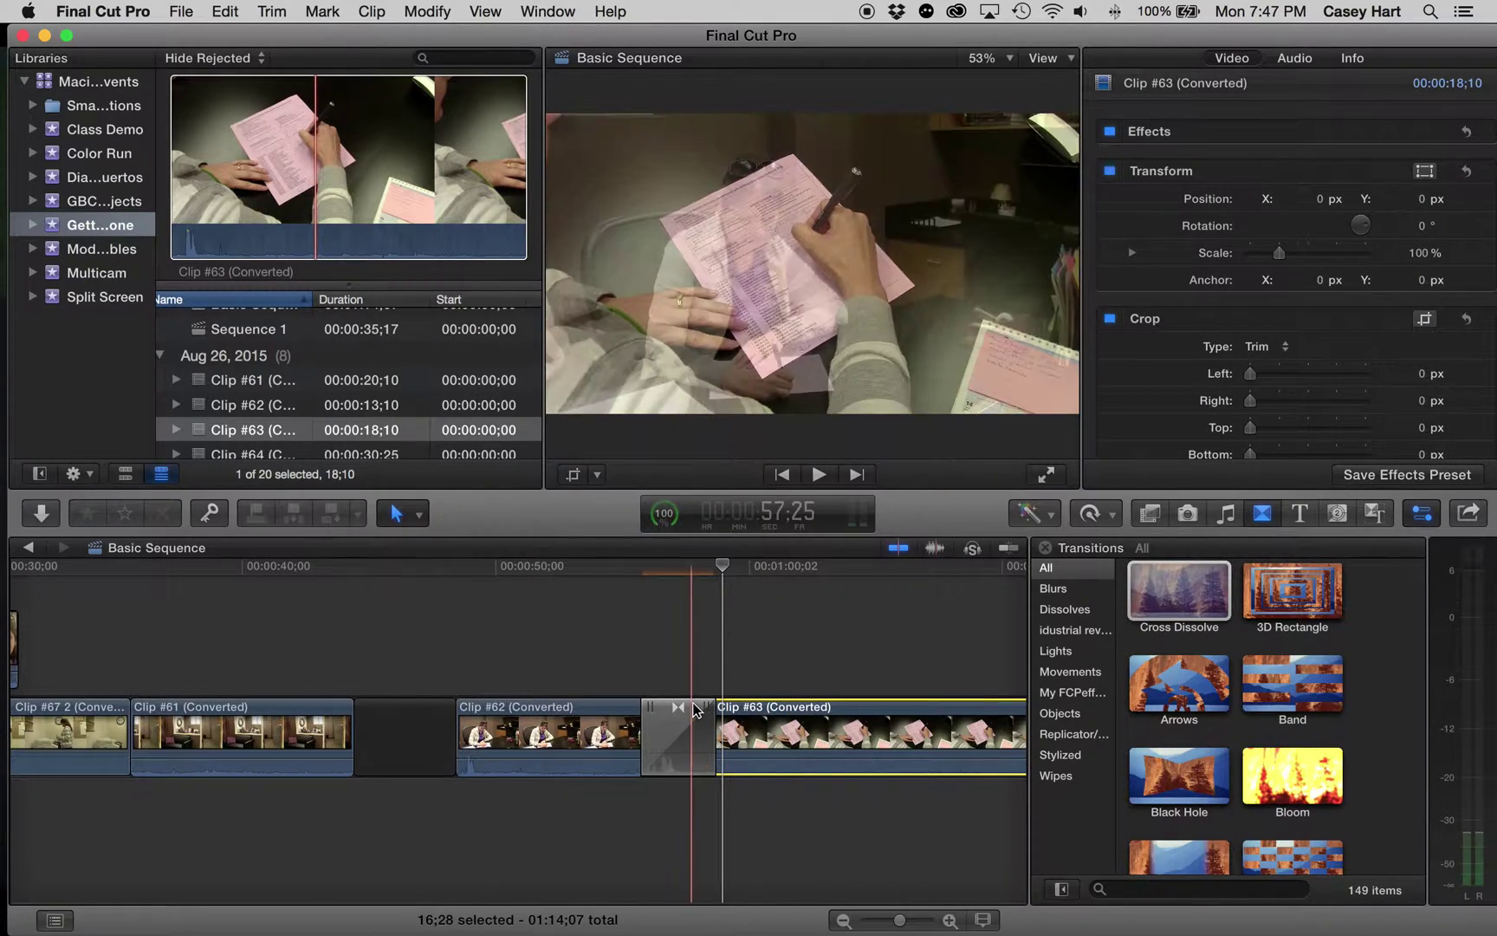
Delete the 02;24 Cross Dissolve between Clip #62 and Clip #63.
click(660, 737)
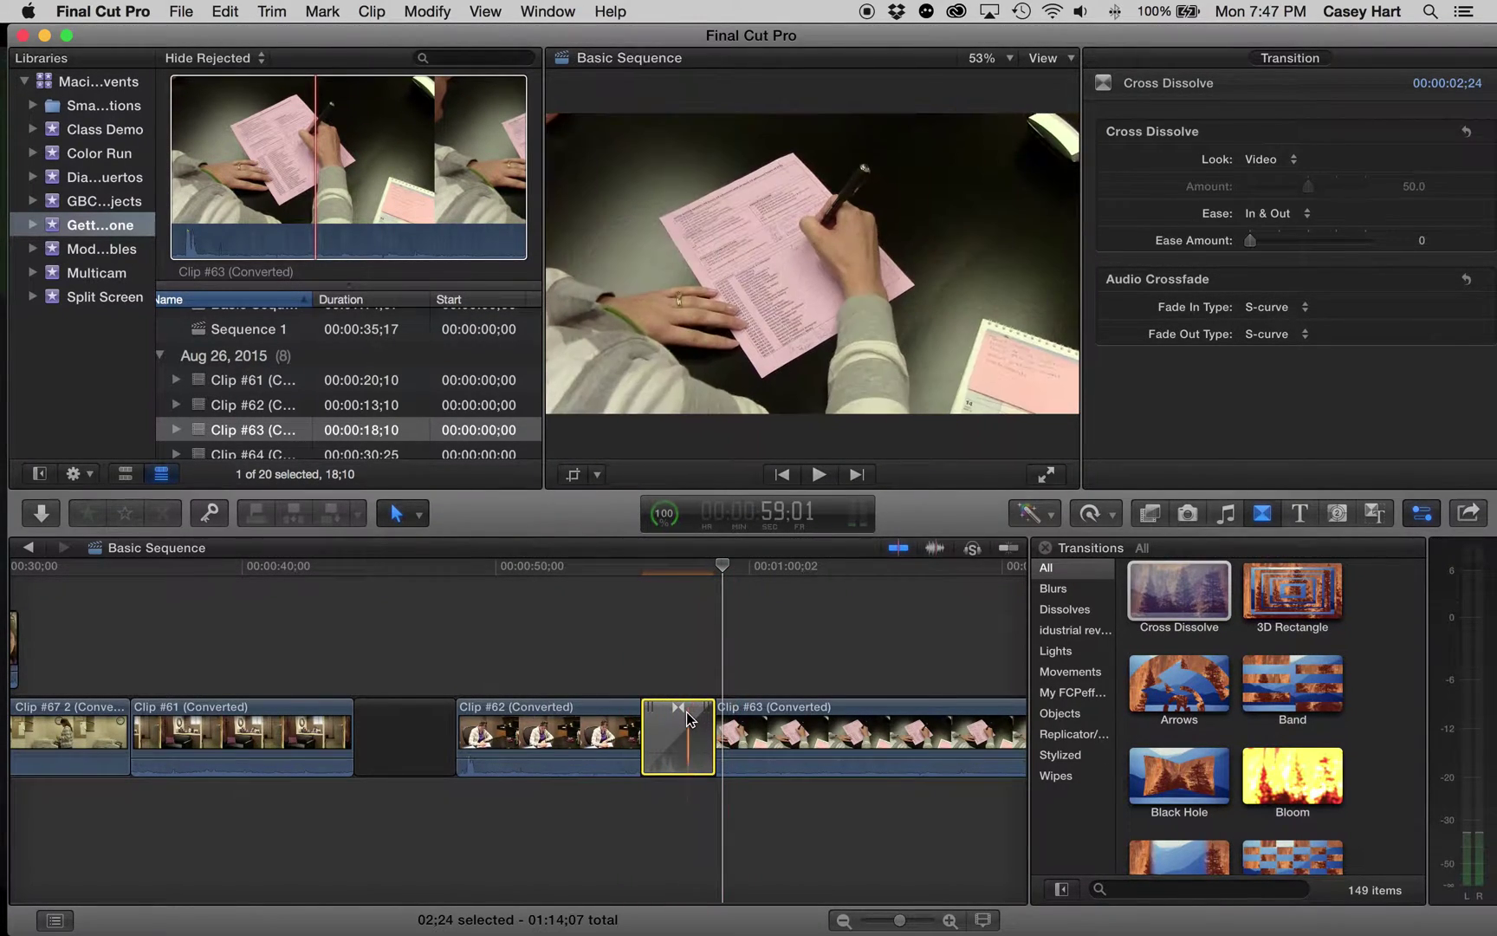
key(Delete)
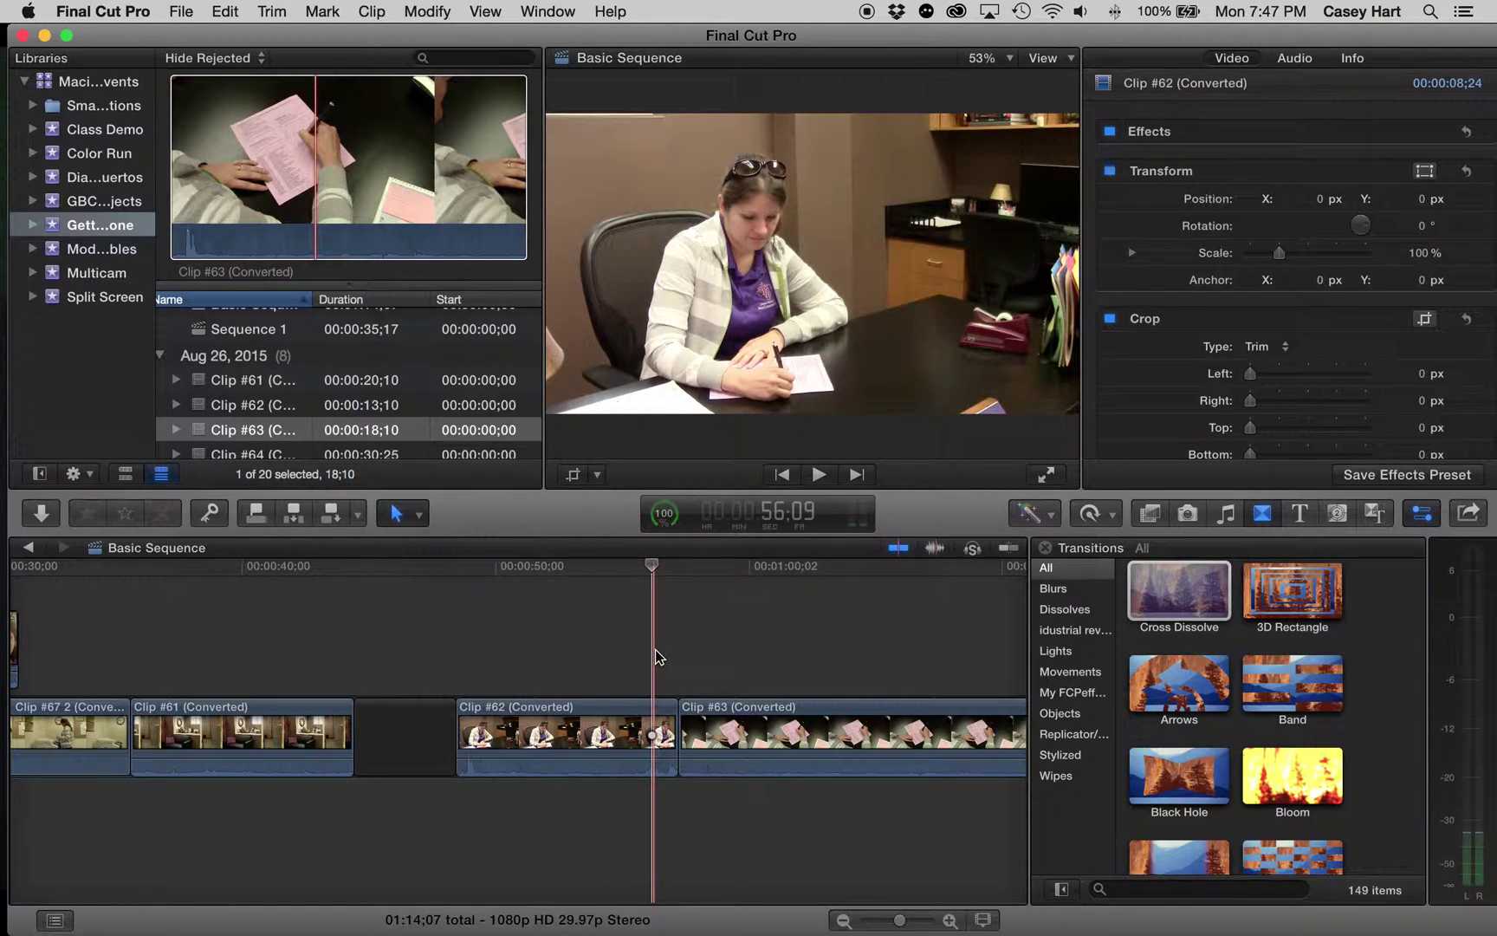
scroll(655, 648, left, 1)
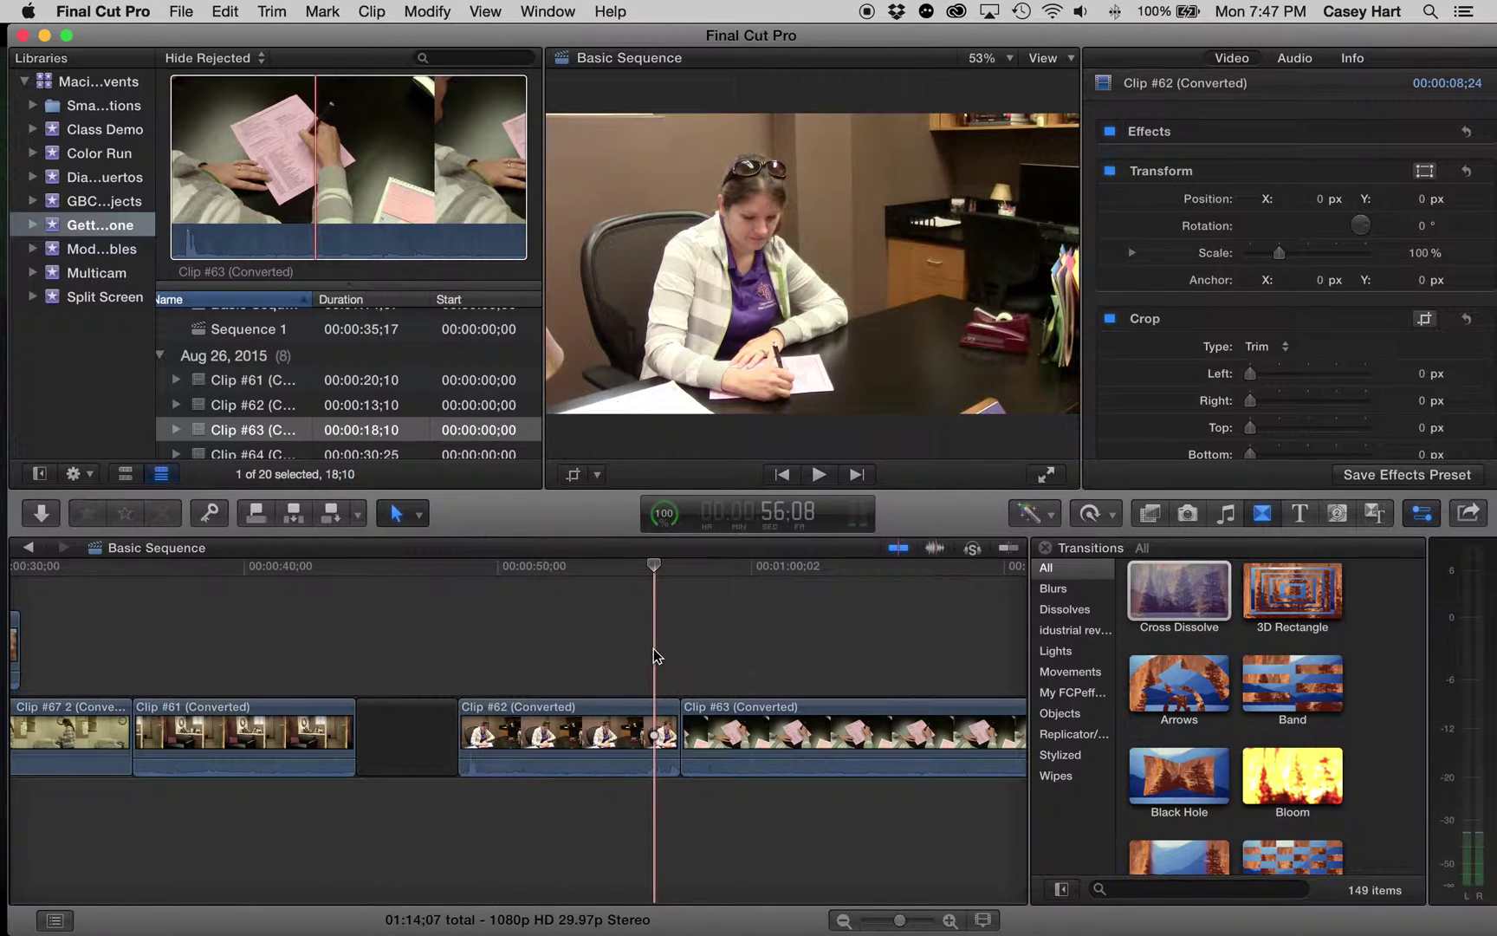